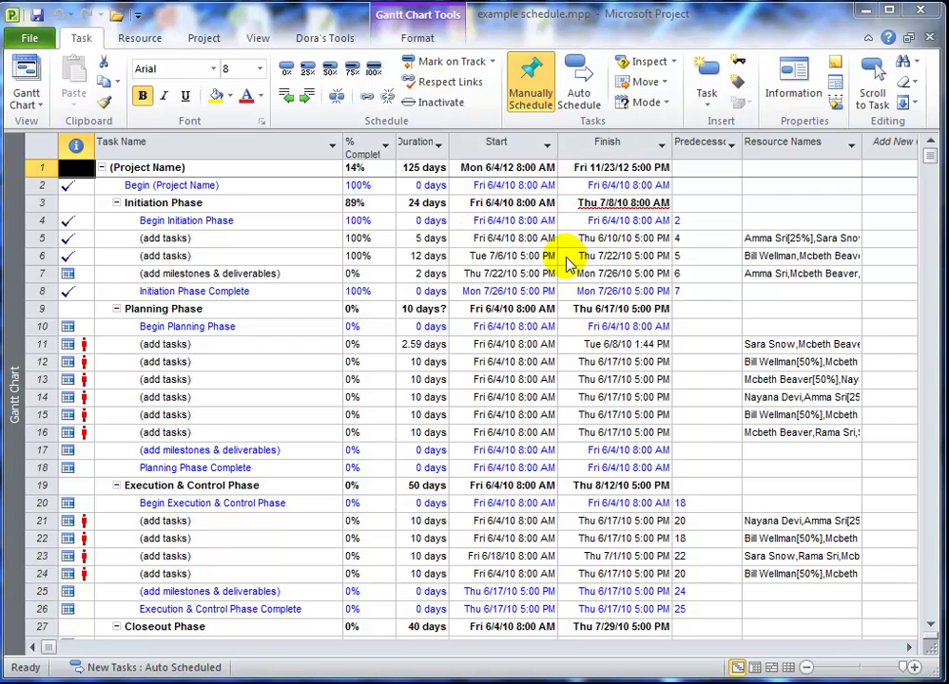
# Review the general scheduling settings and advanced constraint settings of task 5 in its task information, leaving them as they are
pyautogui.click(491, 240)
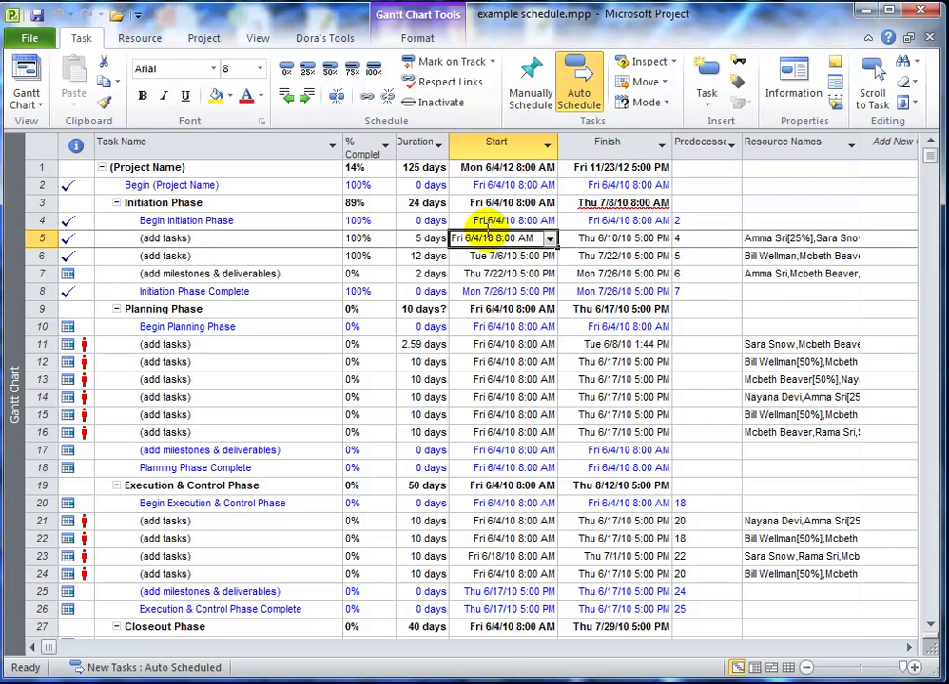
pyautogui.click(492, 240)
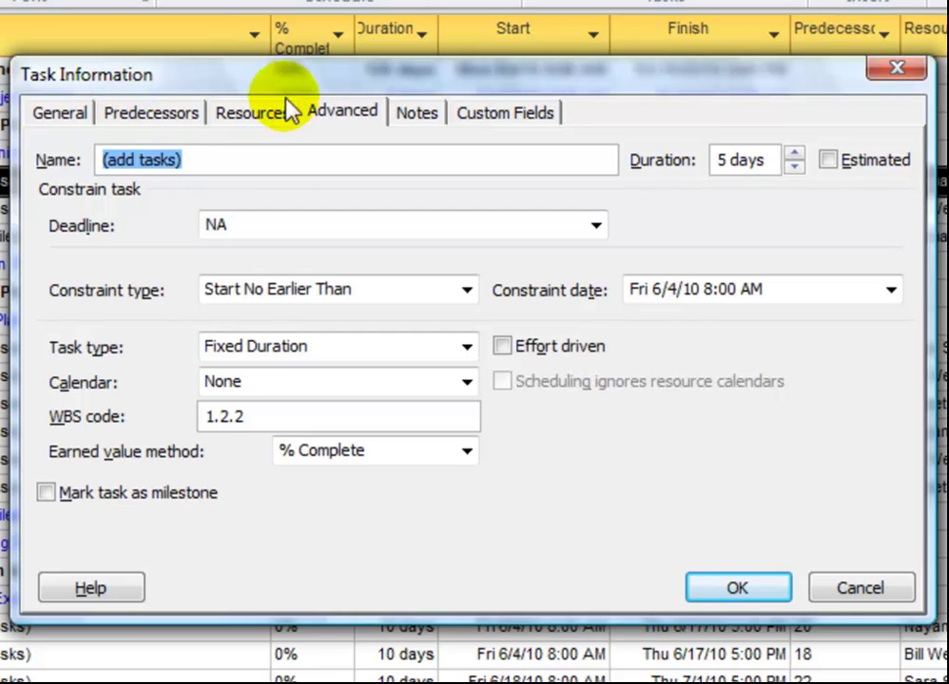
pyautogui.click(57, 114)
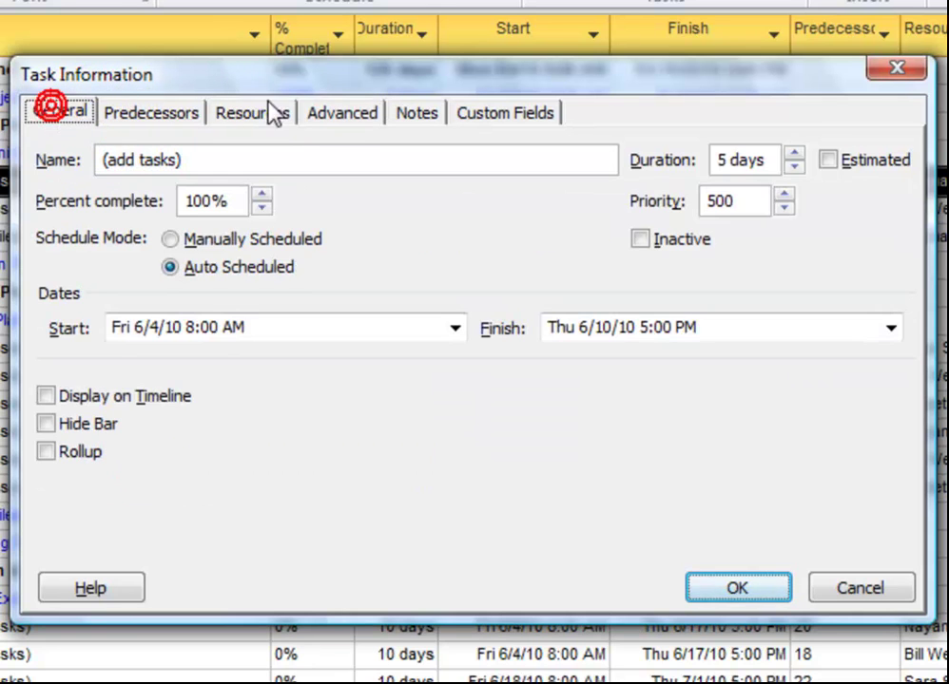
pyautogui.click(359, 116)
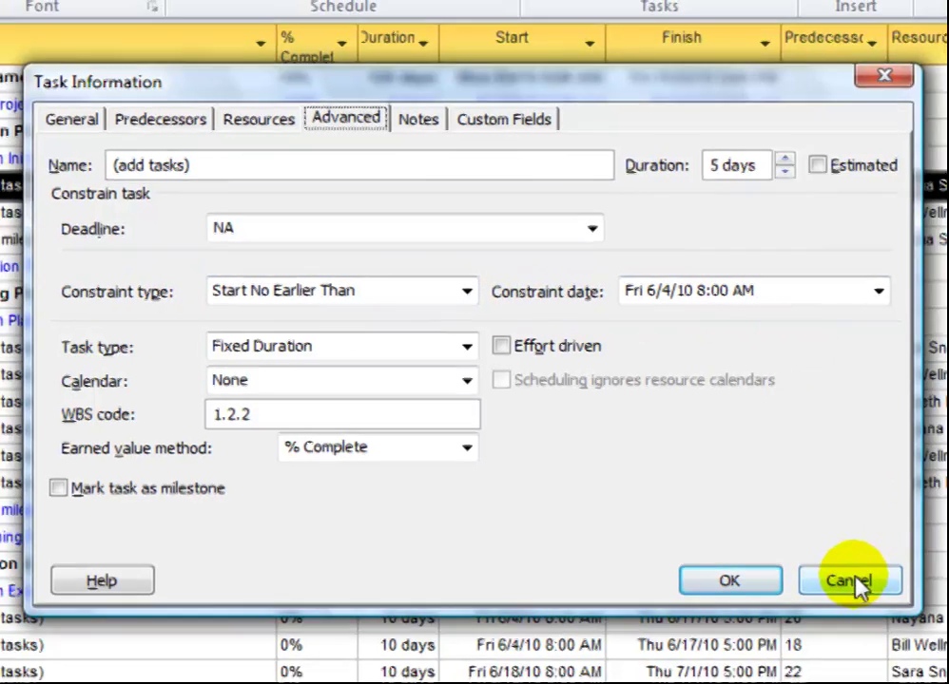
pyautogui.click(849, 581)
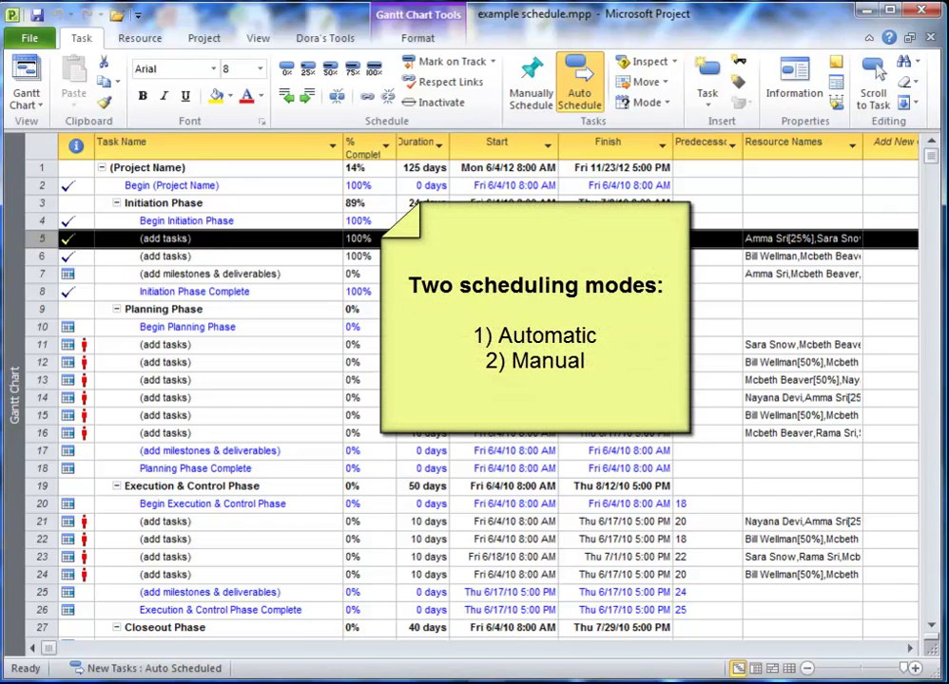
# Rename task 5 under the Initiation Phase as "Identify Applications"
pyautogui.click(504, 239)
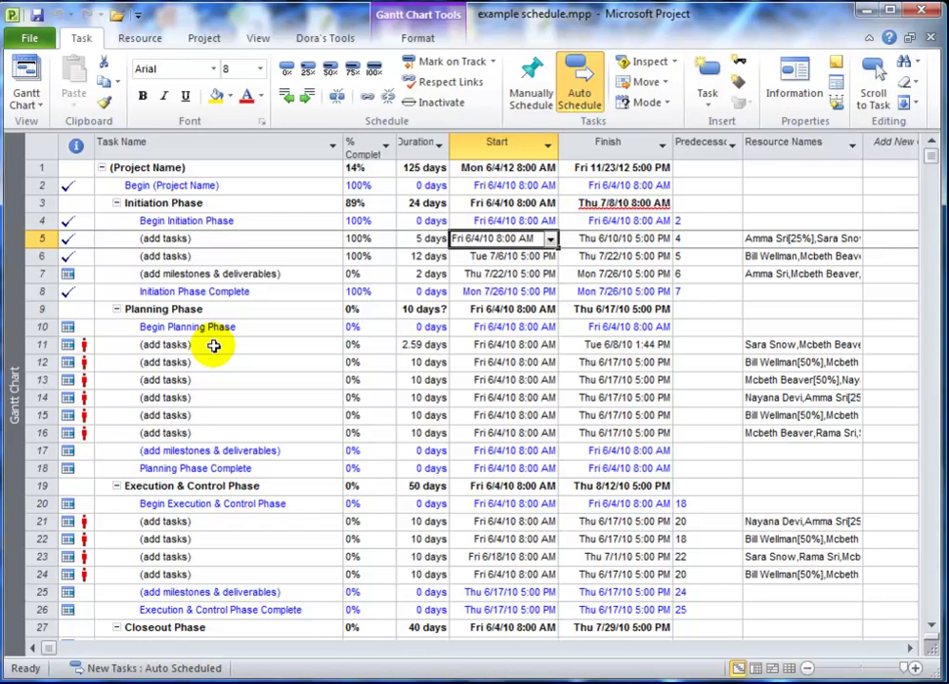
pyautogui.click(181, 238)
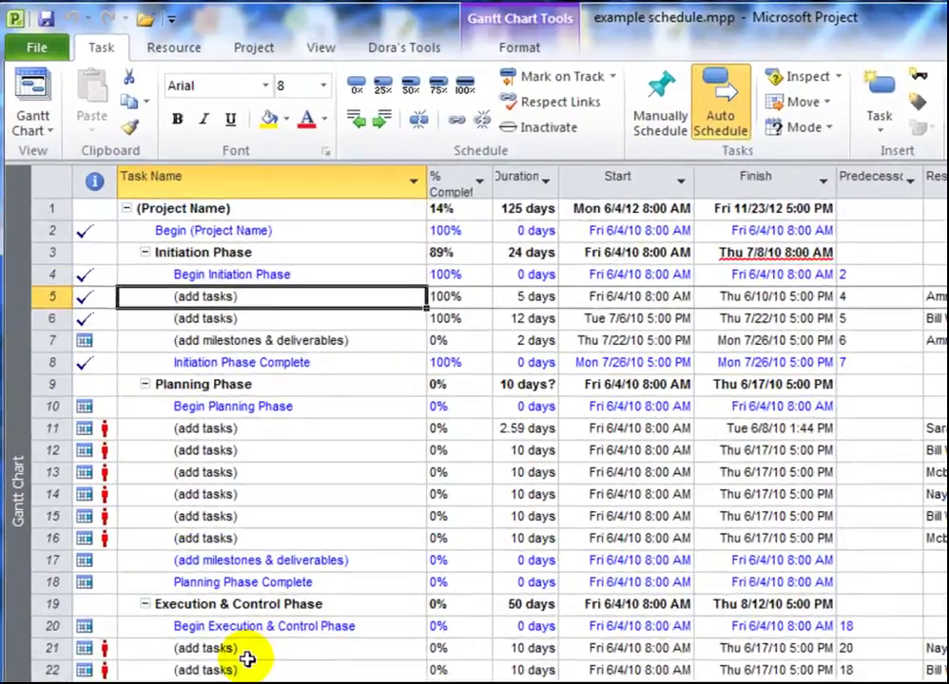
pyautogui.press('BackSpace')
pyautogui.write('Identify')
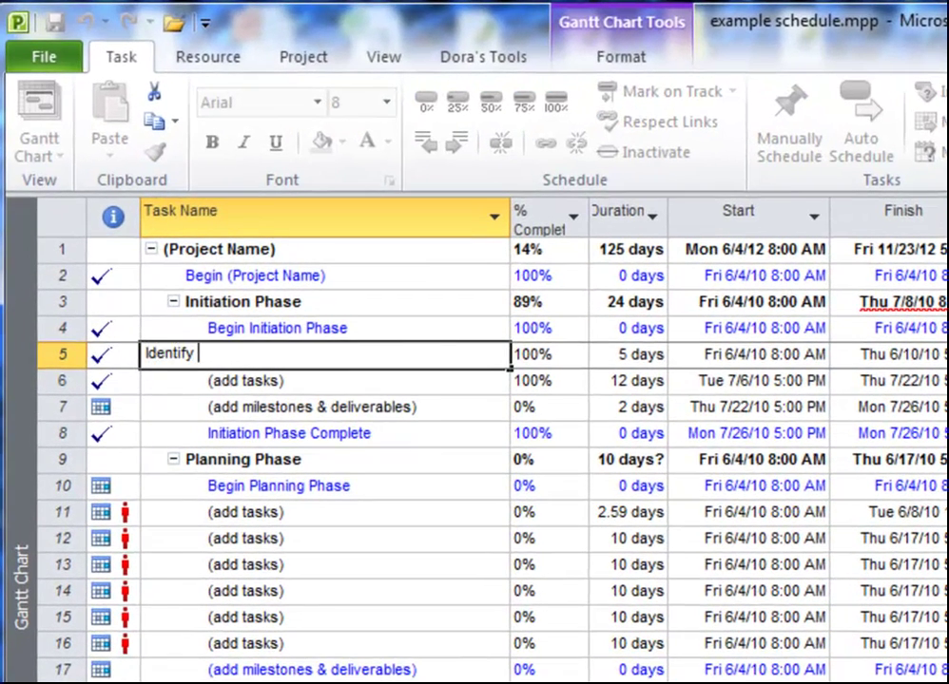
pyautogui.write(' Applications')
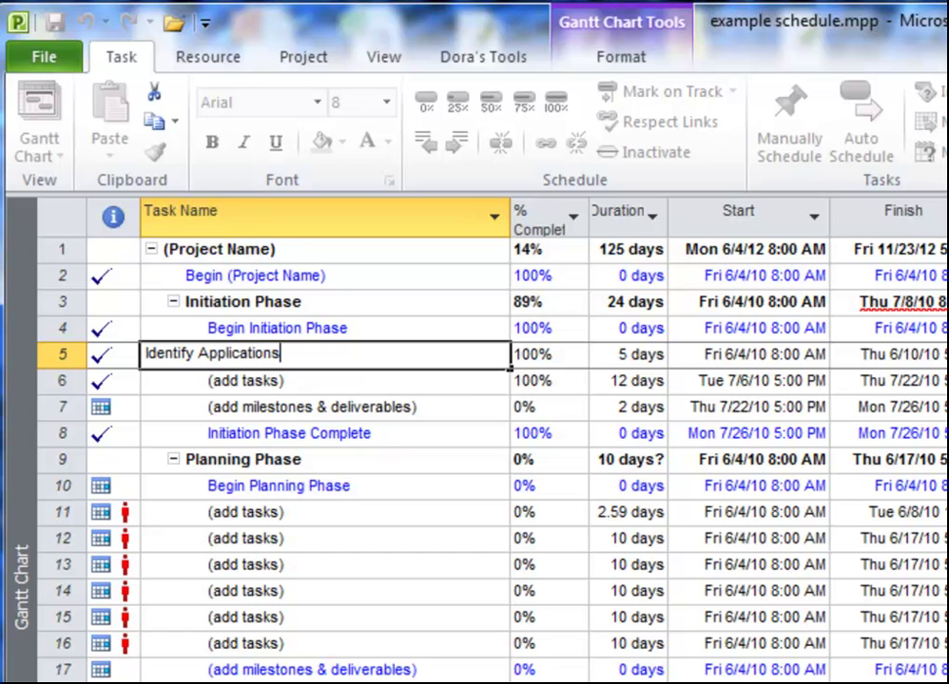
pyautogui.click(350, 381)
pyautogui.click(348, 353)
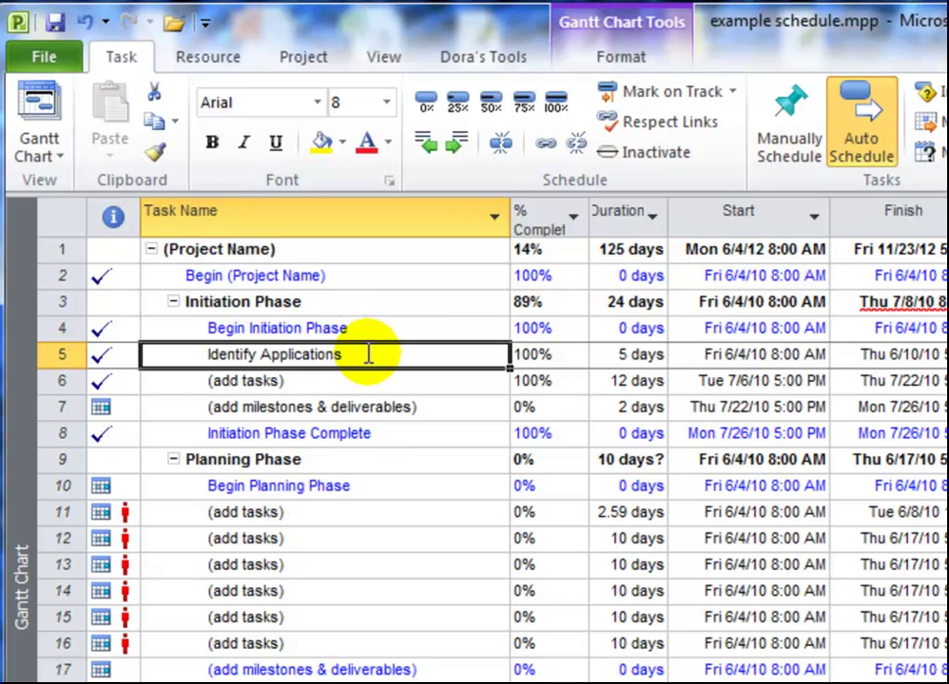
# Set the percent complete of the Identify Applications task to 0%
pyautogui.click(555, 355)
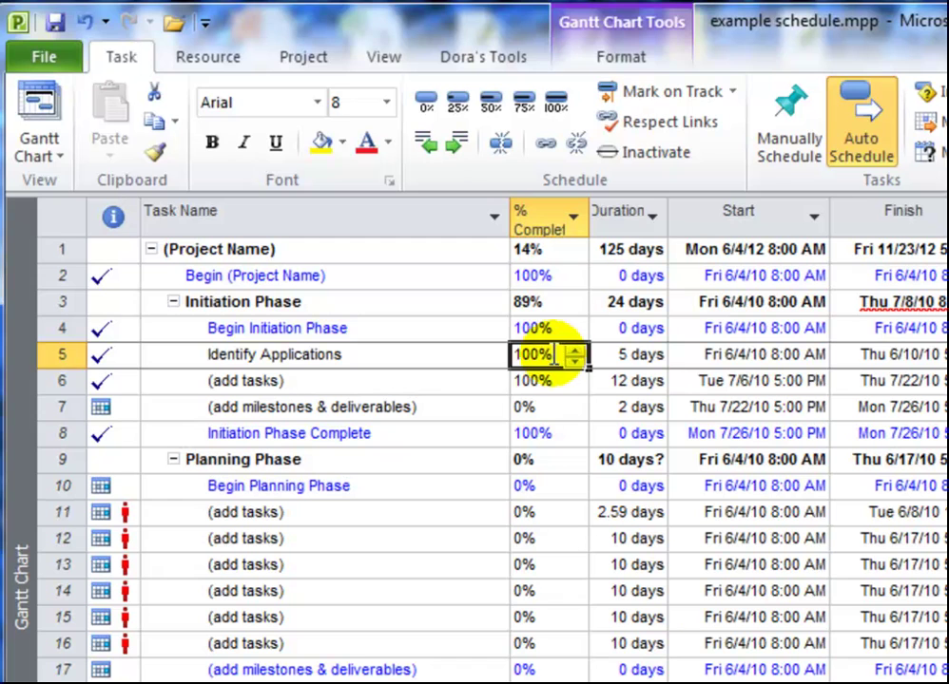
pyautogui.write('0')
pyautogui.click(462, 354)
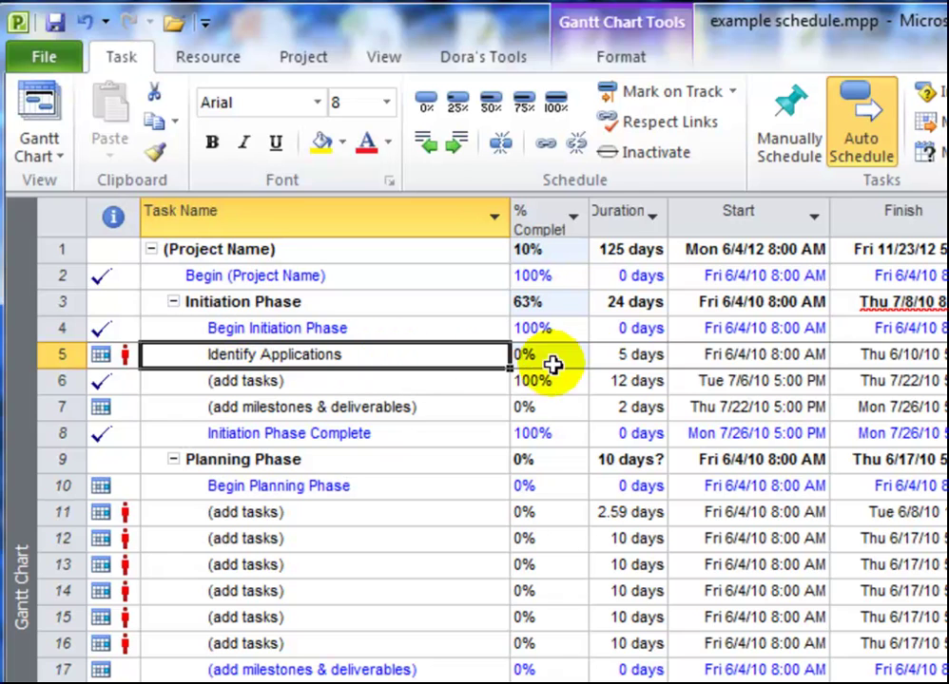
# Widen the Duration column and delete the duration of the Identify Applications task
pyautogui.moveTo(669, 221); pyautogui.dragTo(726, 228)
pyautogui.click(663, 360)
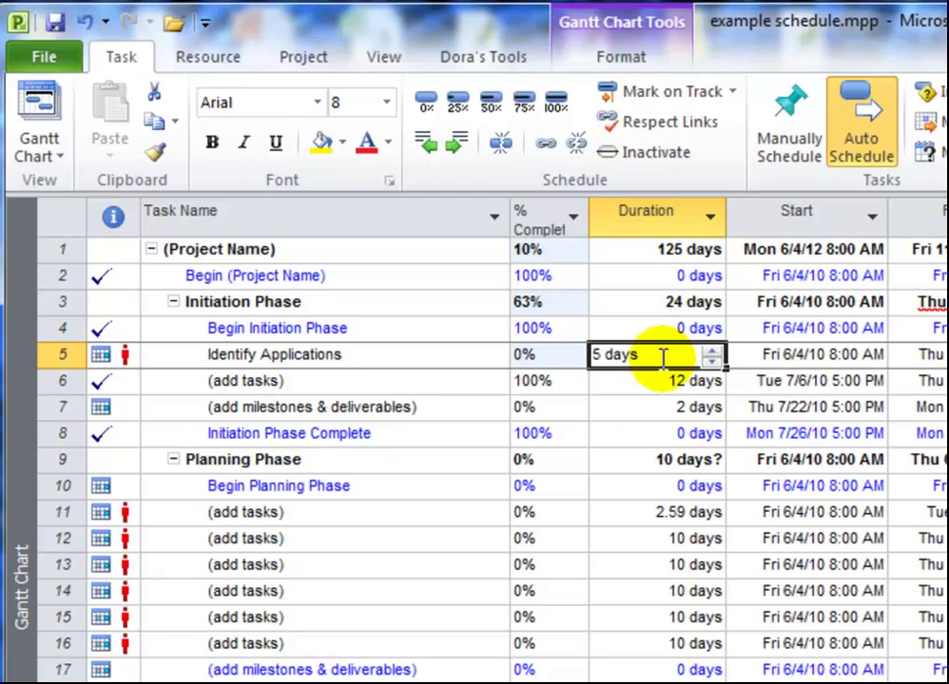
pyautogui.press('Delete')
pyautogui.click(847, 359)
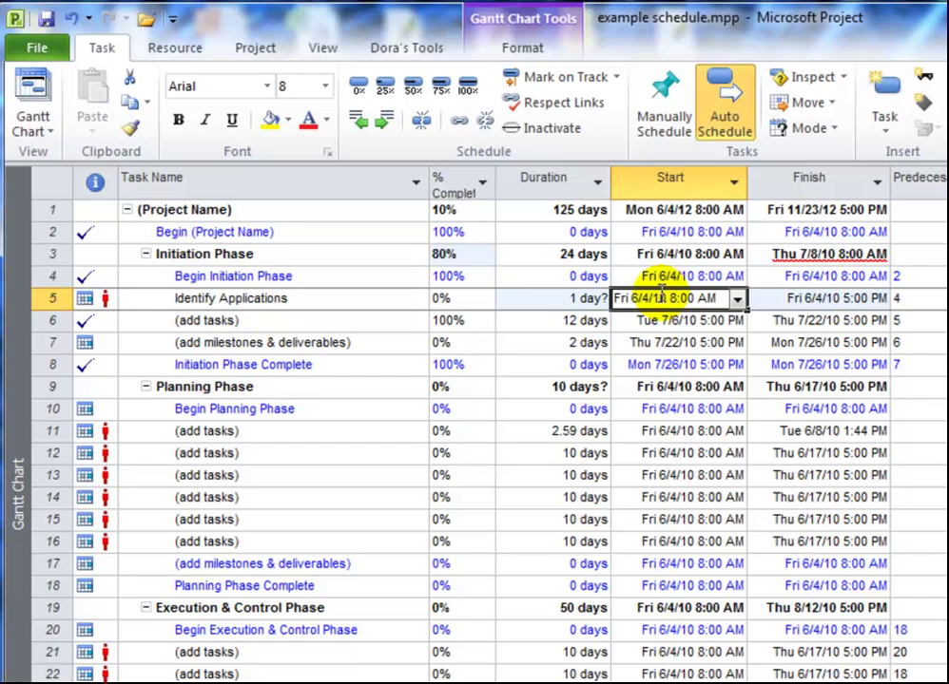
# Switch the Identify Applications task to manual scheduling and clear its finish date
pyautogui.rightClick(786, 298)
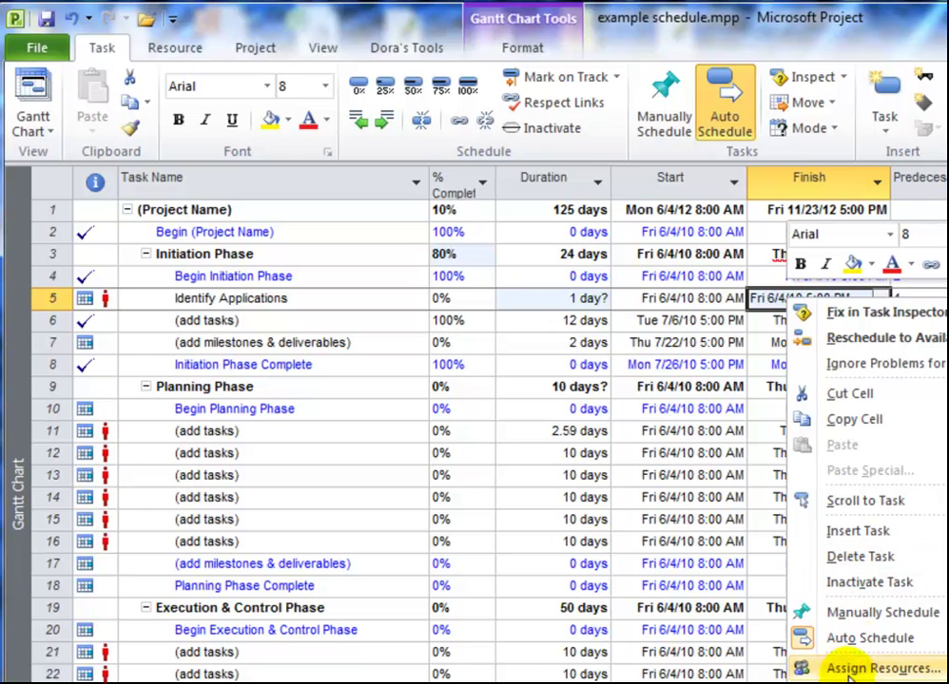
pyautogui.press('Escape')
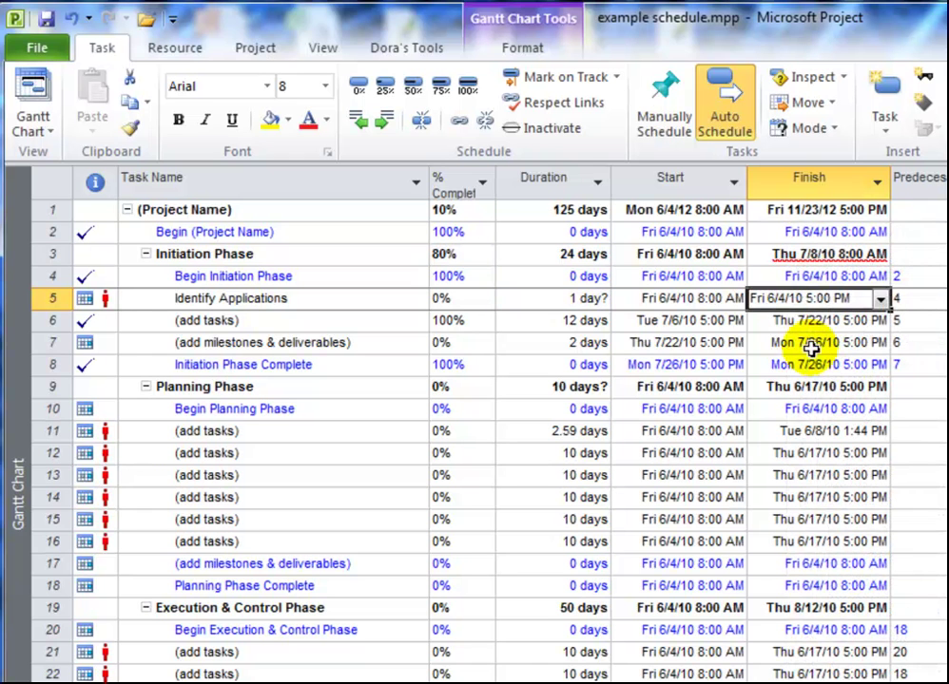
pyautogui.click(591, 298)
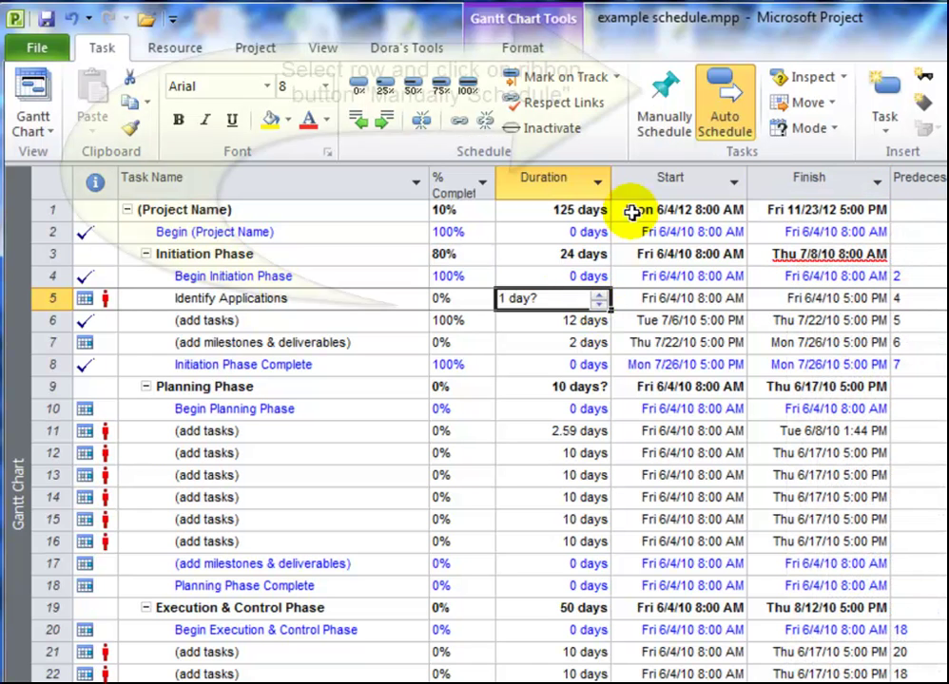
pyautogui.click(664, 90)
pyautogui.click(813, 301)
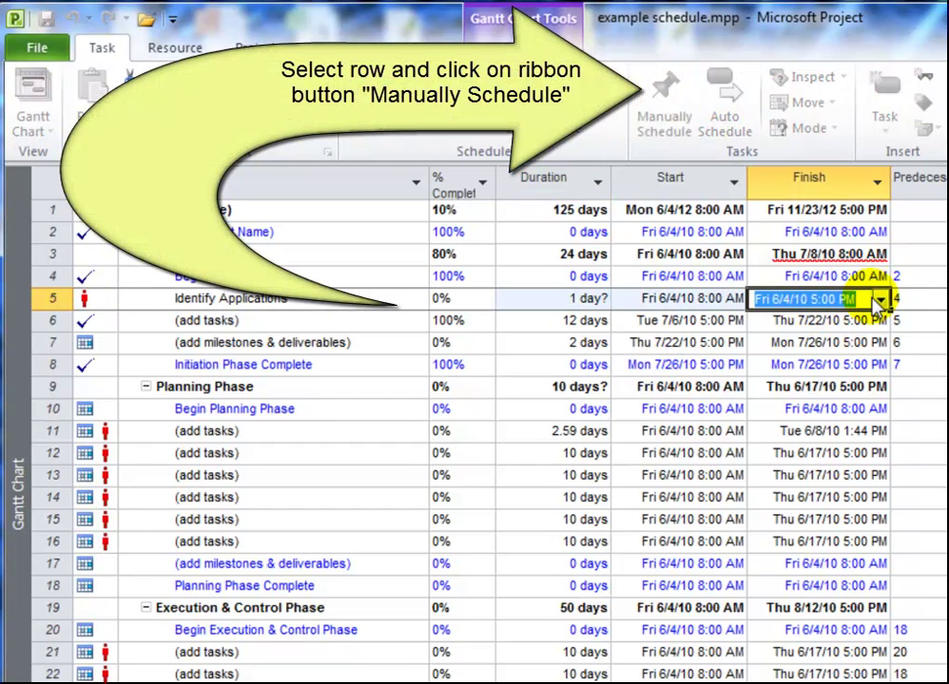
pyautogui.press('BackSpace')
# Enter the placeholder text "Talk to Tech leader" as the duration of the Identify Applications task
pyautogui.click(594, 300)
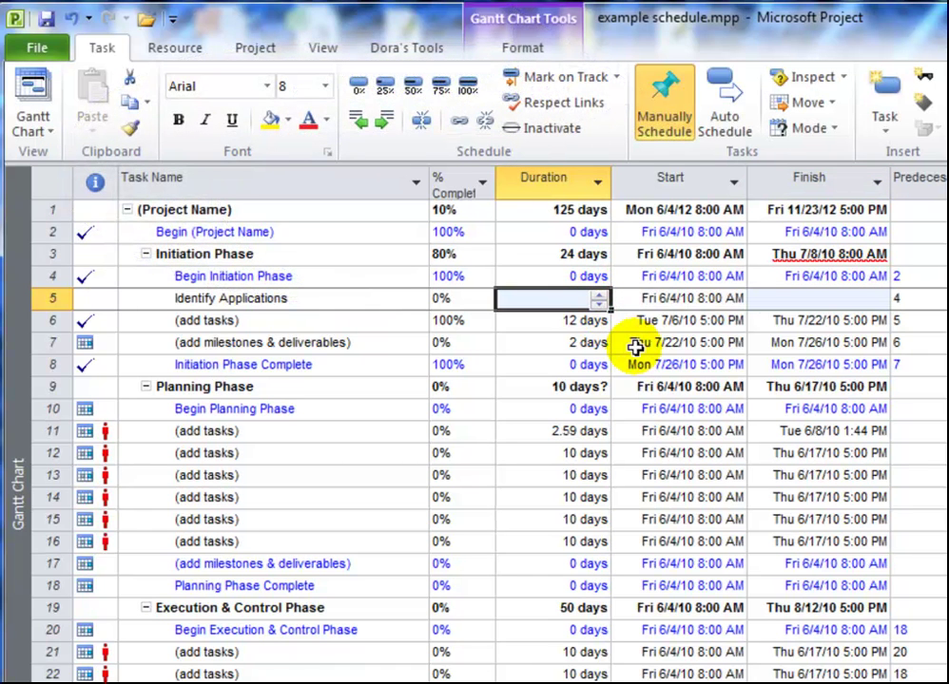
pyautogui.write('Talk to')
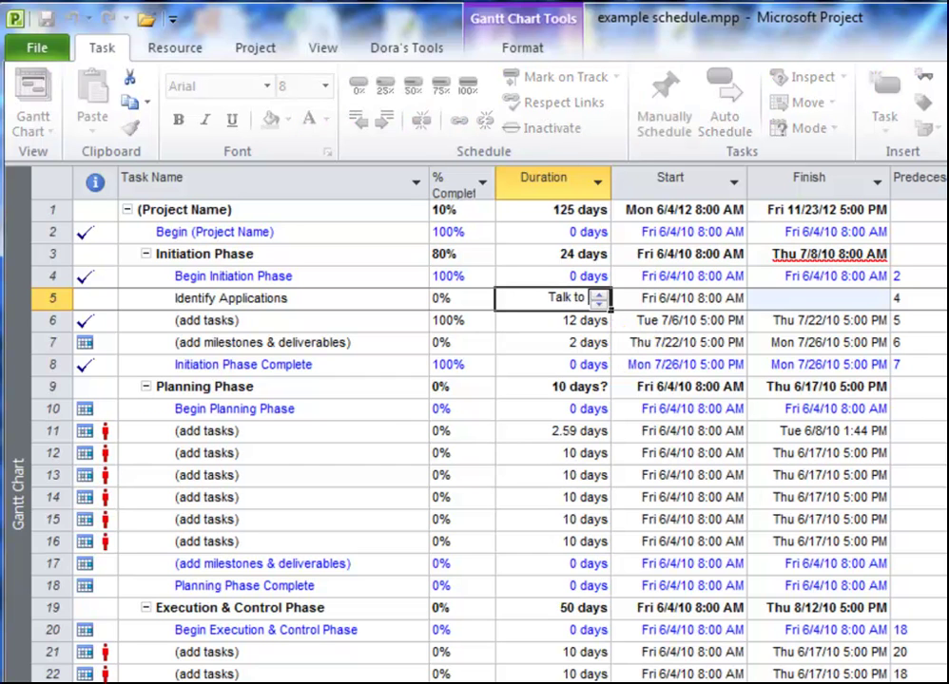
pyautogui.write(' Tech lea')
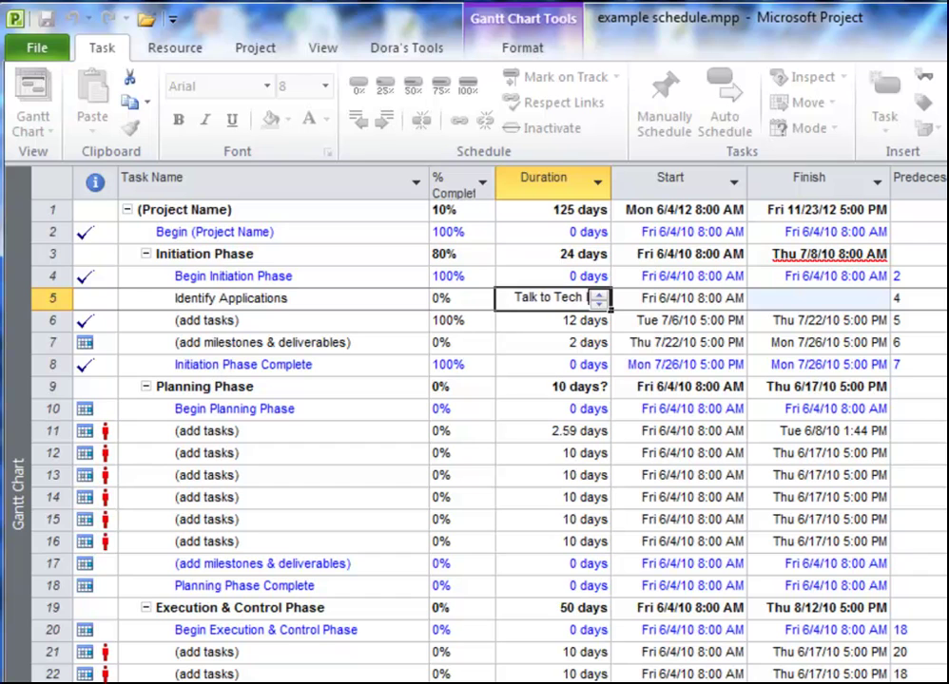
pyautogui.press('BackSpace')
pyautogui.press('BackSpace')
pyautogui.press('BackSpace')
pyautogui.write('leader')
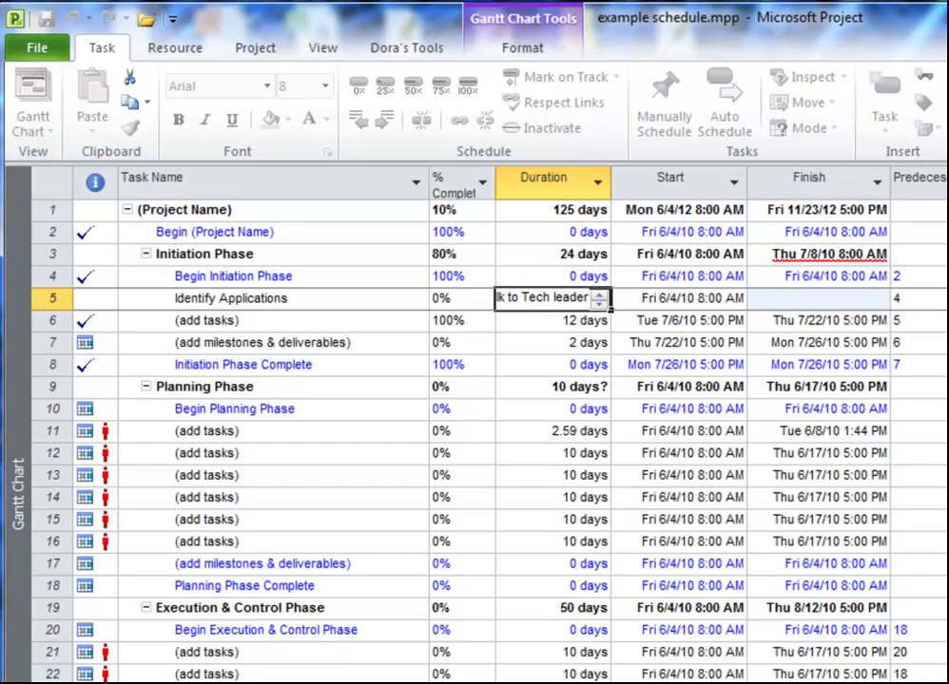
pyautogui.click(508, 343)
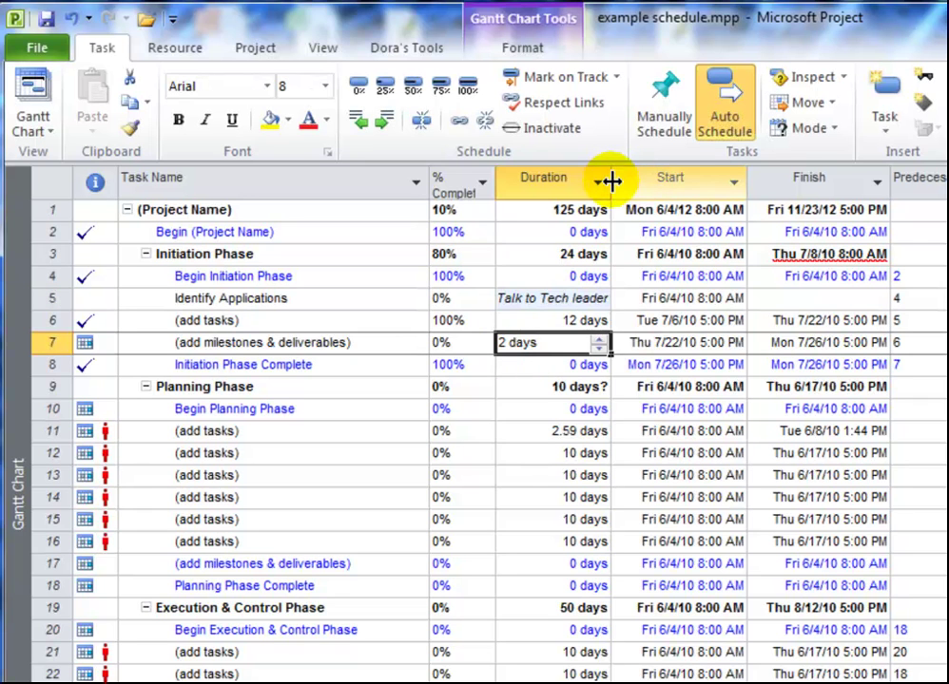
# Widen the Duration column slightly to fit the placeholder text, and reselect the Identify Applications task
pyautogui.moveTo(611, 182); pyautogui.dragTo(618, 181)
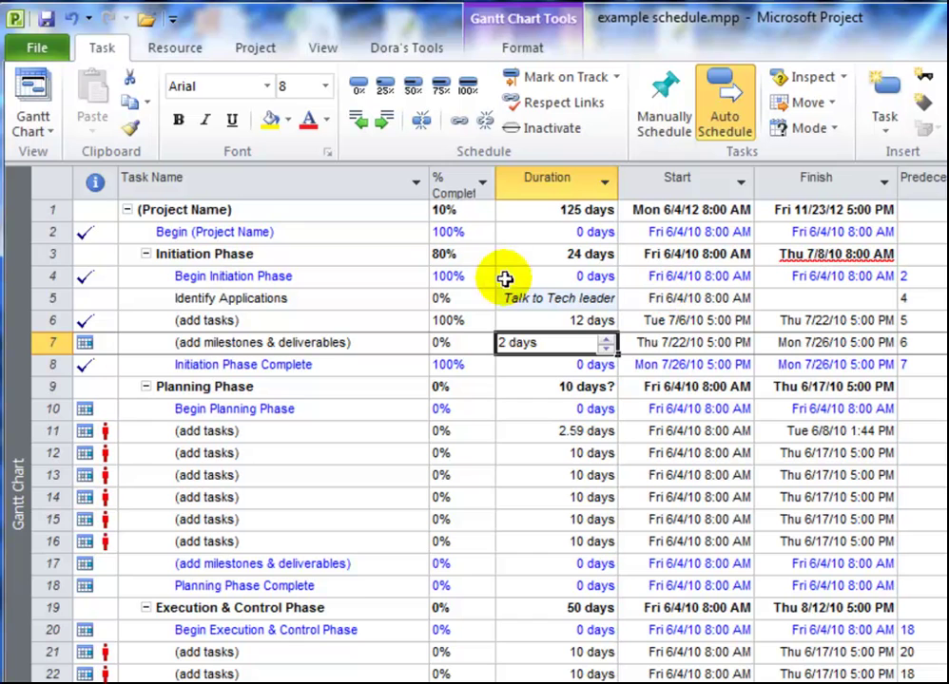
pyautogui.click(537, 296)
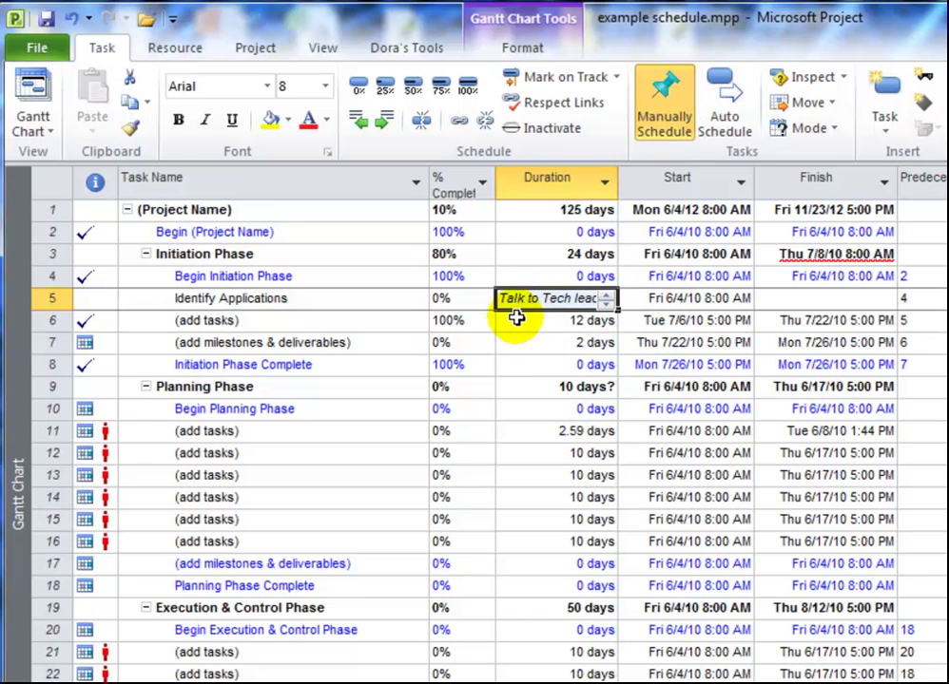
pyautogui.click(514, 319)
pyautogui.click(354, 304)
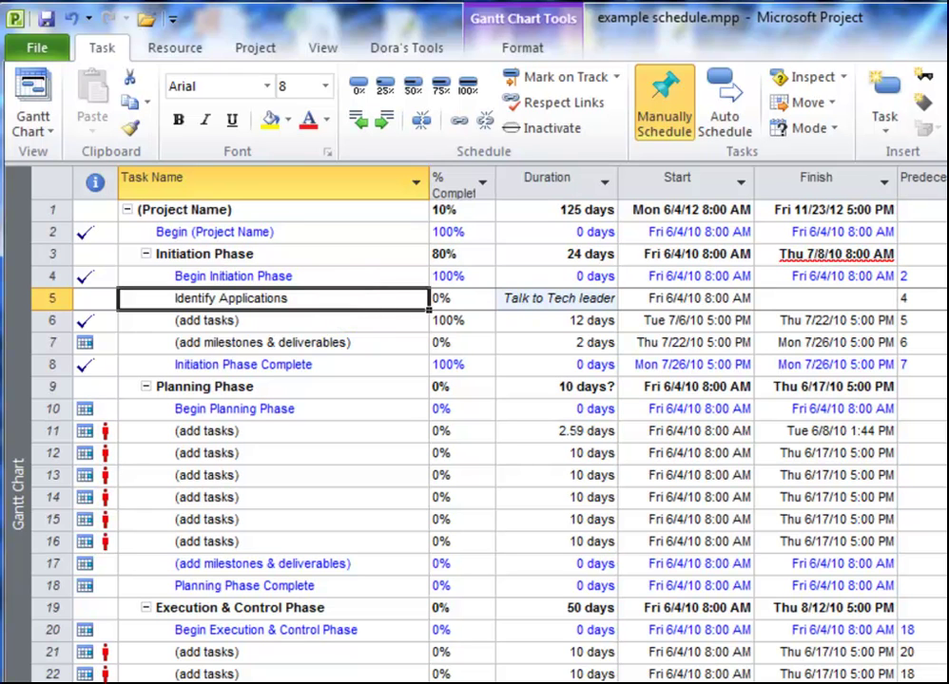
# Reveal the Gantt chart beside the task table and bring the Identify Applications bar into view on the timeline
pyautogui.moveTo(896, 301); pyautogui.dragTo(893, 316)
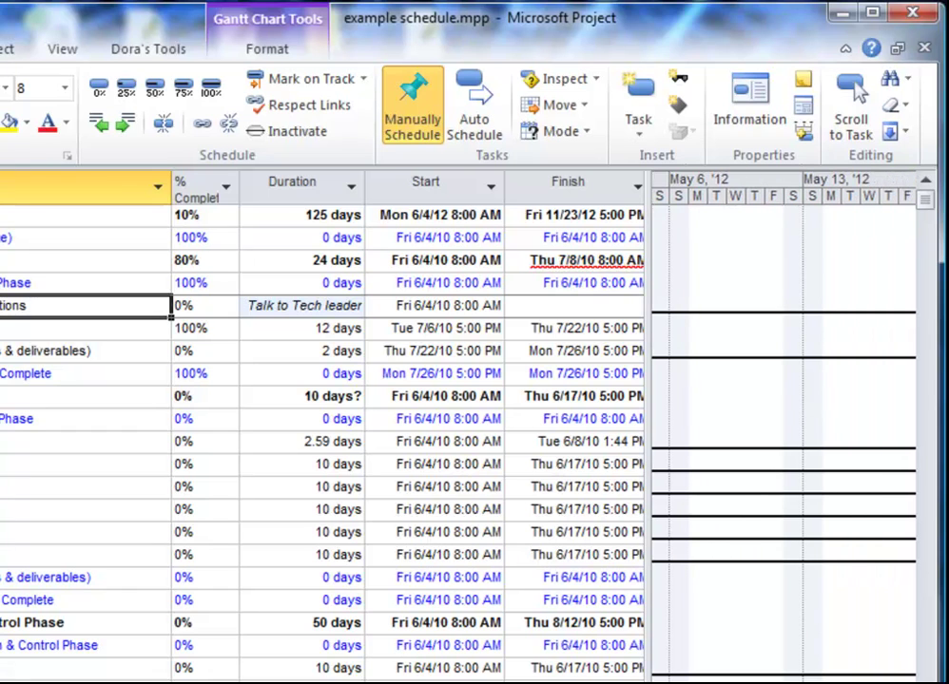
pyautogui.click(421, 310)
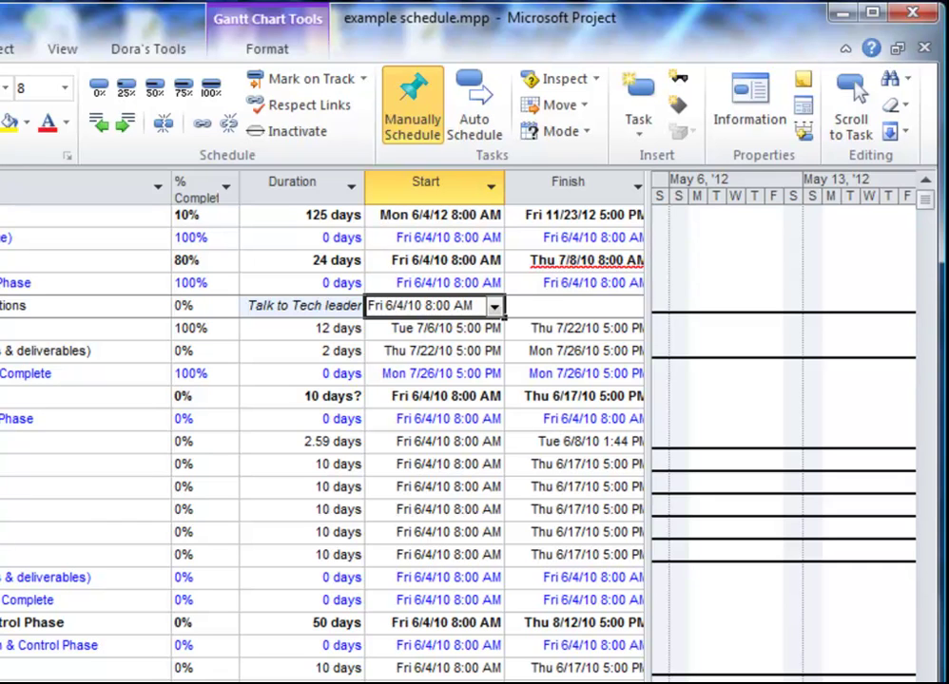
pyautogui.hotkey('ctrl', 'shift', 'F5')
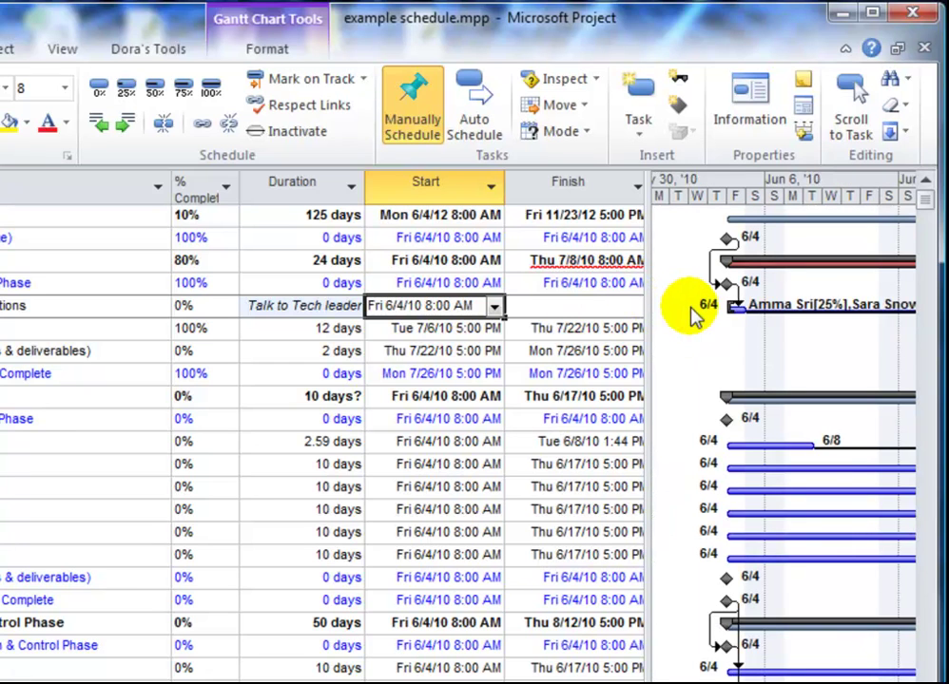
pyautogui.click(618, 307)
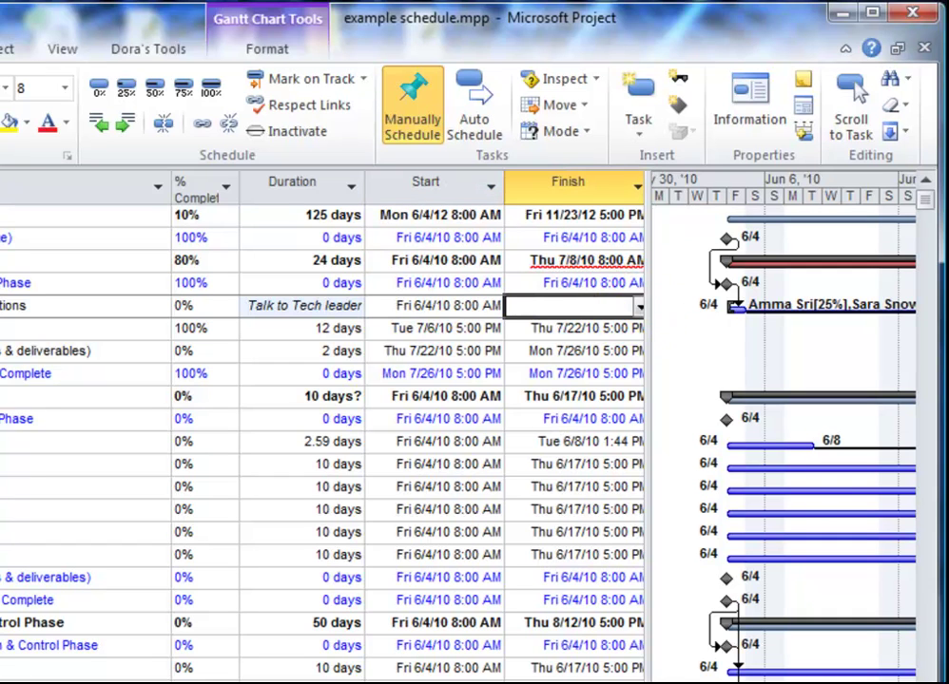
pyautogui.hscroll(3, 784, 428)
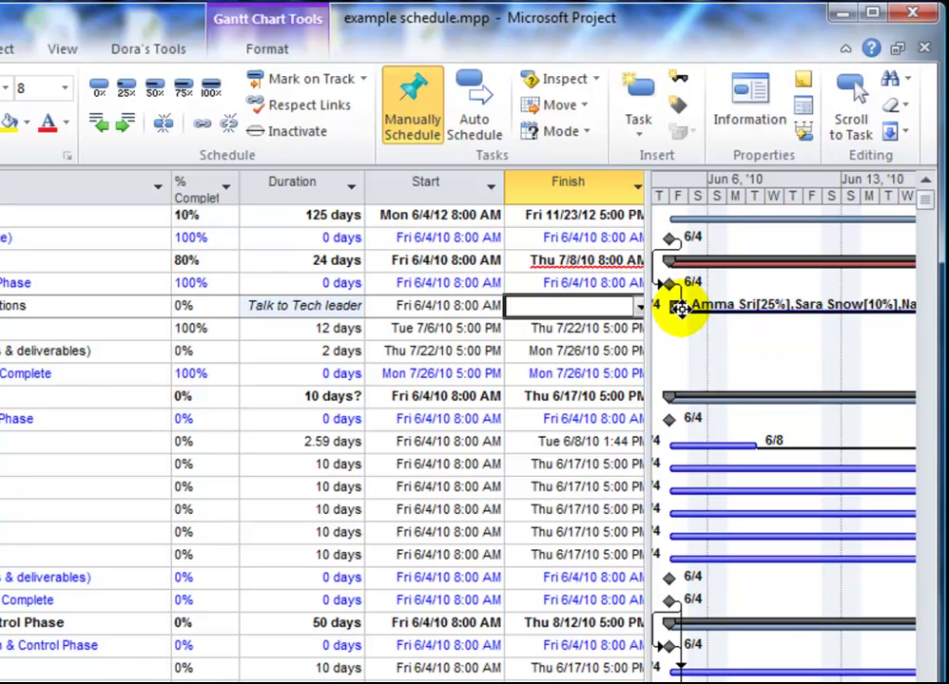
pyautogui.click(851, 119)
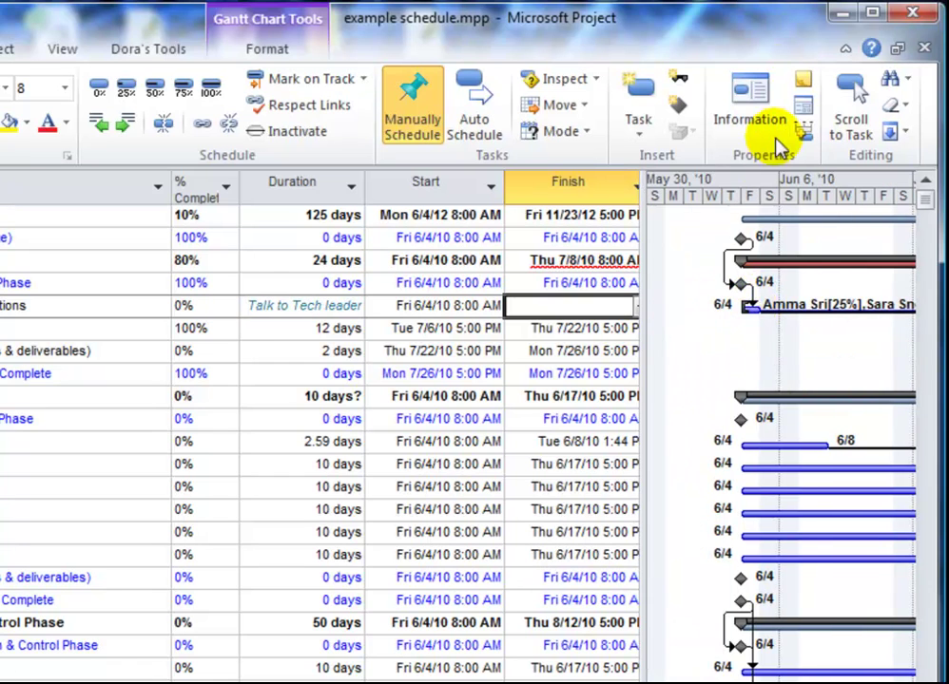
# Reveal the Predecessors column and clear the predecessor of the Identify Applications task
pyautogui.moveTo(644, 290); pyautogui.dragTo(688, 282)
pyautogui.click(665, 304)
pyautogui.write('4')
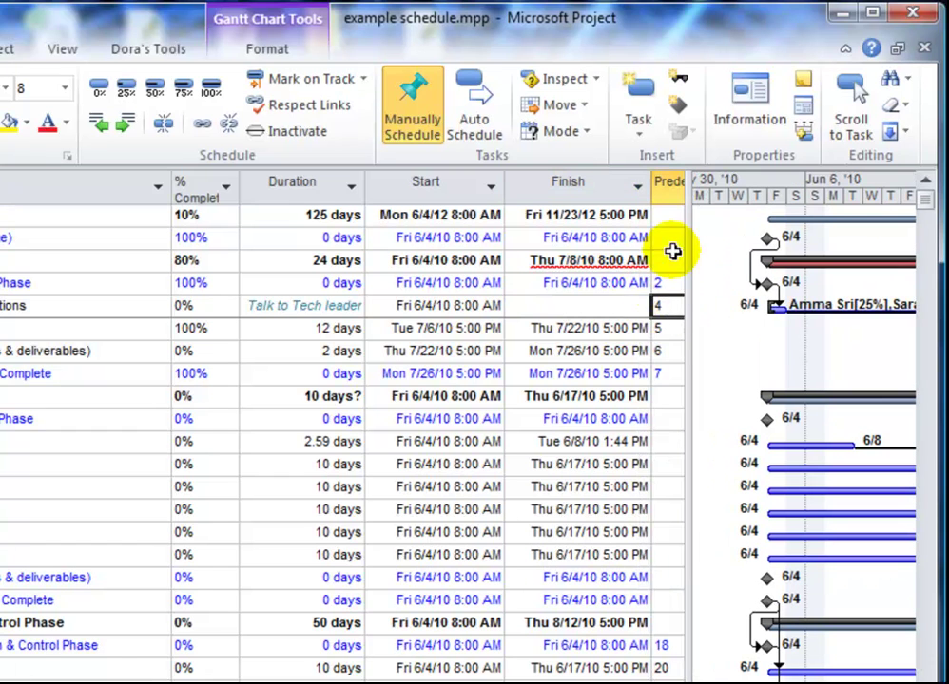
pyautogui.rightClick(664, 305)
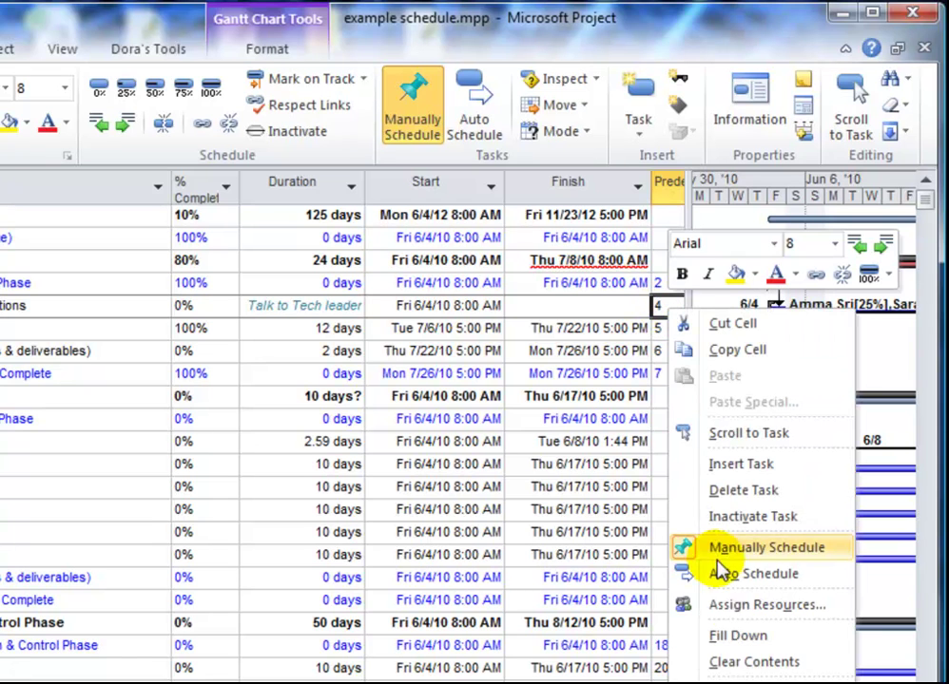
pyautogui.click(740, 662)
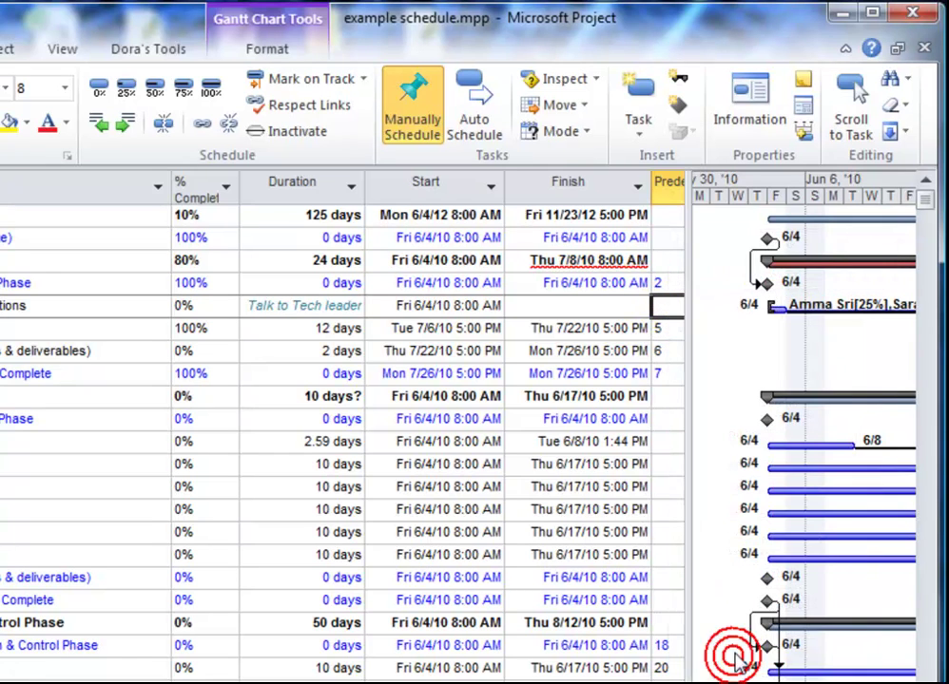
# Examine the Identify Applications task's Finish and Start fields beside its Gantt bar, shifting the table and chart divider slightly
pyautogui.click(656, 441)
pyautogui.click(574, 309)
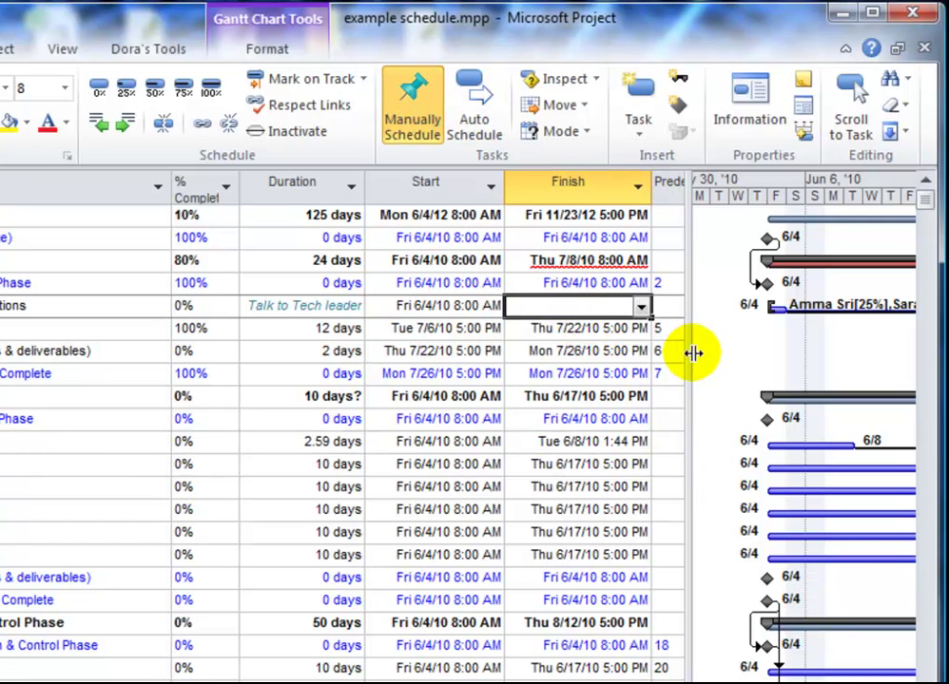
pyautogui.moveTo(691, 354); pyautogui.dragTo(677, 354)
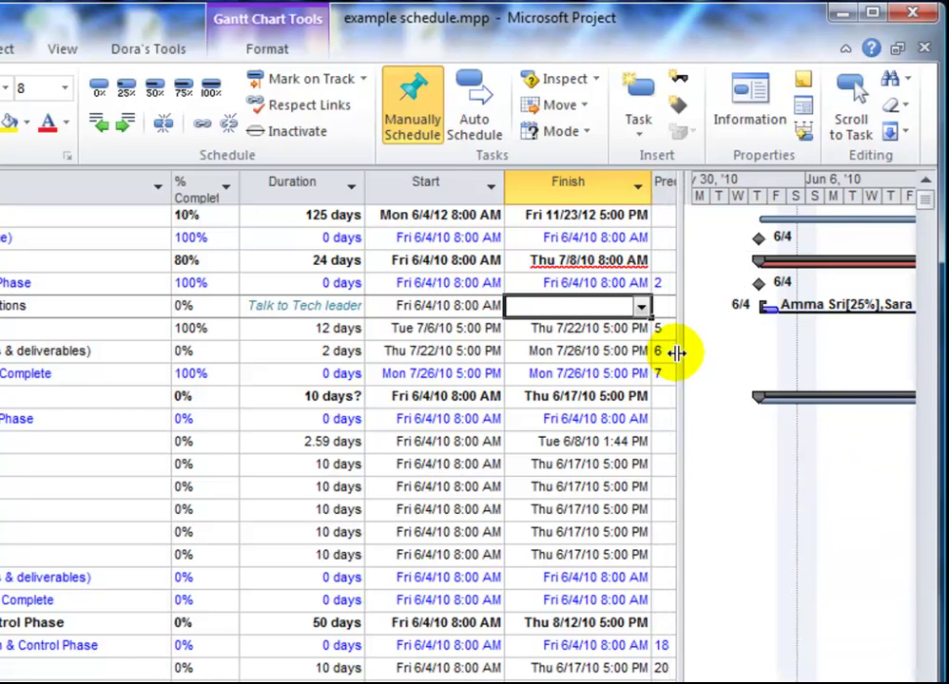
pyautogui.click(457, 306)
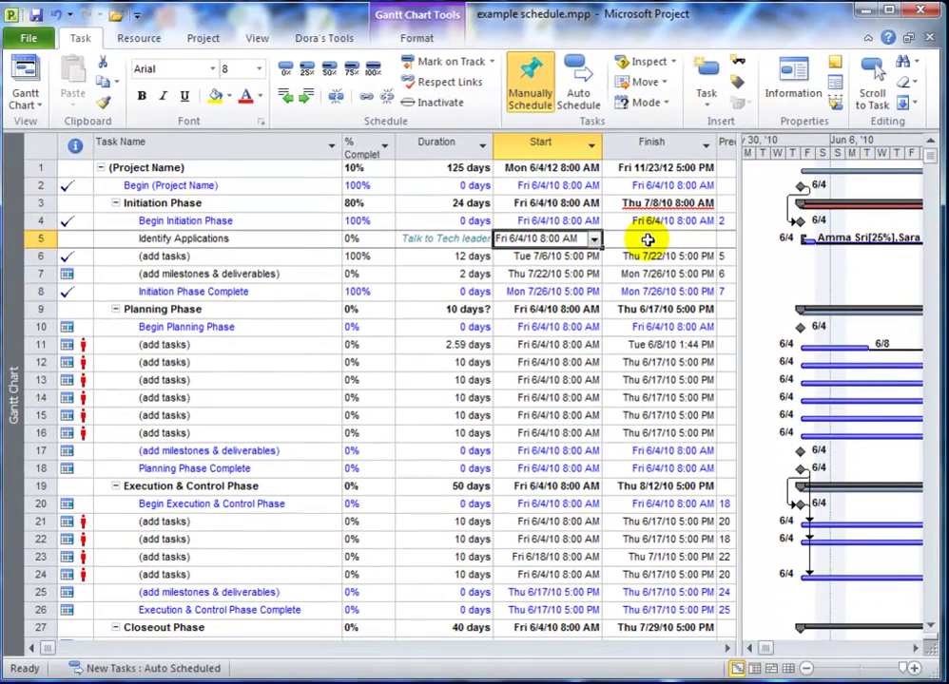
pyautogui.click(215, 239)
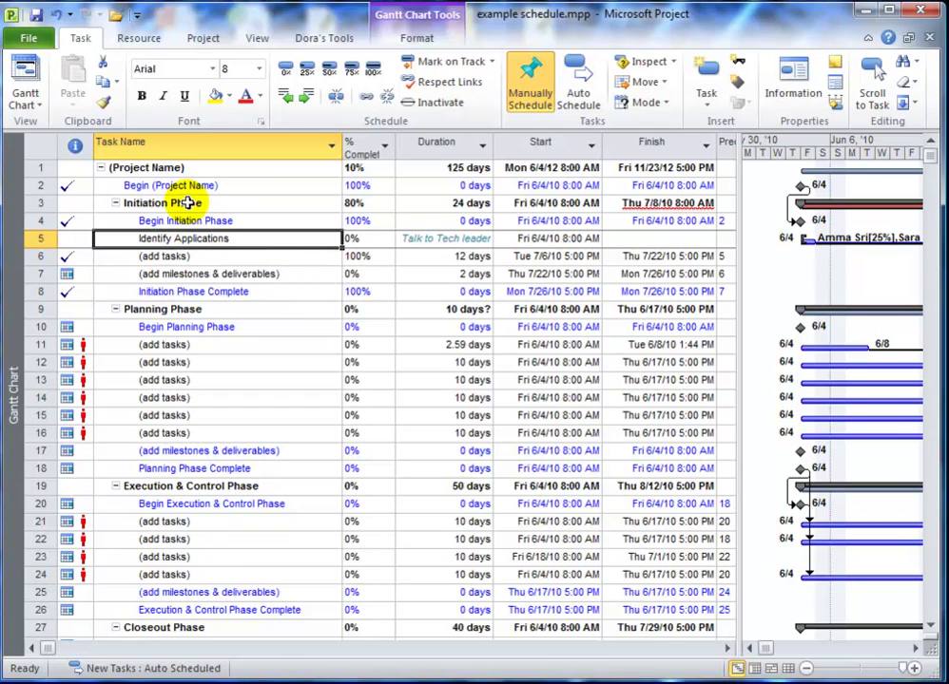
# Examine the Document XYZ and Estimate ABC task groups in the Planning Phase by selecting rows 12 to 16
pyautogui.click(184, 362)
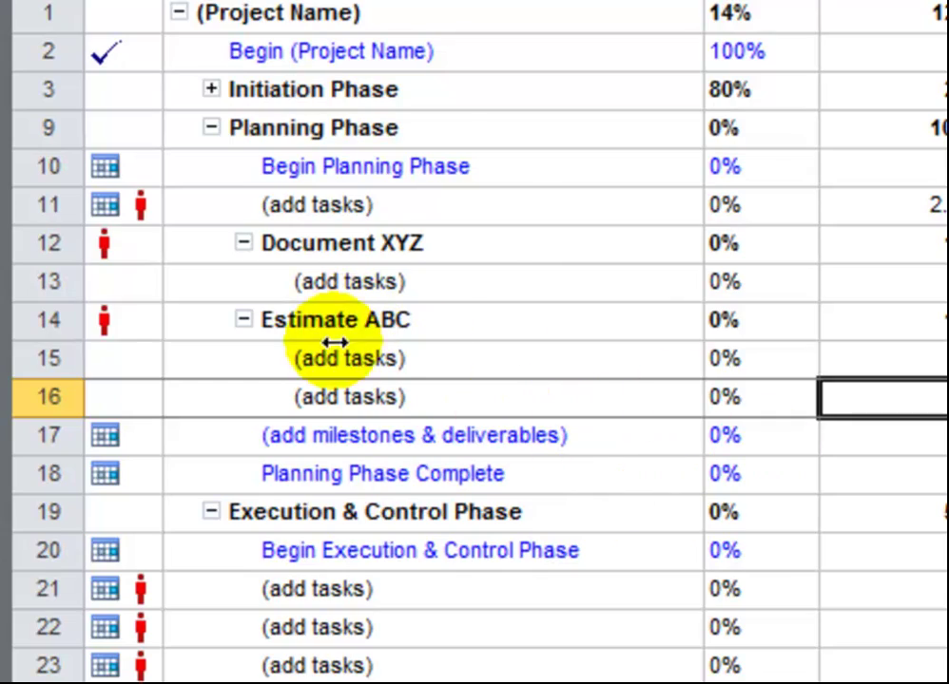
pyautogui.moveTo(36, 243); pyautogui.dragTo(29, 392)
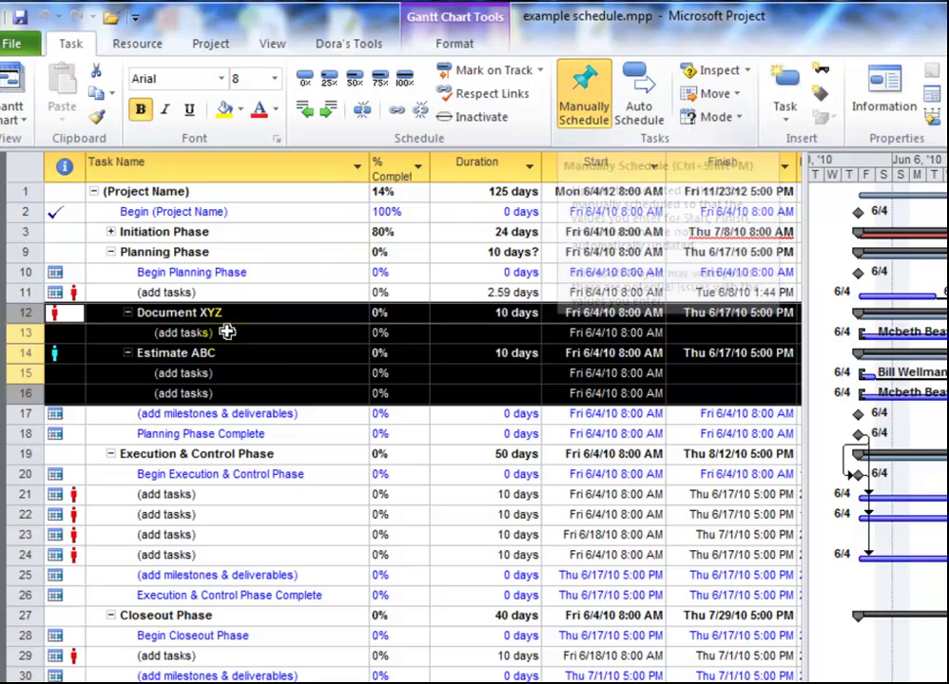
pyautogui.click(278, 353)
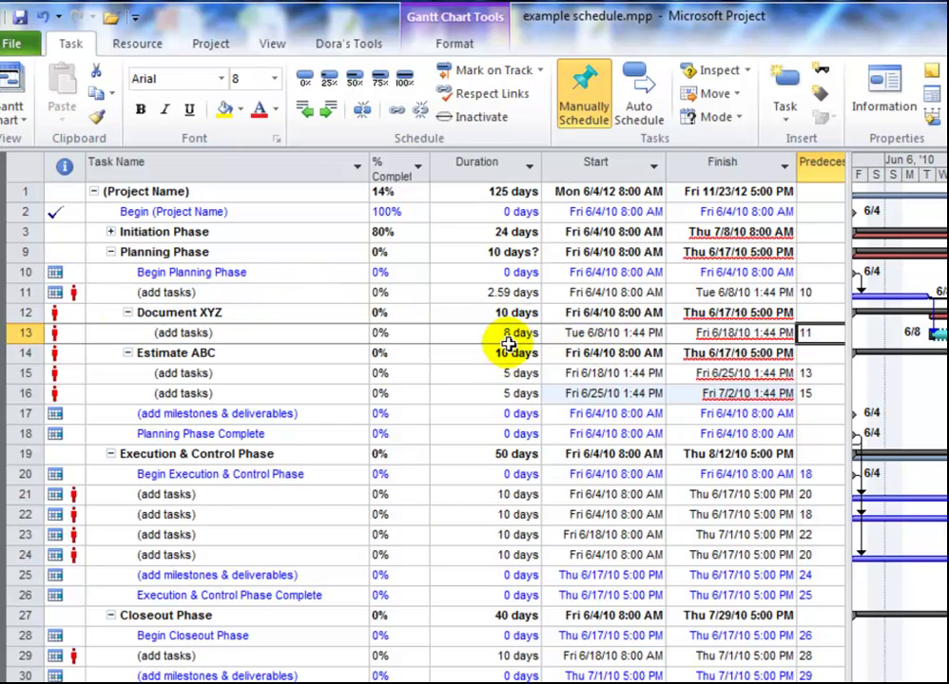
pyautogui.moveTo(31, 313); pyautogui.dragTo(32, 393)
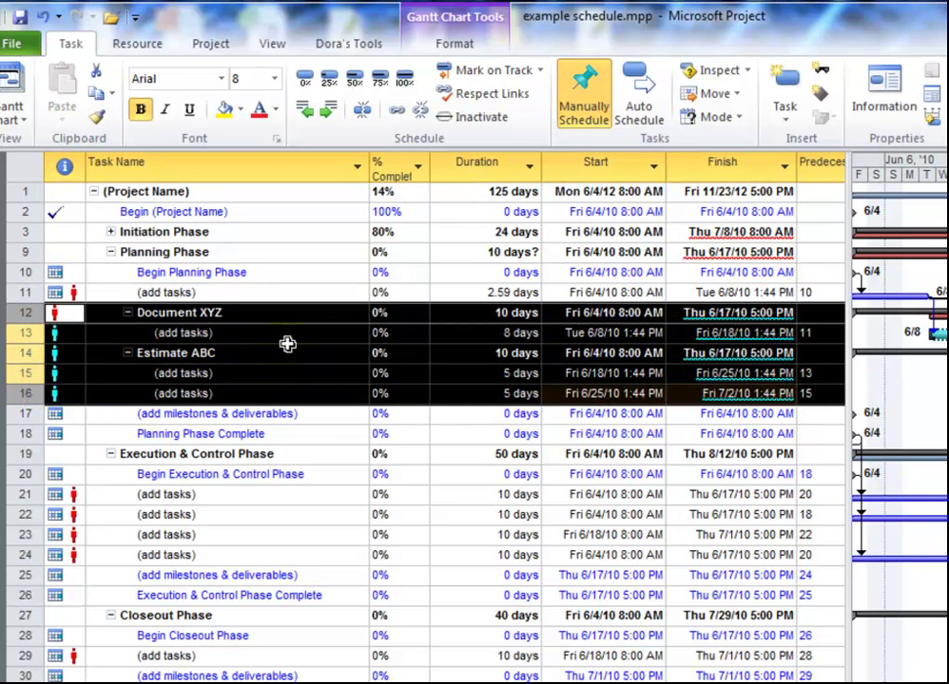
pyautogui.click(250, 334)
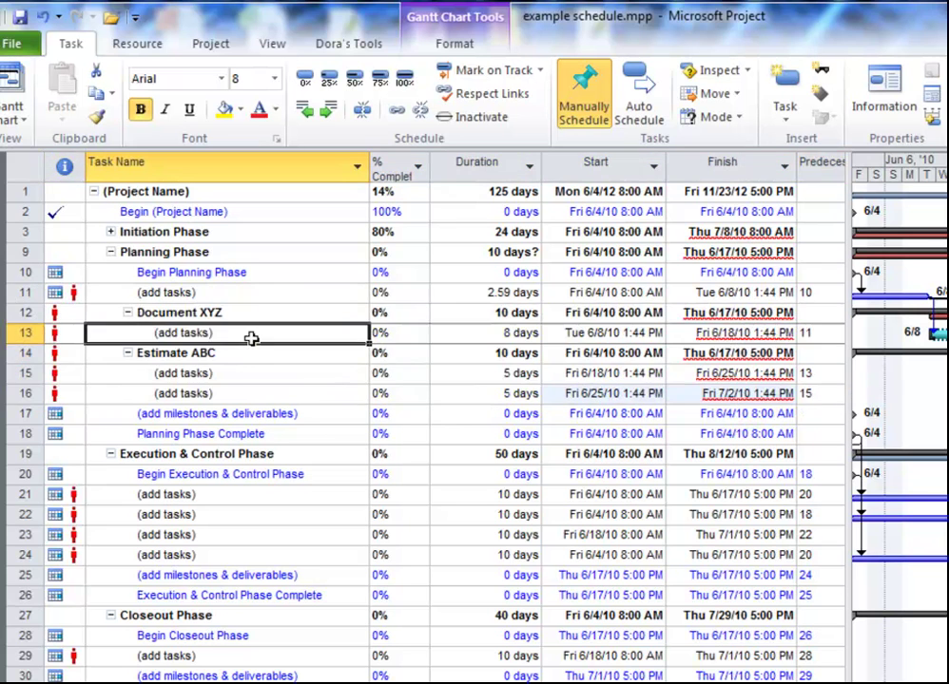
pyautogui.moveTo(20, 313); pyautogui.dragTo(27, 390)
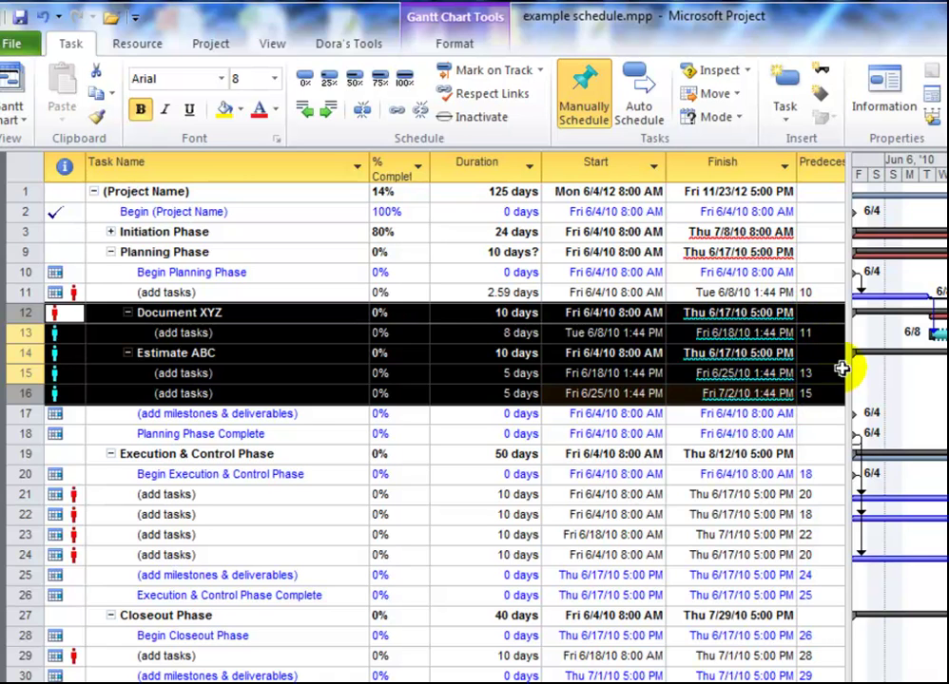
# Check the predecessor of the Document XYZ subtask and follow its Gantt bar forward along the timeline
pyautogui.click(823, 330)
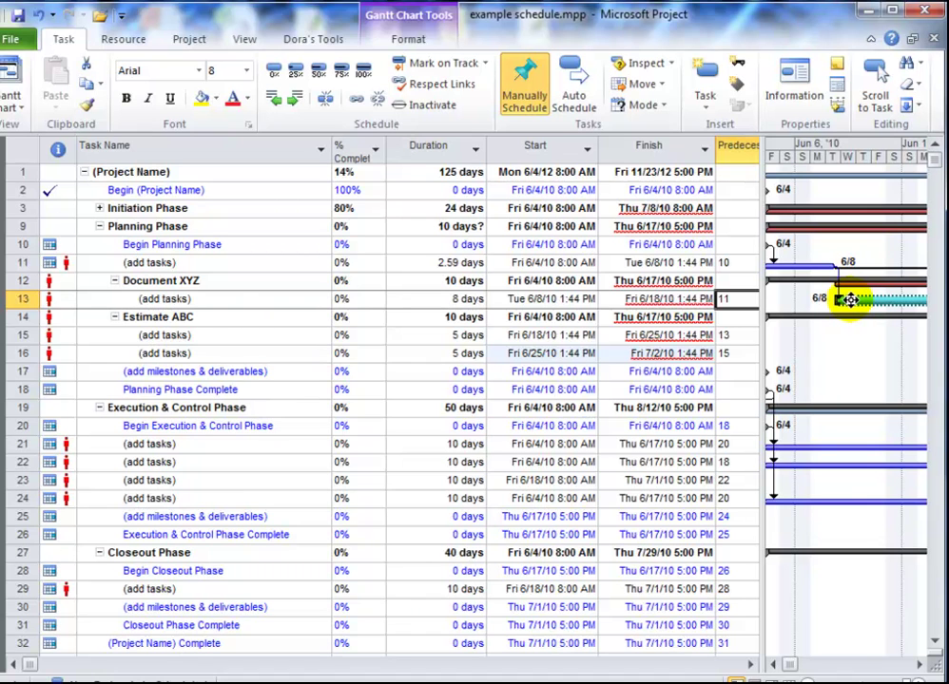
pyautogui.click(920, 664)
pyautogui.click(919, 665)
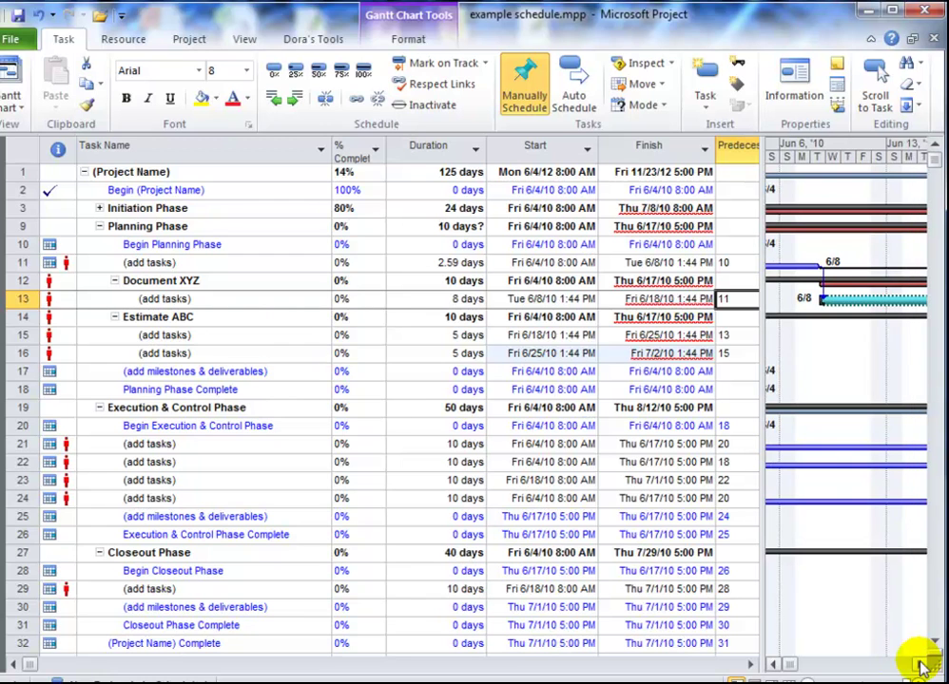
pyautogui.click(920, 664)
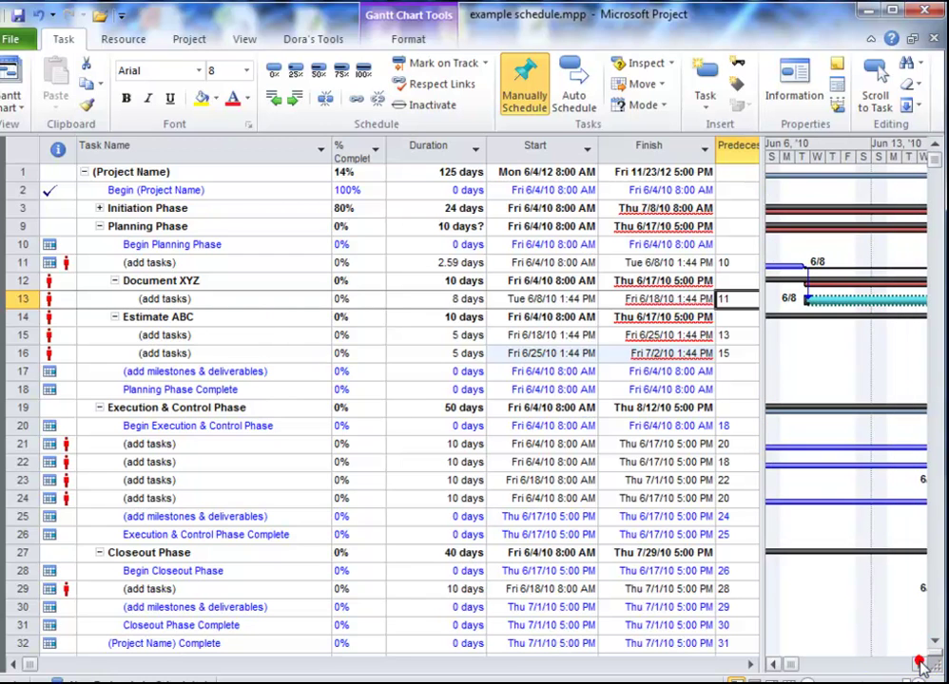
# Compare the Document XYZ summary task with the Finish and Start dates of the last Estimate ABC subtask
pyautogui.click(819, 284)
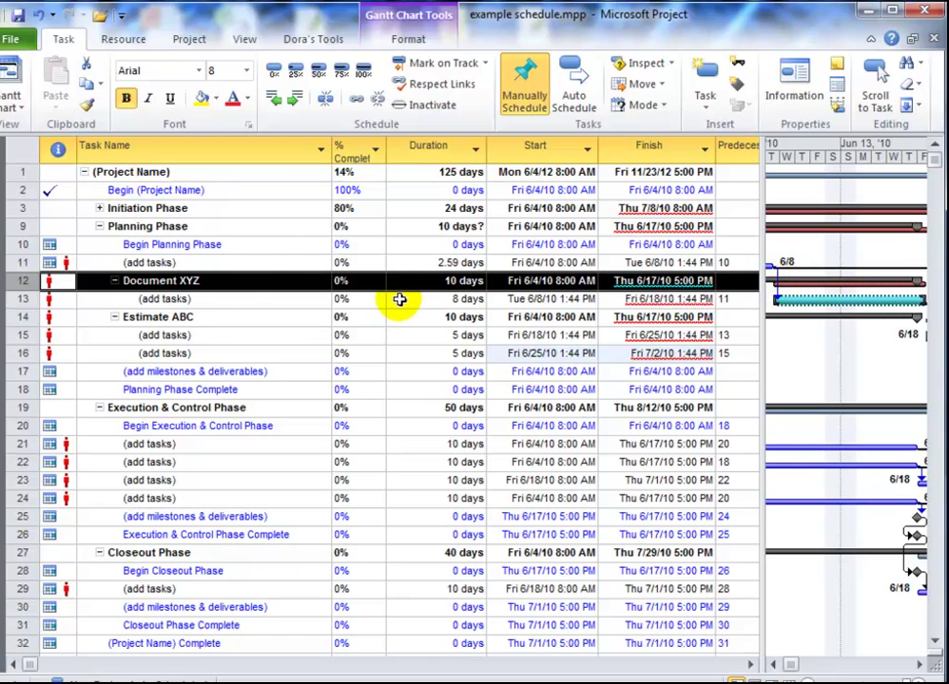
pyautogui.click(251, 281)
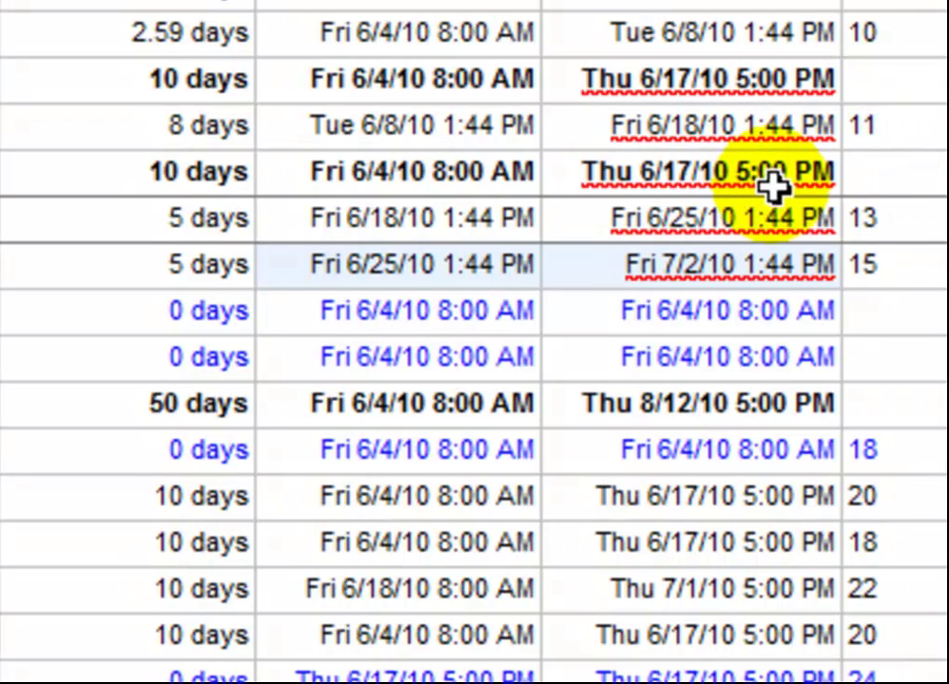
pyautogui.click(758, 266)
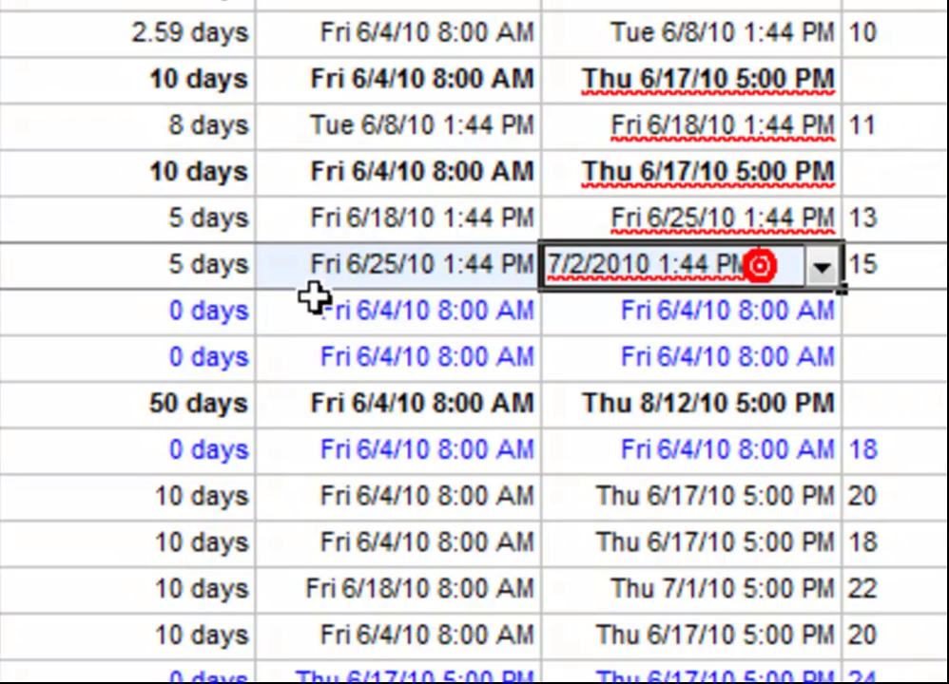
pyautogui.click(377, 265)
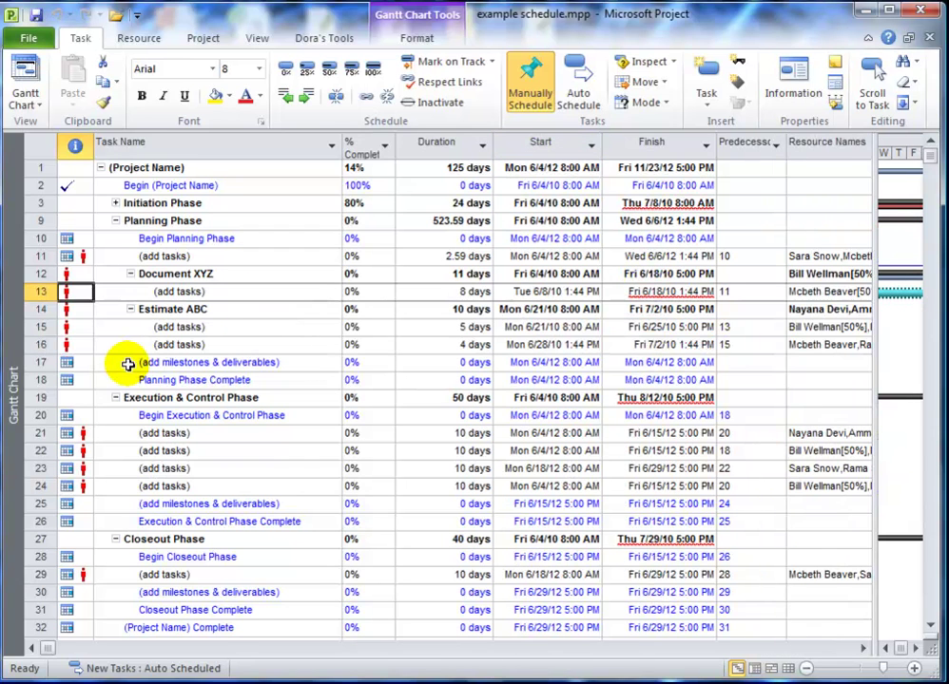
# Create a new blank project and accept its default project information
pyautogui.click(127, 364)
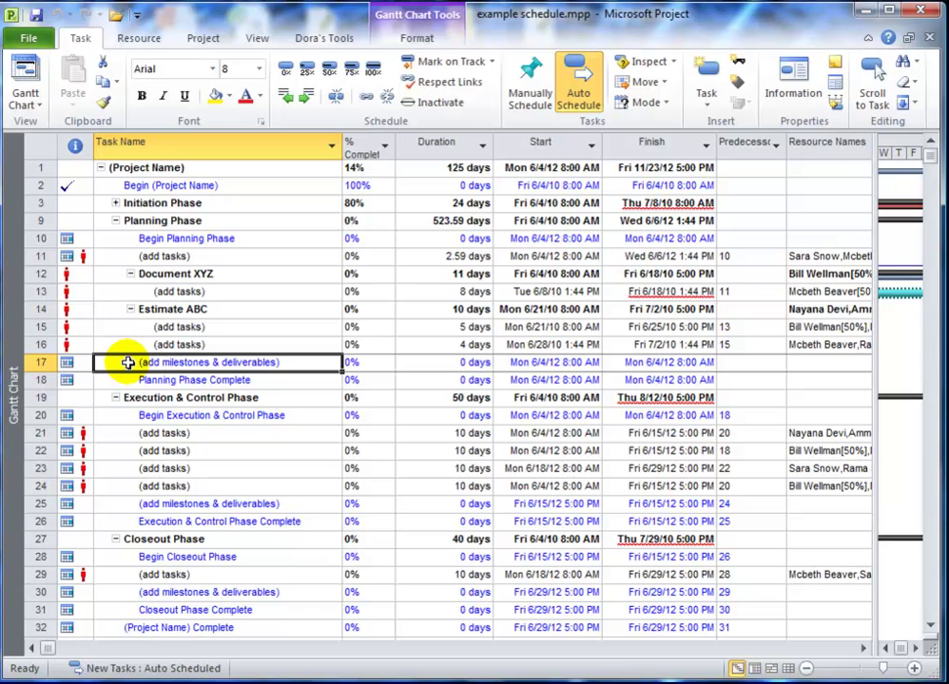
pyautogui.click(30, 39)
pyautogui.click(35, 254)
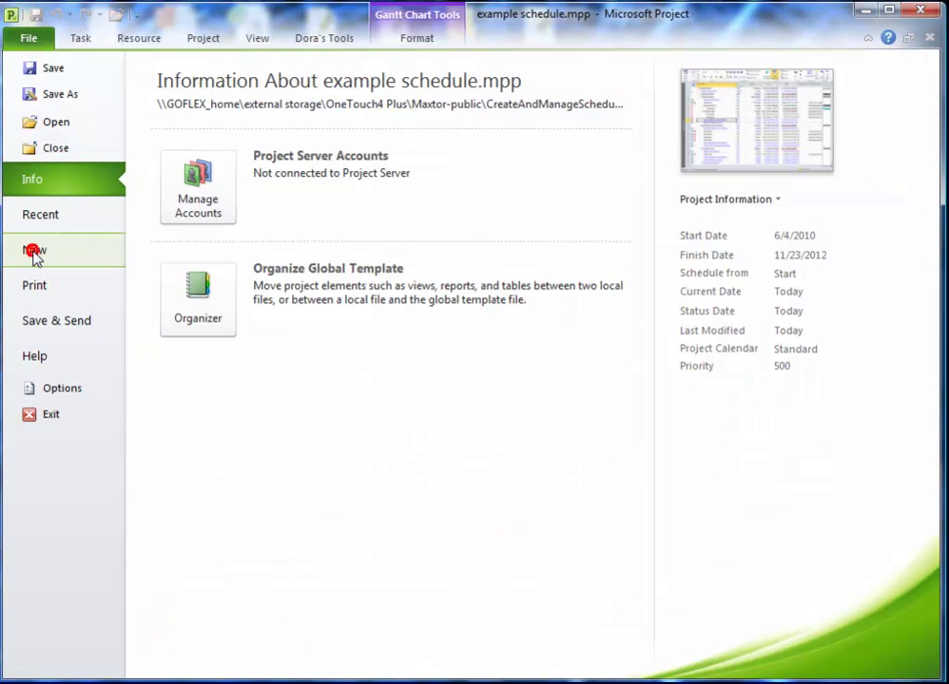
pyautogui.doubleClick(188, 193)
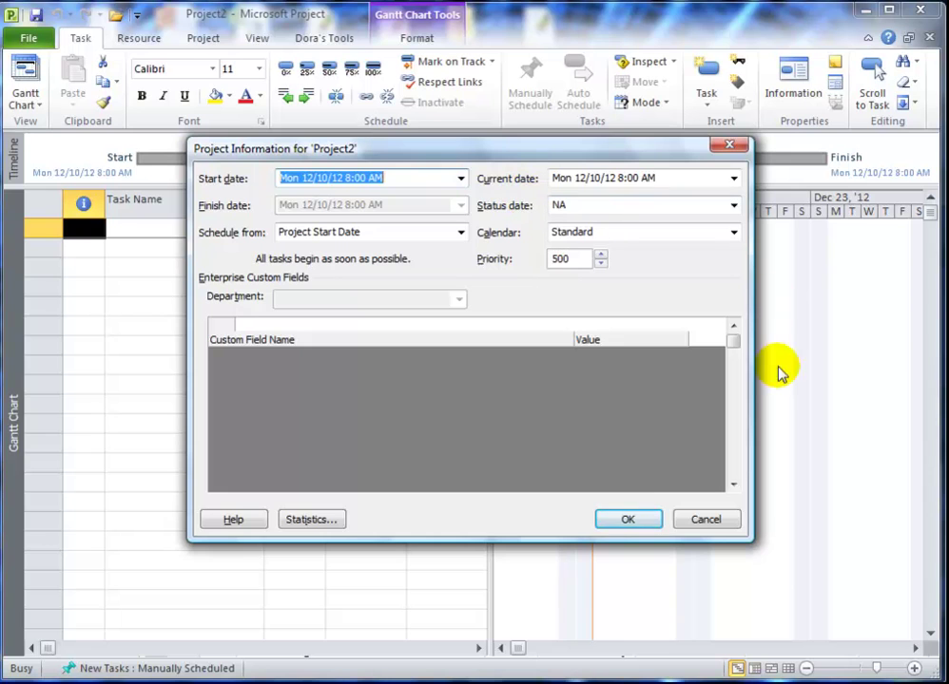
pyautogui.click(623, 514)
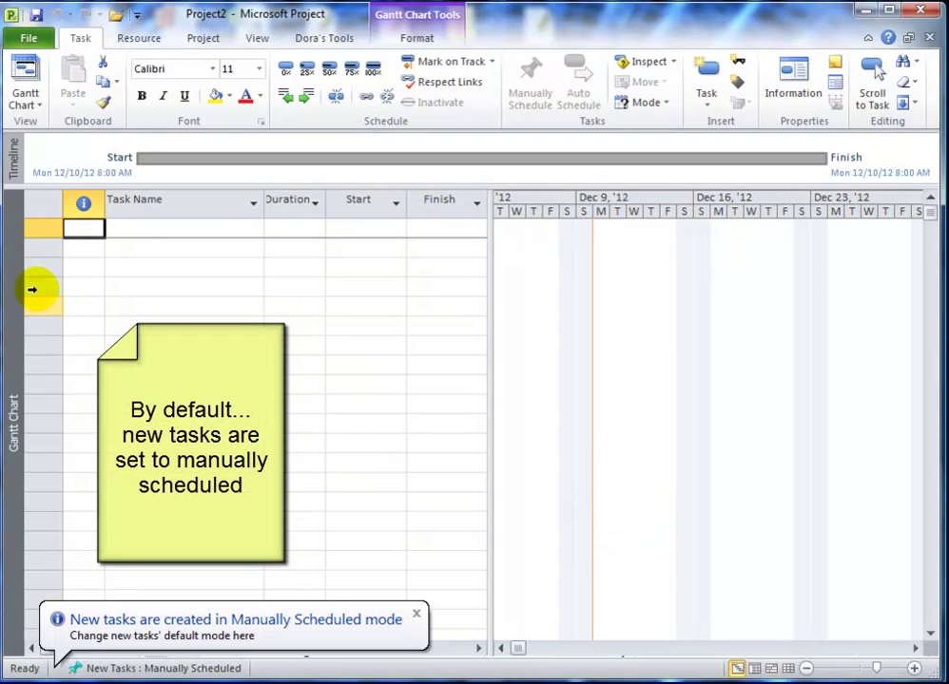
# Add a task named "Identify Servers Needed" in the first row of the new project
pyautogui.click(143, 231)
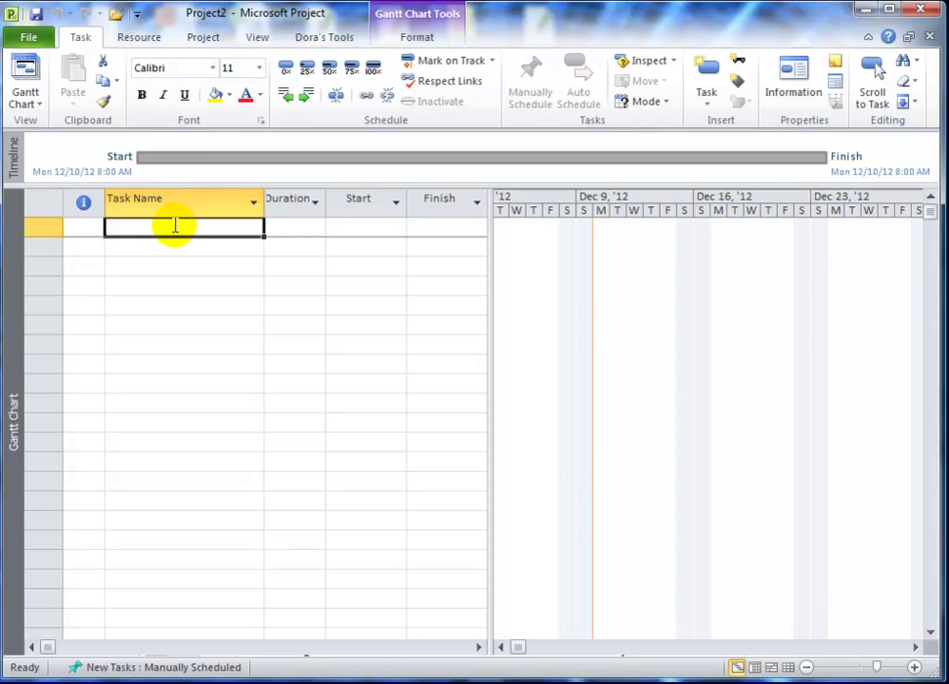
pyautogui.write('Identify Servers Needed')
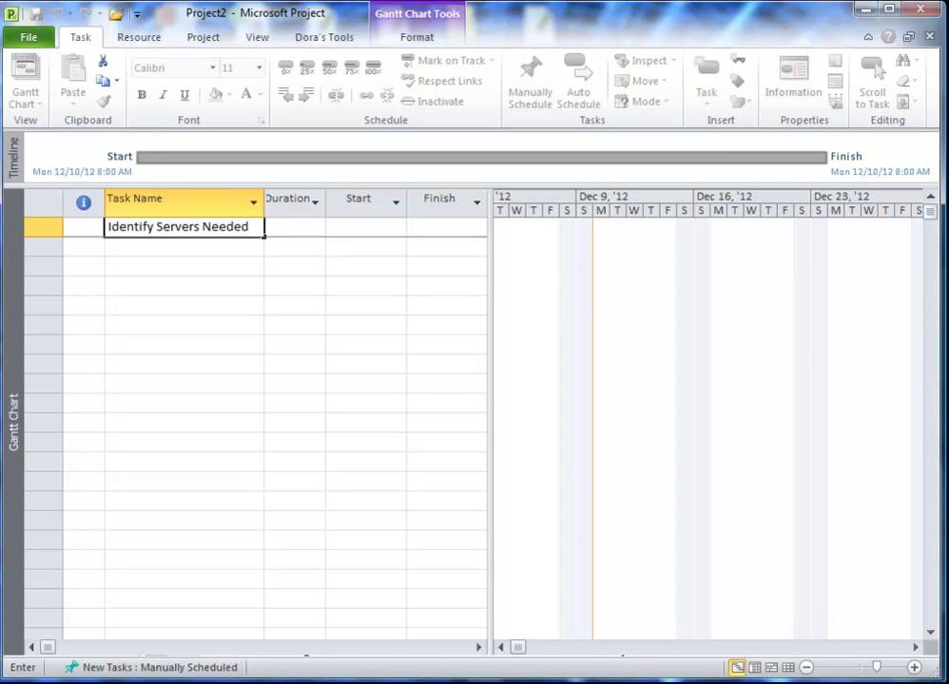
pyautogui.press('Return')
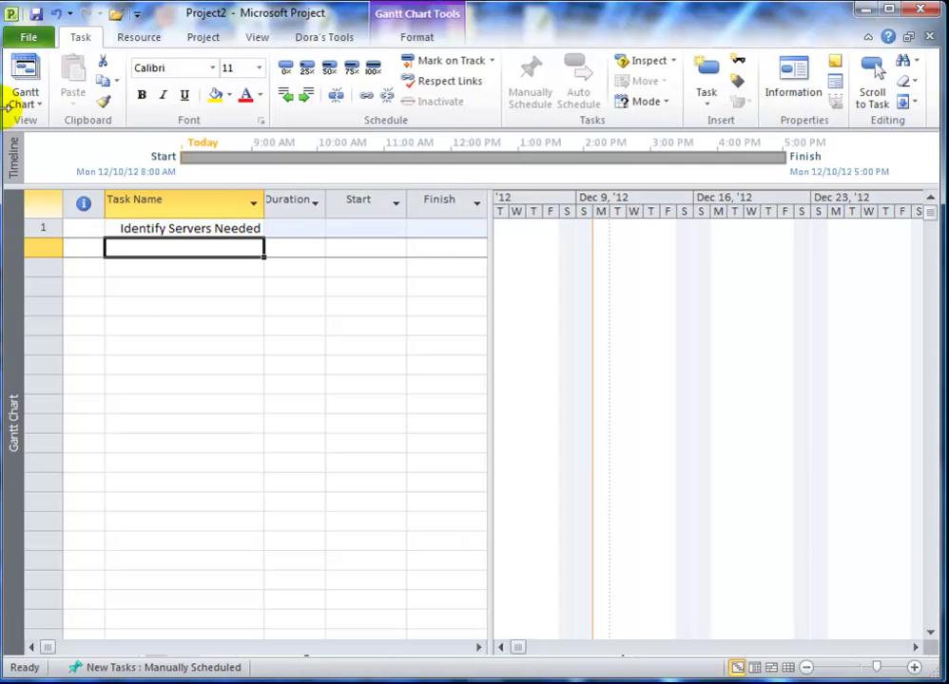
# Insert a Task Mode column before the Task Name column and narrow it to little more than its icon
pyautogui.click(140, 205)
pyautogui.rightClick(141, 207)
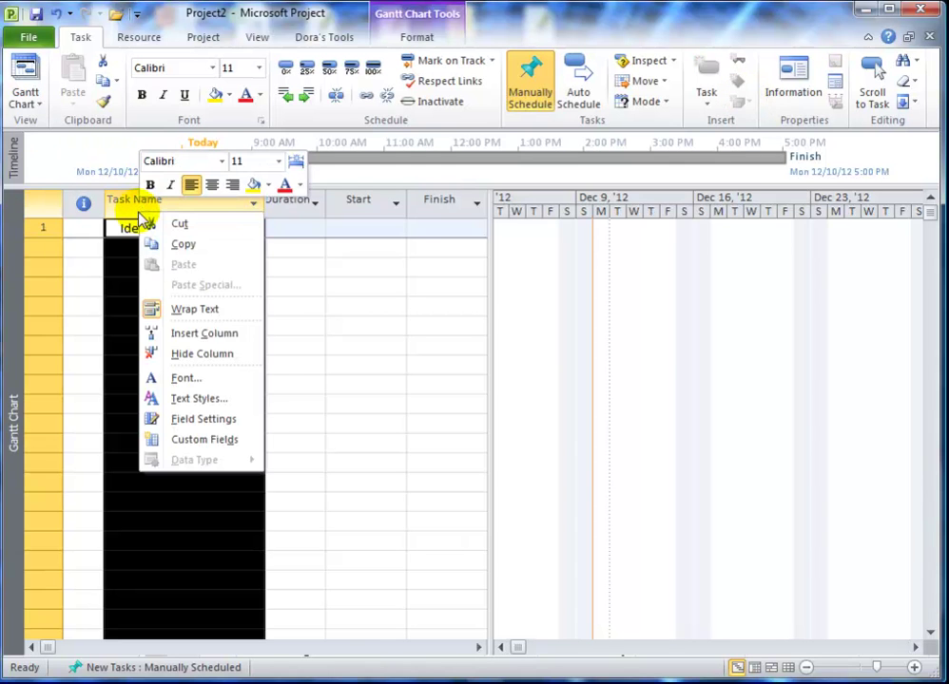
pyautogui.click(204, 333)
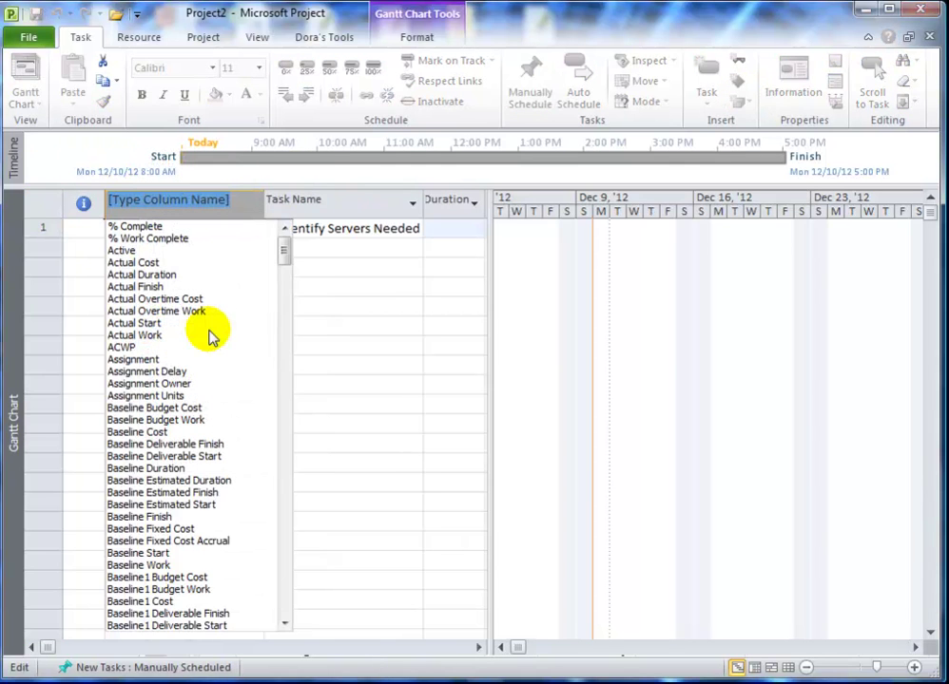
pyautogui.write('e')
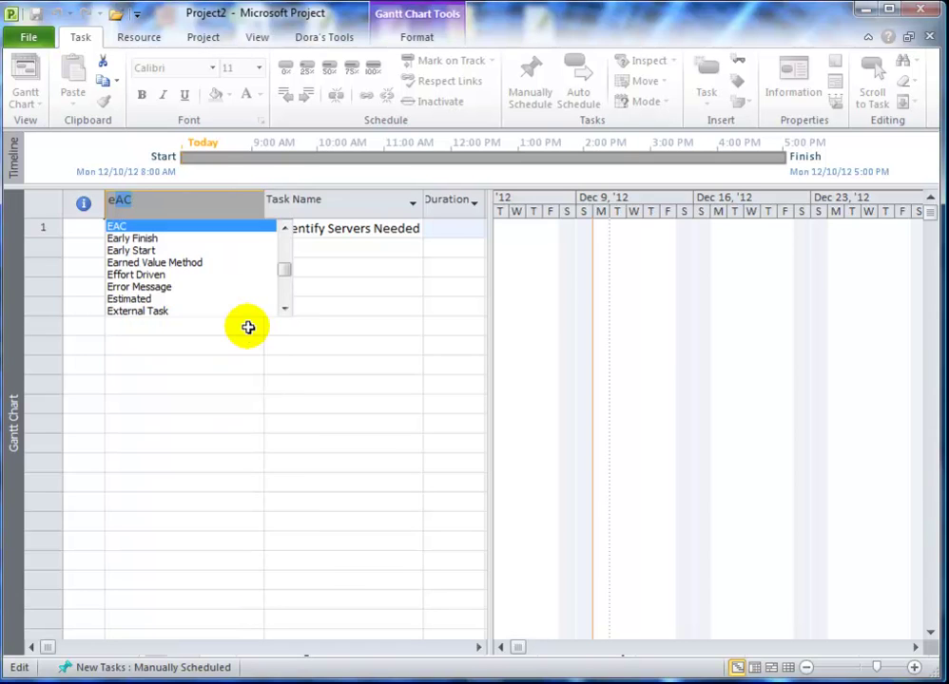
pyautogui.press('BackSpace')
pyautogui.write('t')
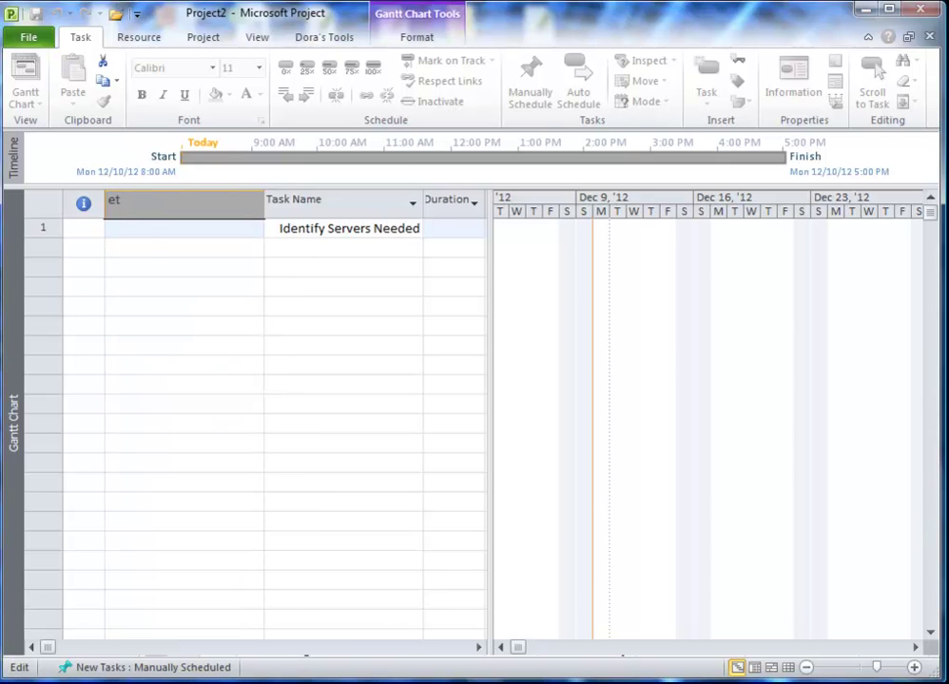
pyautogui.write('task Calendar')
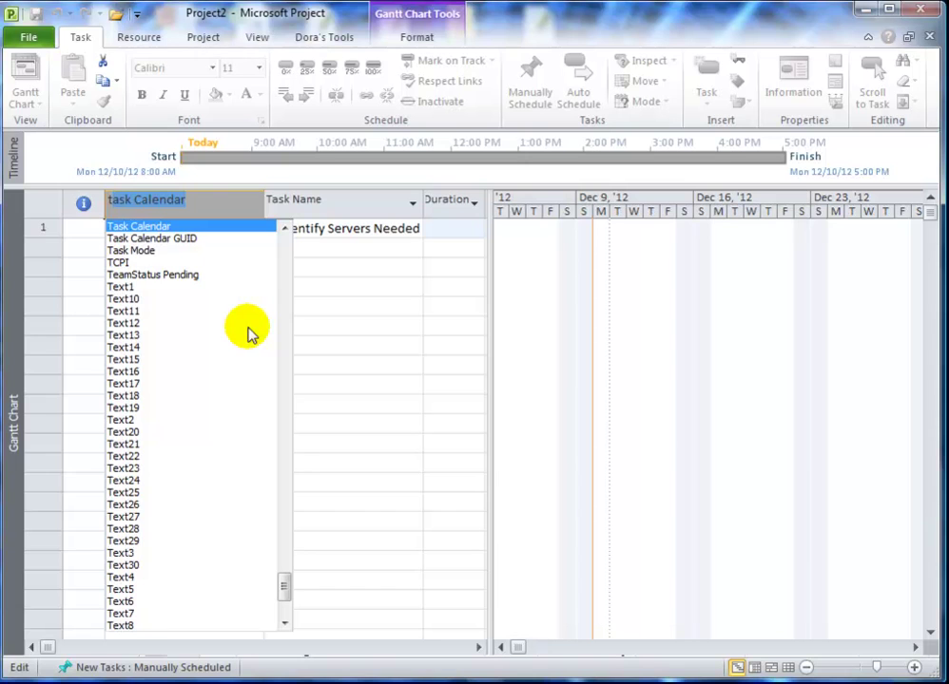
pyautogui.click(130, 250)
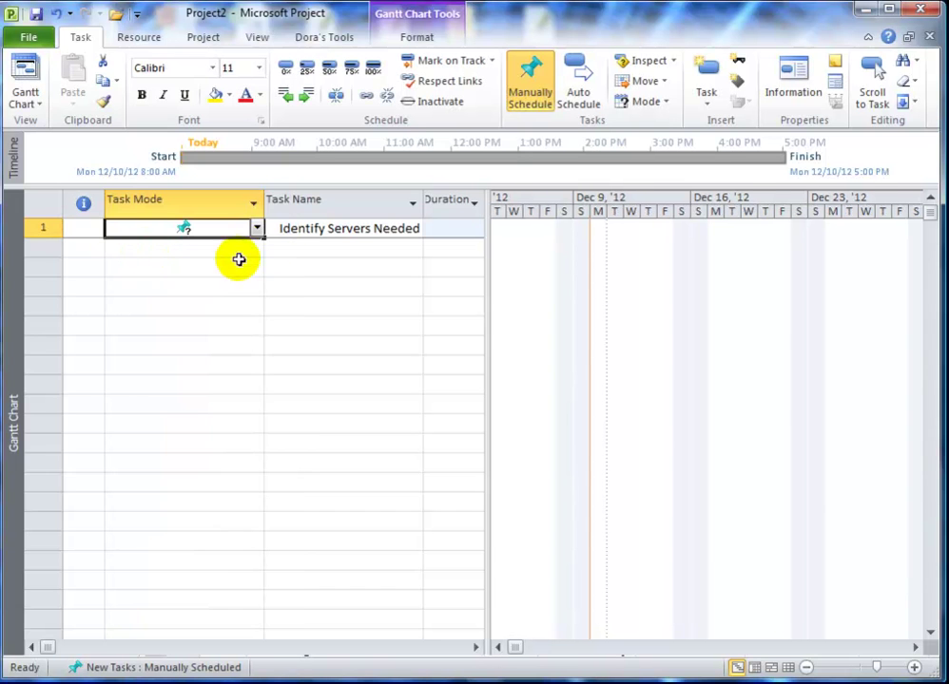
pyautogui.moveTo(262, 206); pyautogui.dragTo(145, 231)
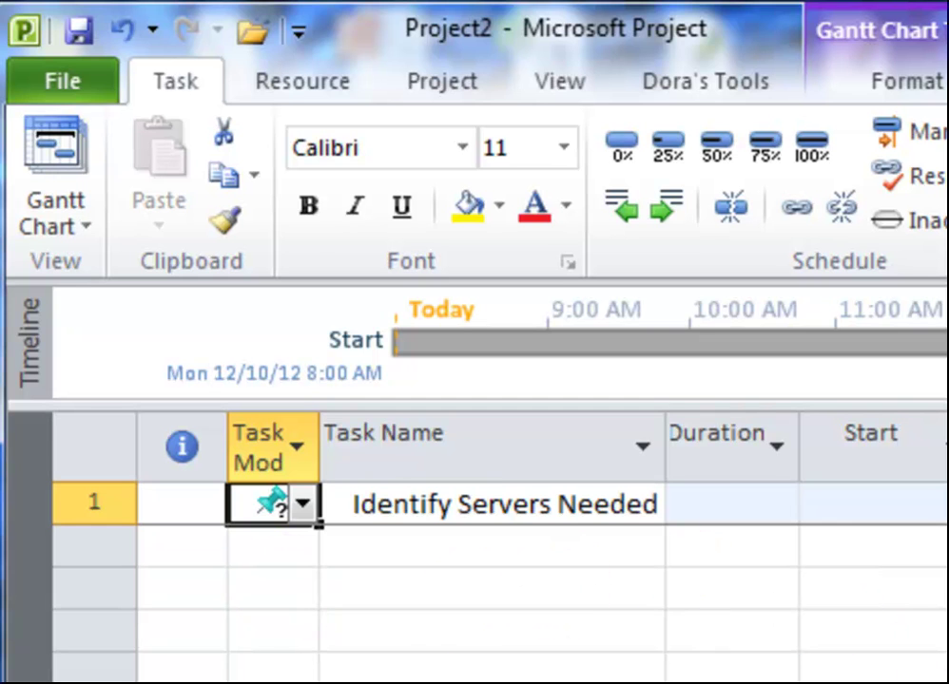
# Set the start date of the Identify Servers Needed task to December 17, 2012, and widen the Start column to fit it
pyautogui.click(923, 504)
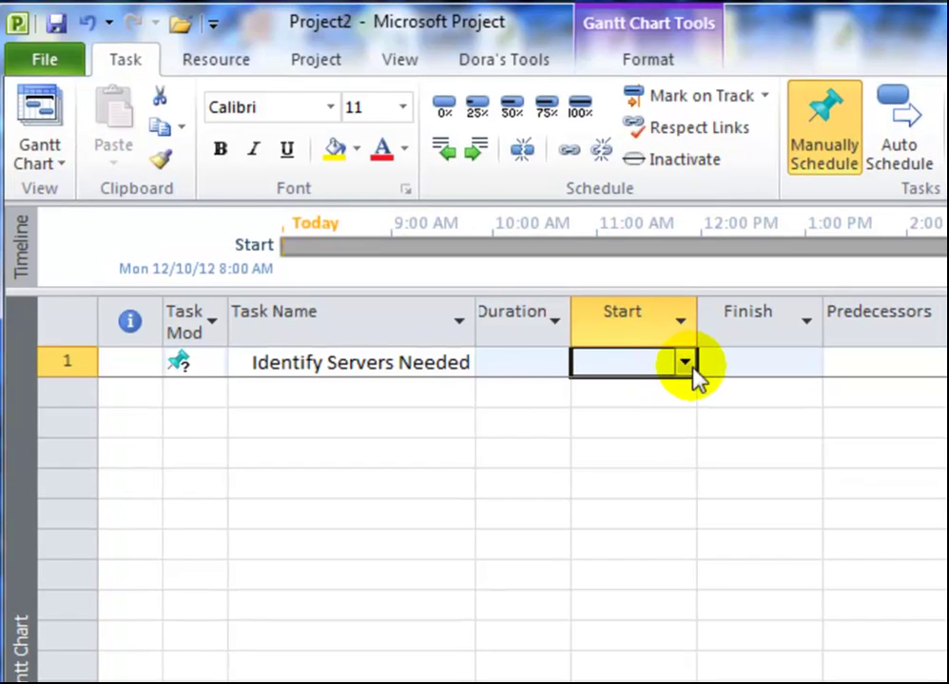
pyautogui.click(685, 364)
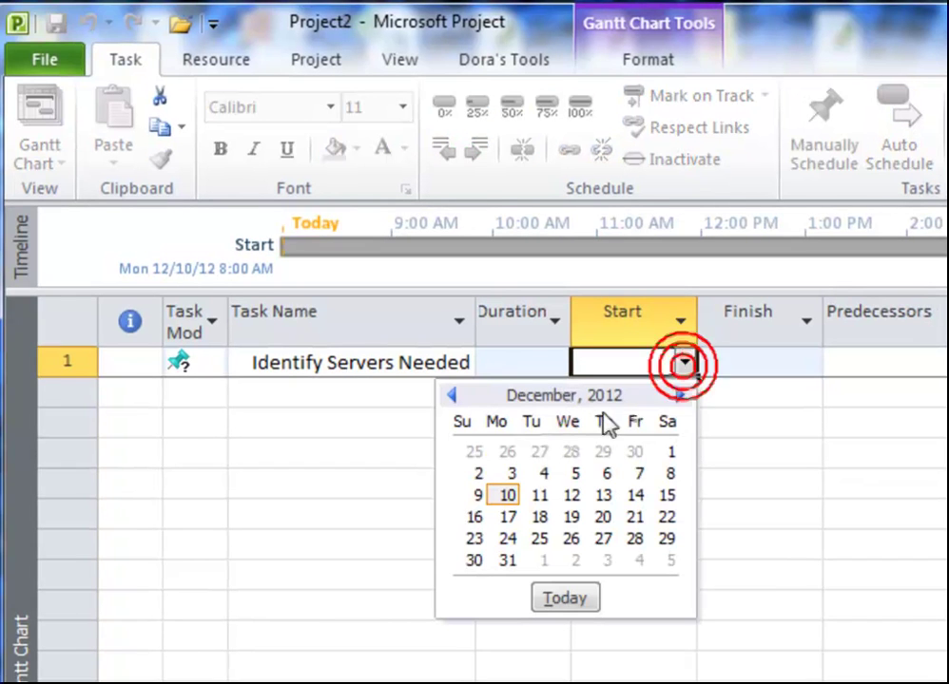
pyautogui.click(508, 518)
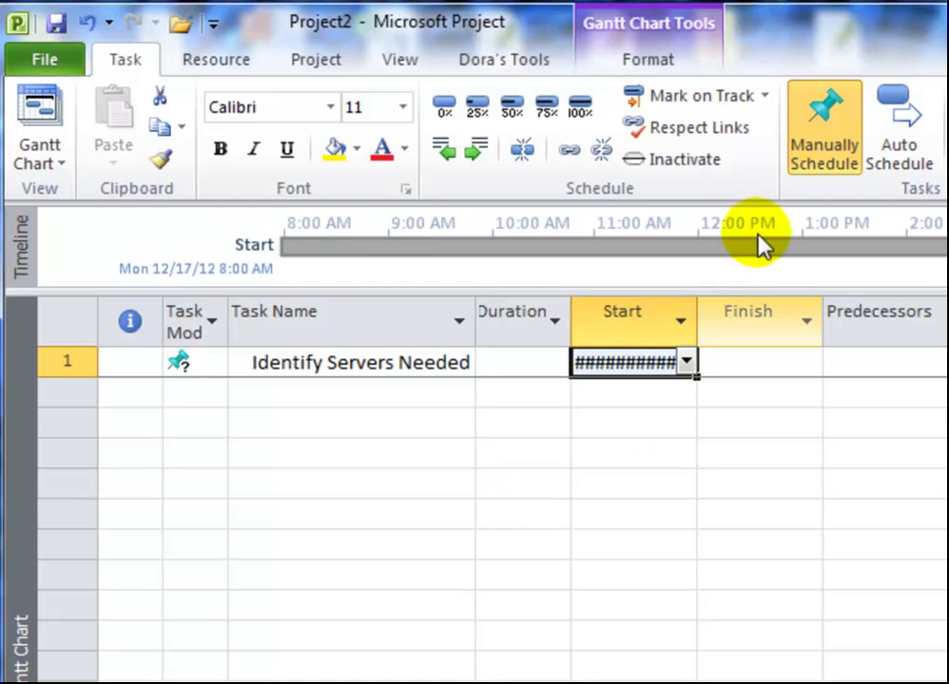
pyautogui.doubleClick(698, 311)
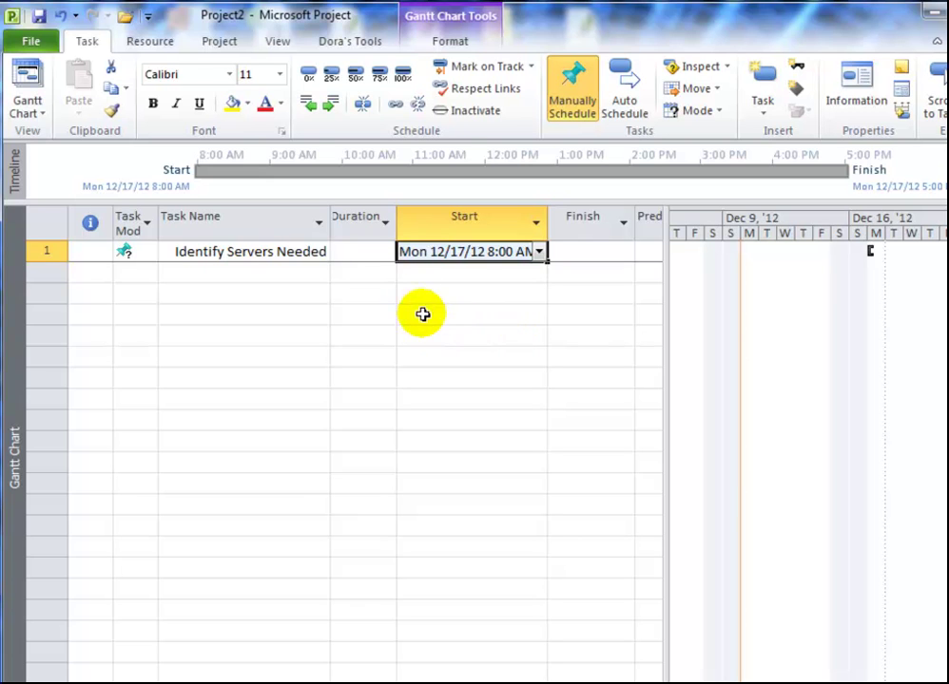
# Widen the Duration column and enter a text duration for Identify Servers Needed, noting the wait for a colleague to provide server details
pyautogui.moveTo(397, 219); pyautogui.dragTo(445, 226)
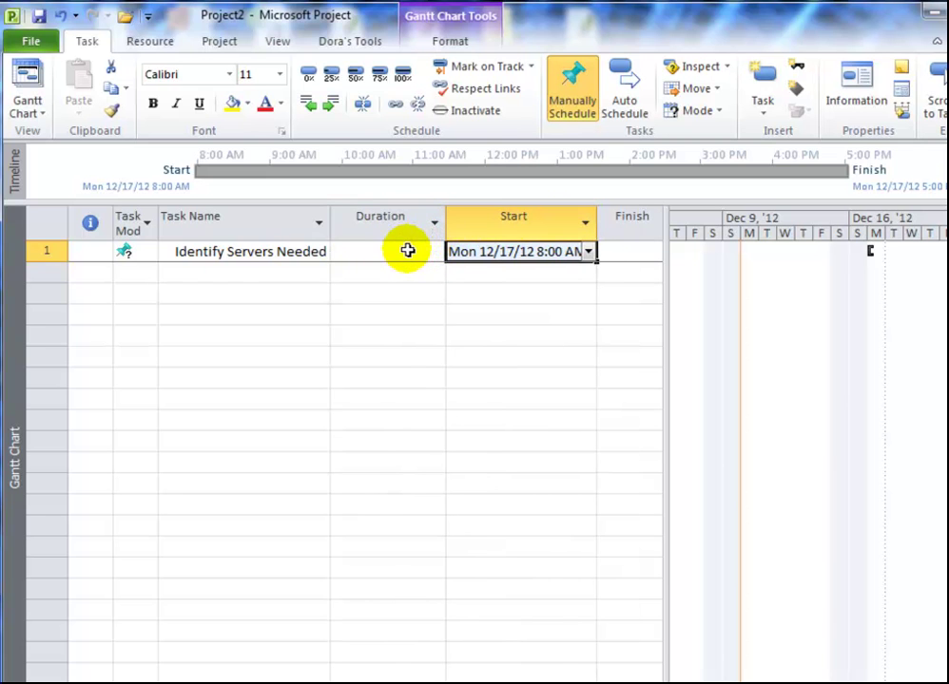
pyautogui.click(407, 250)
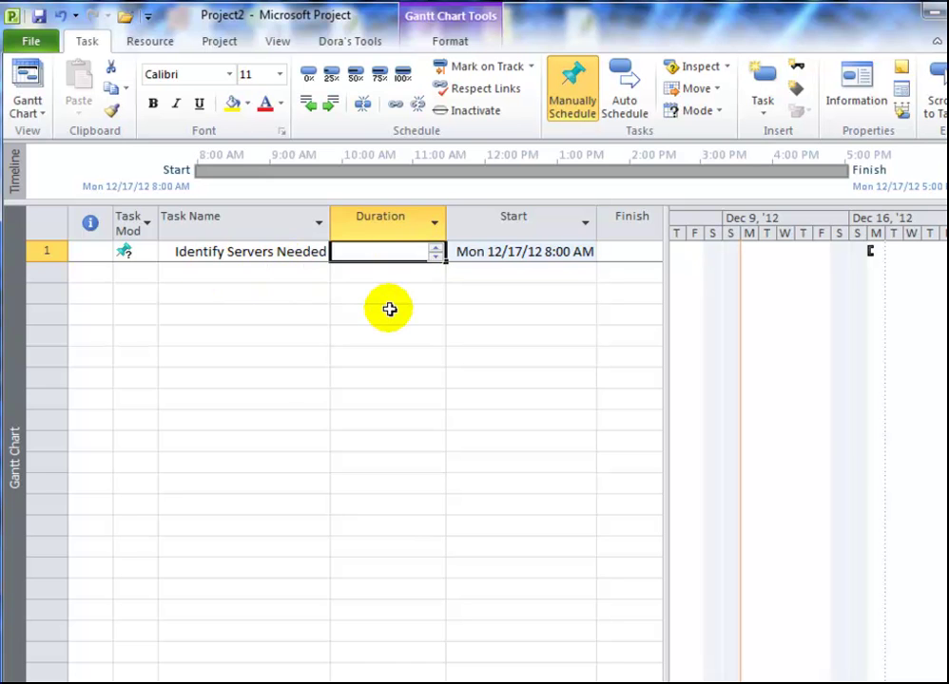
pyautogui.write('Wai')
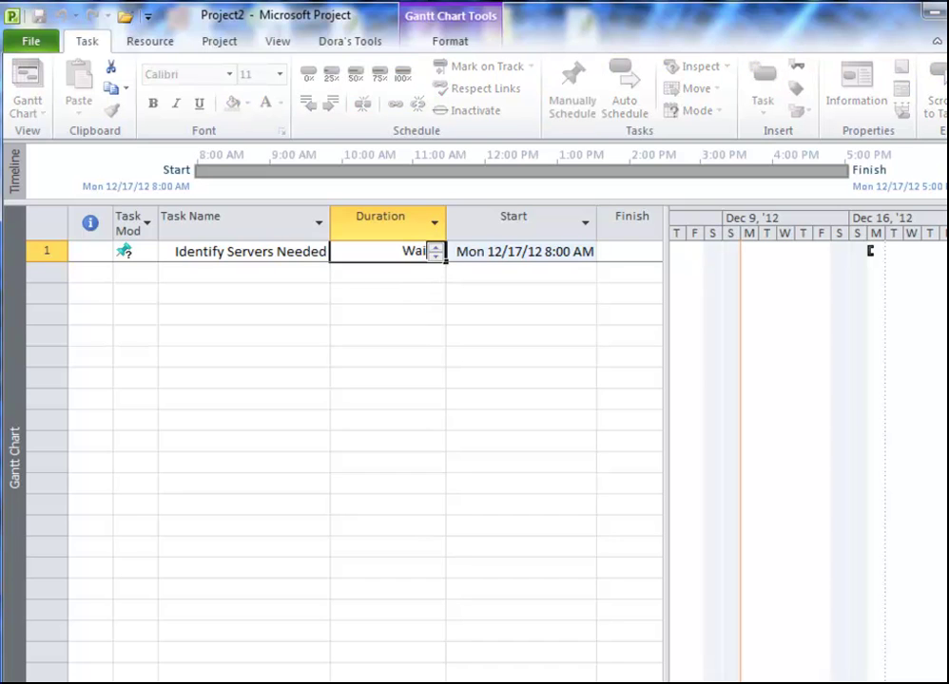
pyautogui.write('ting for S')
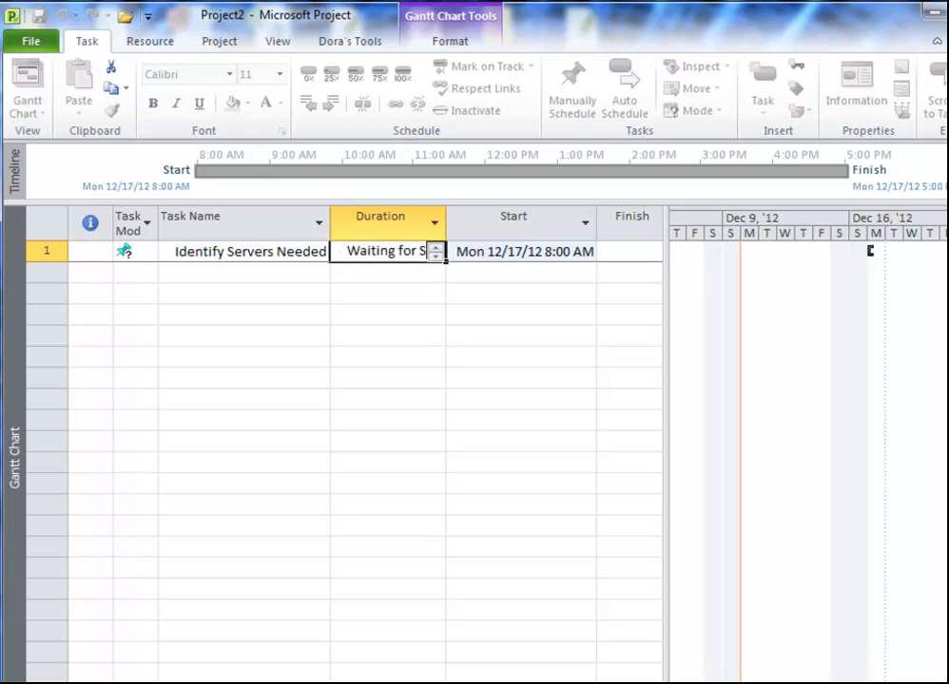
pyautogui.write('andra')
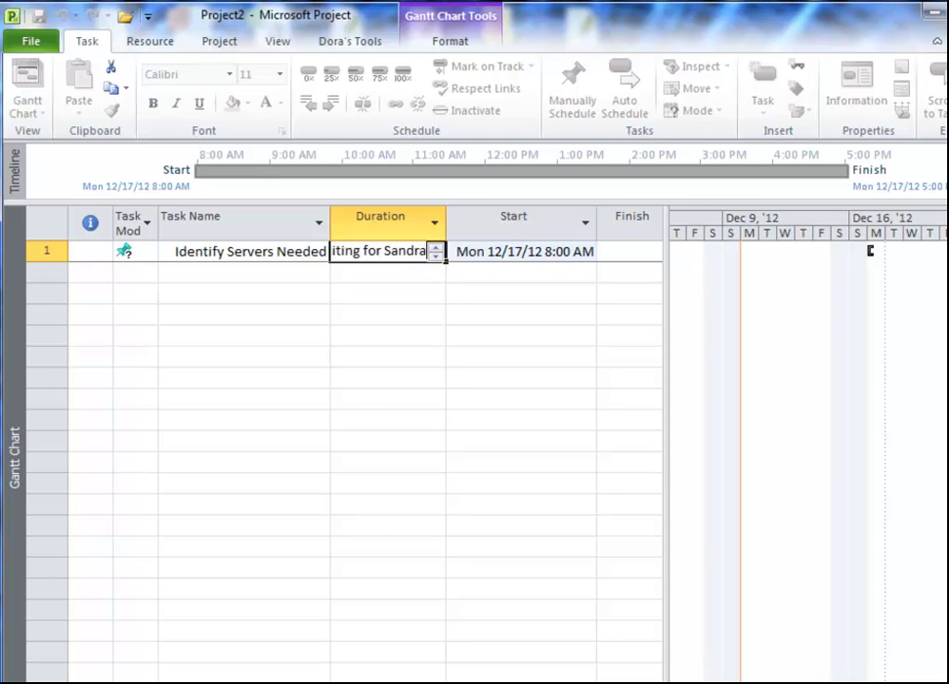
pyautogui.write(' to prpovide')
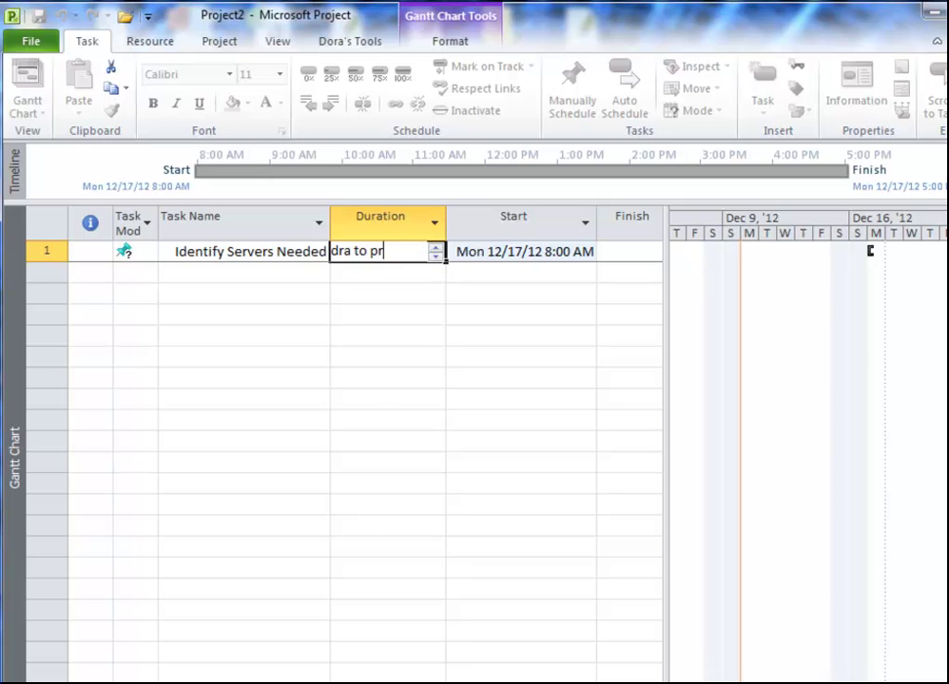
pyautogui.write('erver')
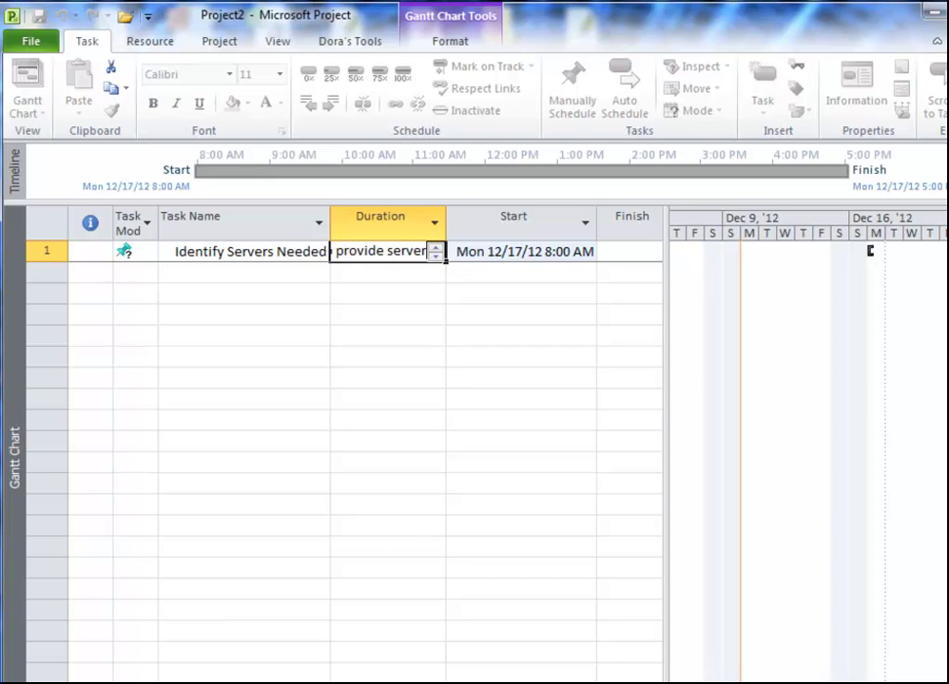
pyautogui.write(' detail')
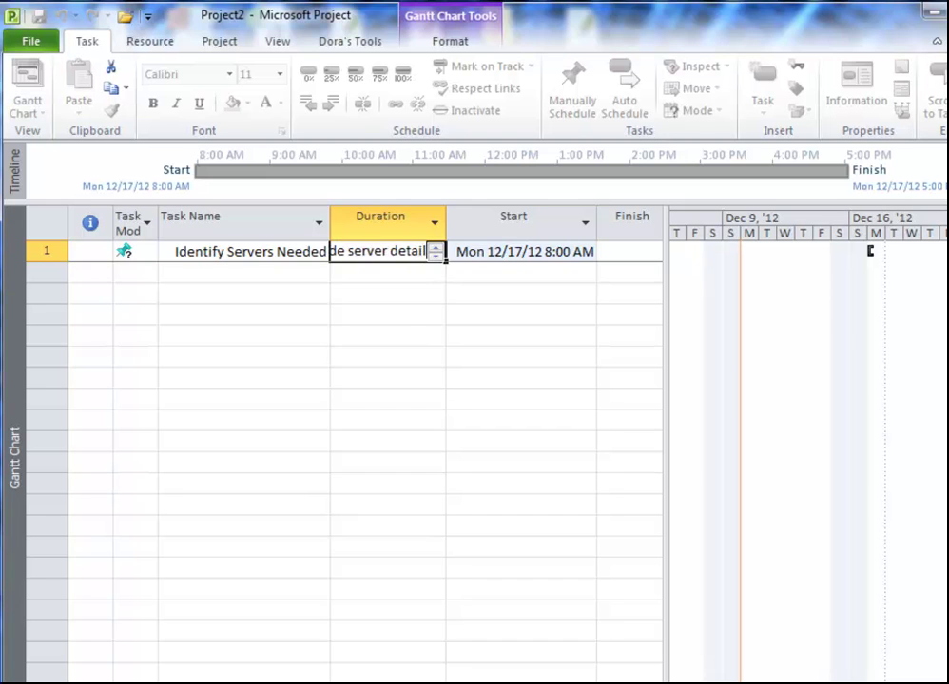
pyautogui.press('Return')
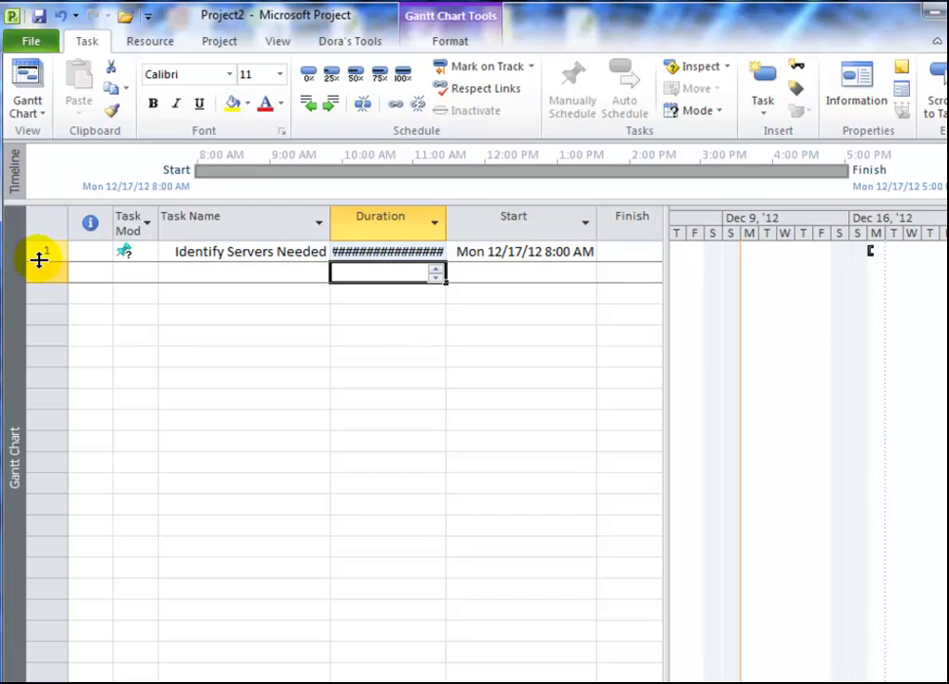
# Increase the Identify Servers Needed row height and adjust the Duration column width so the waiting note wraps onto several lines
pyautogui.moveTo(38, 259); pyautogui.dragTo(30, 292)
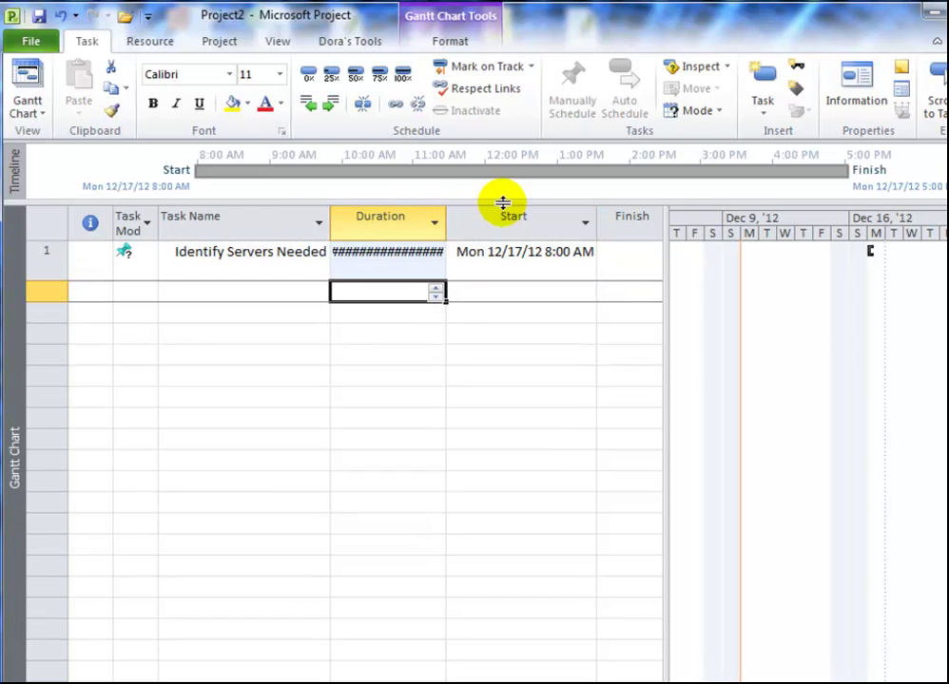
pyautogui.doubleClick(445, 222)
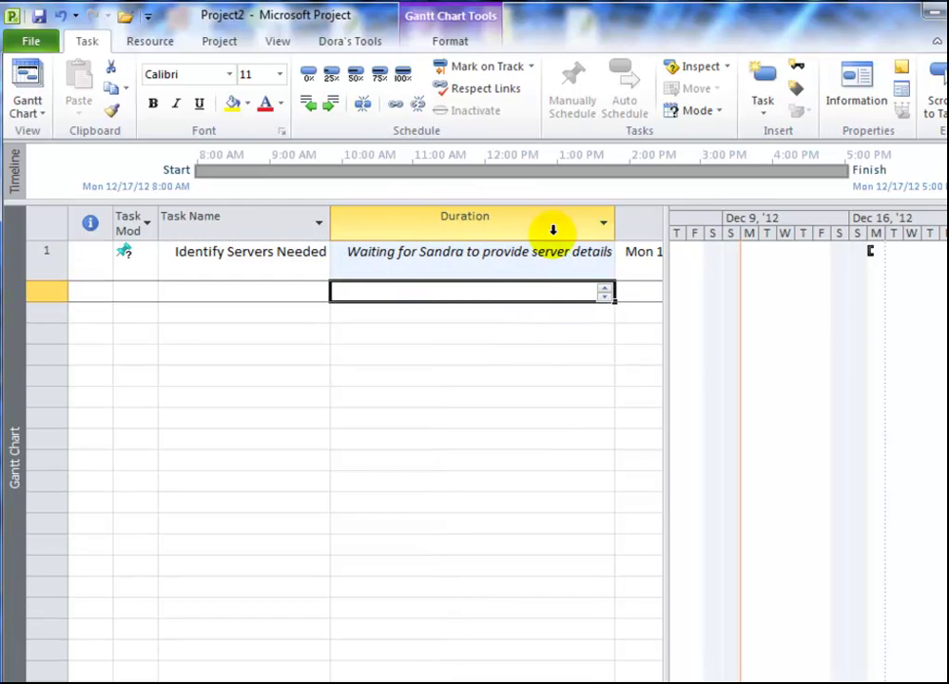
pyautogui.moveTo(667, 254); pyautogui.dragTo(804, 262)
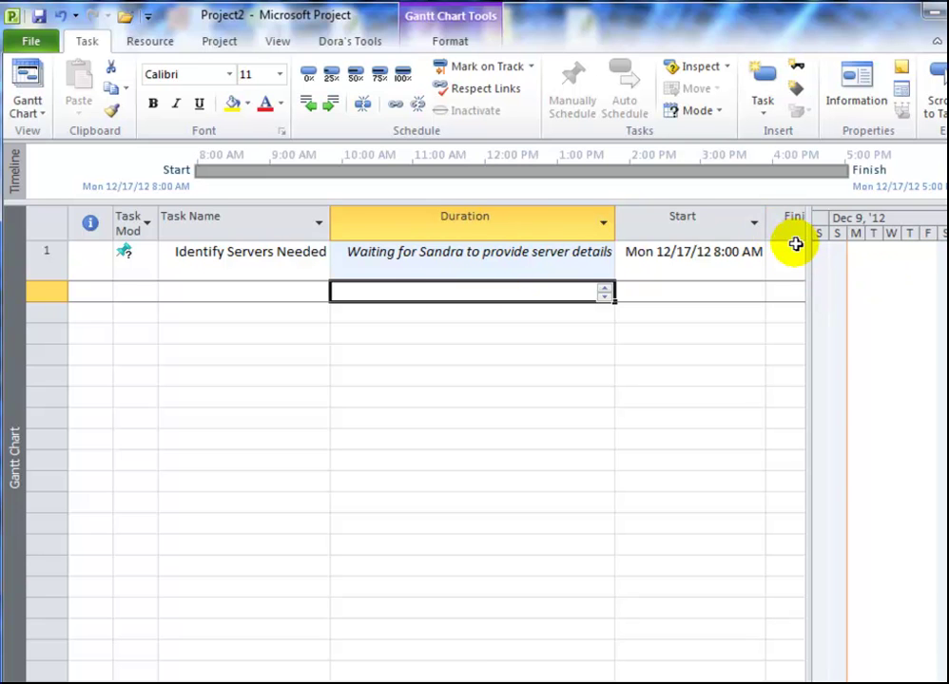
pyautogui.moveTo(805, 246); pyautogui.dragTo(858, 251)
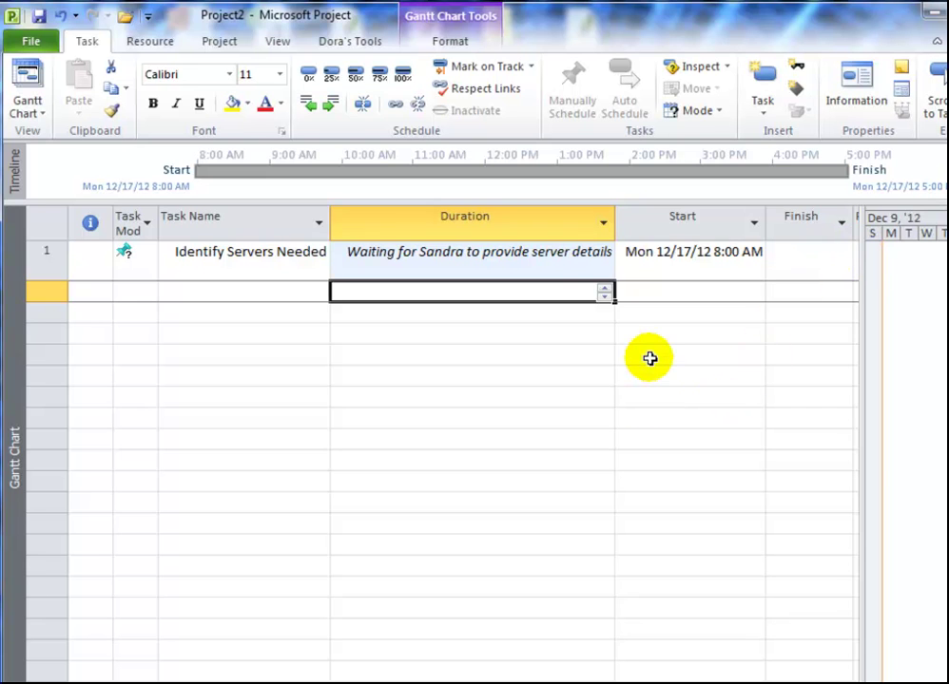
pyautogui.click(473, 264)
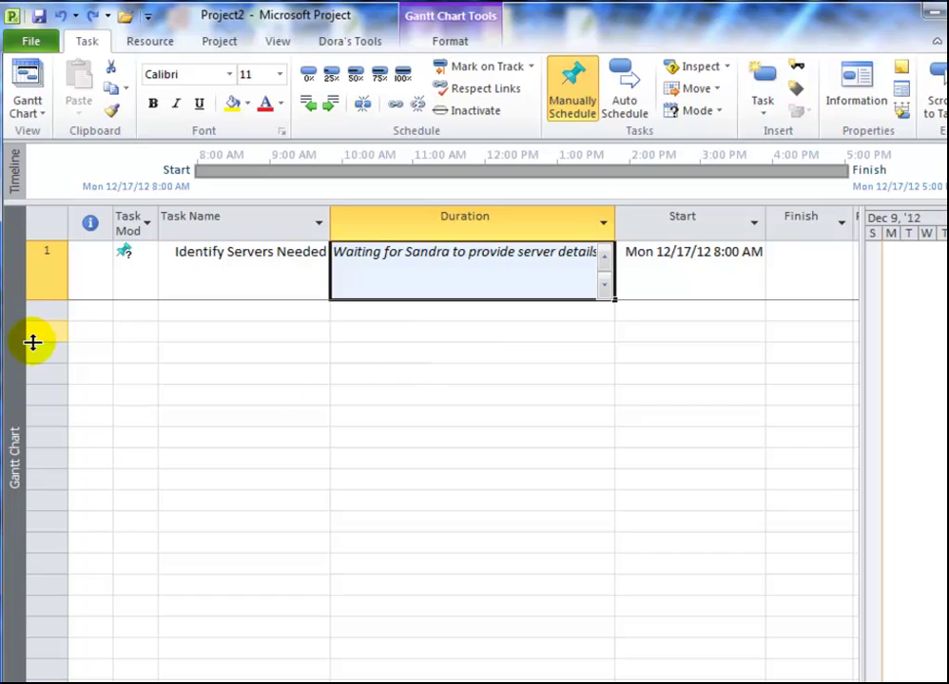
pyautogui.moveTo(59, 298); pyautogui.dragTo(56, 318)
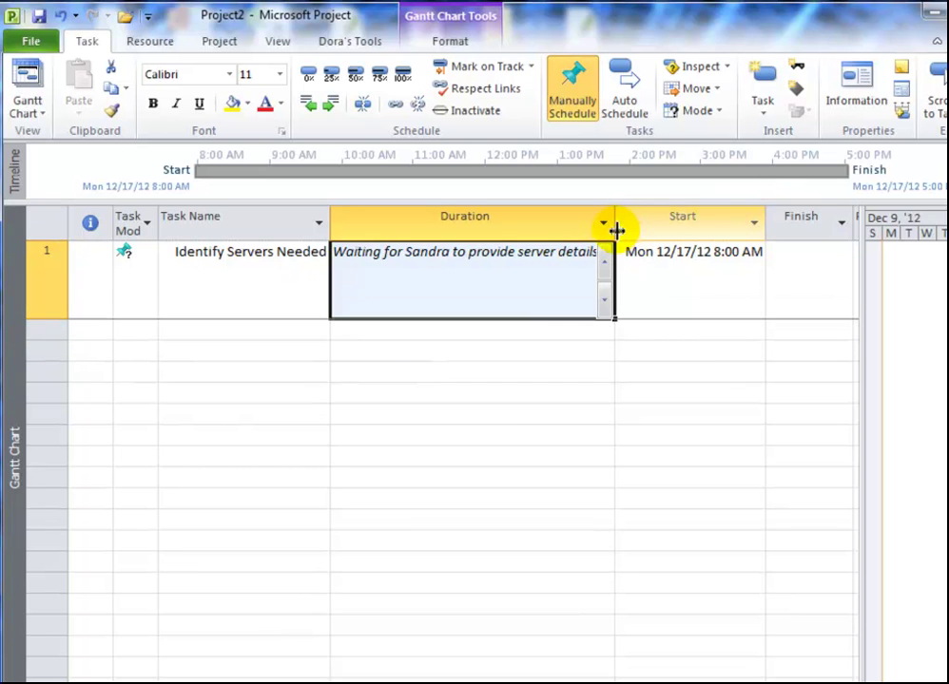
pyautogui.moveTo(615, 233); pyautogui.dragTo(453, 237)
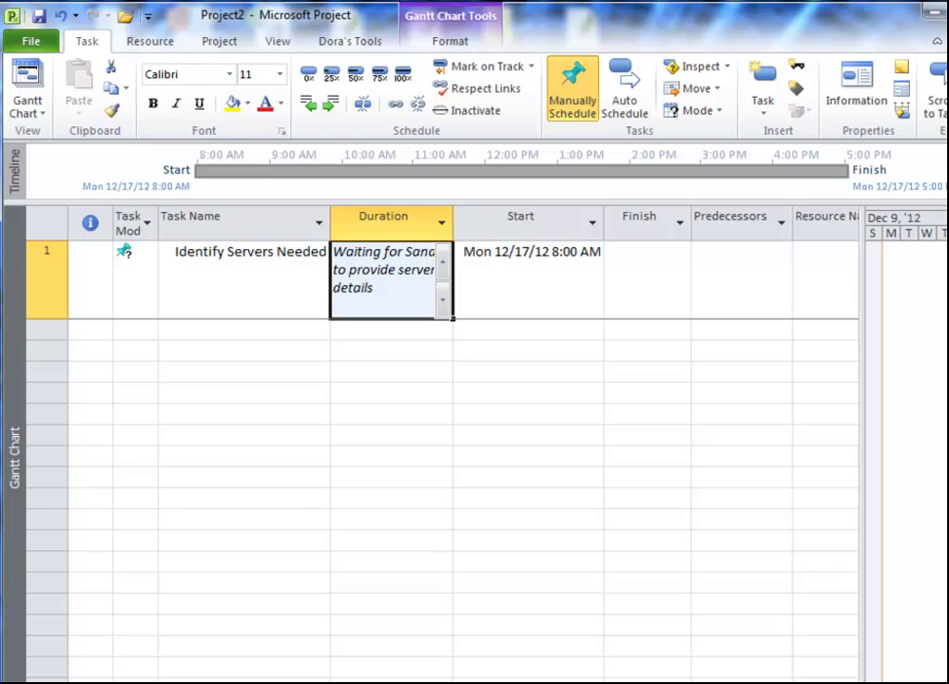
# Replace the text duration of the Identify Servers Needed task with 2 wks
pyautogui.write('2')
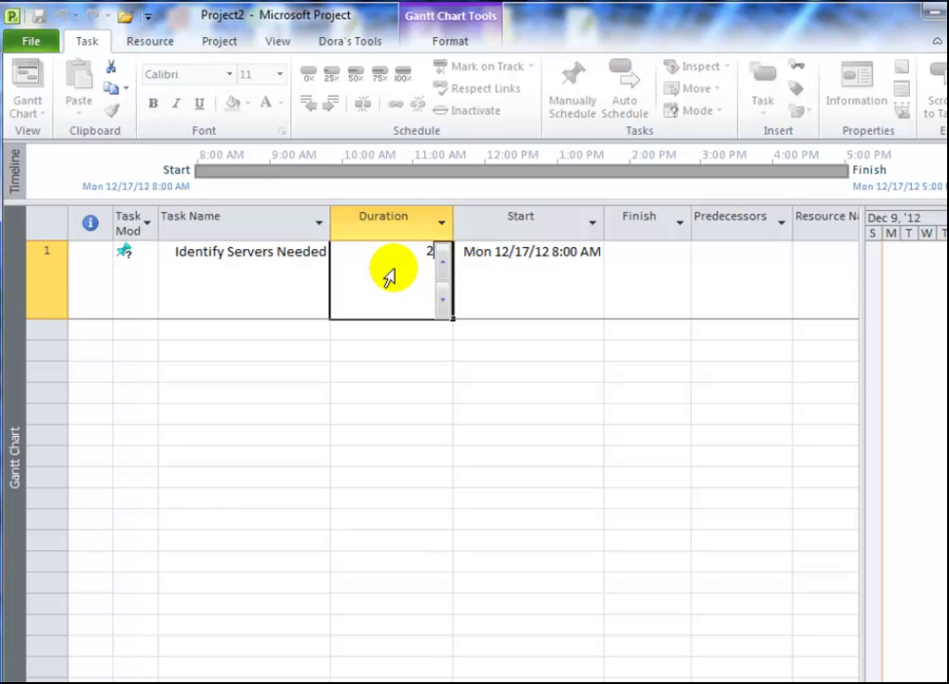
pyautogui.write(' wks')
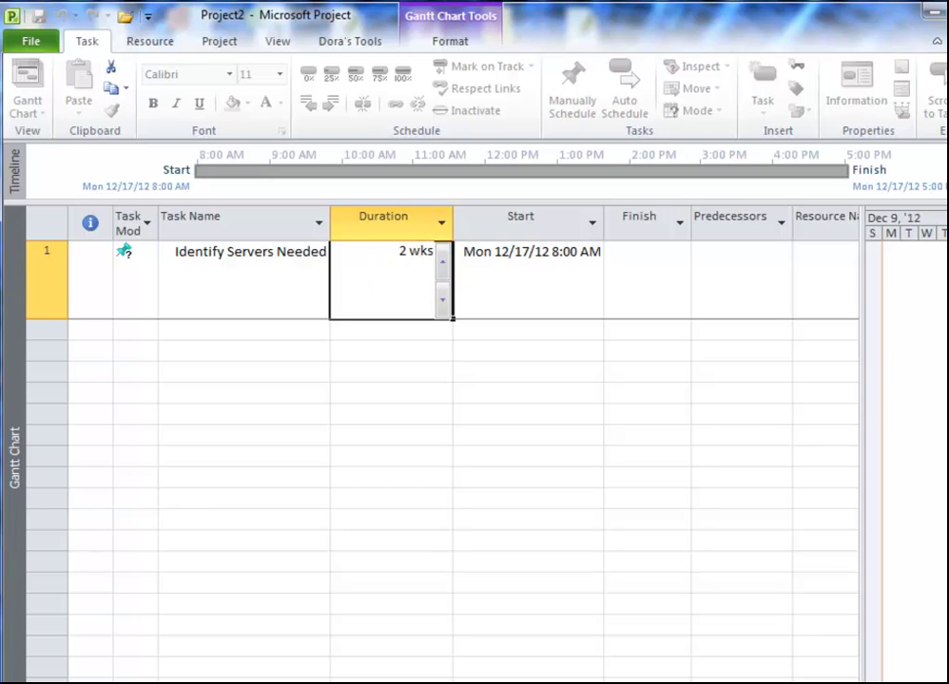
pyautogui.press('Return')
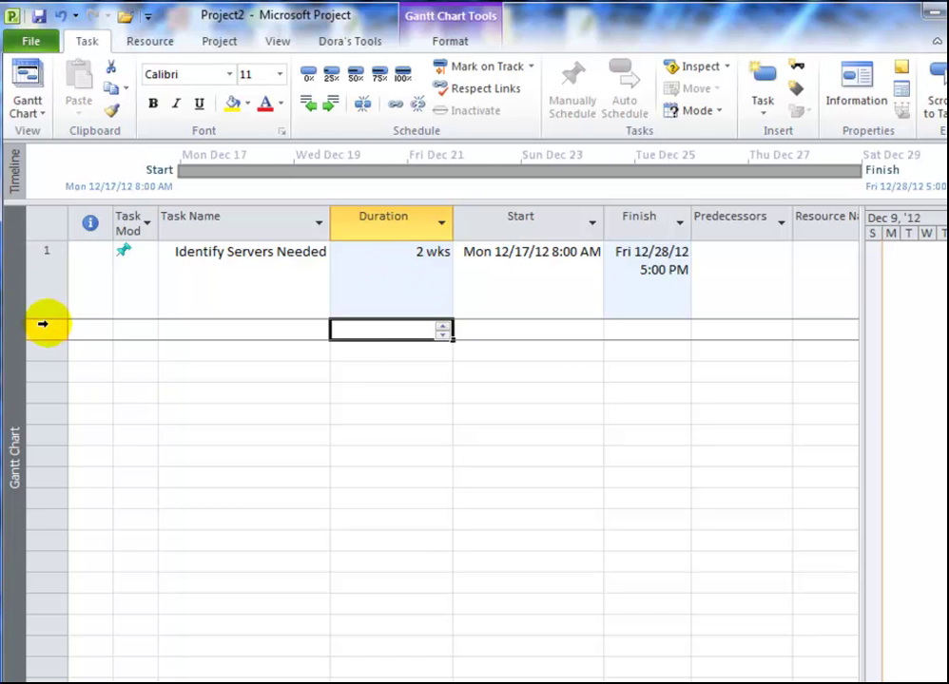
# Reduce the Identify Servers Needed row to two text lines and narrow the Duration and Start columns to fit
pyautogui.moveTo(50, 320); pyautogui.dragTo(50, 283)
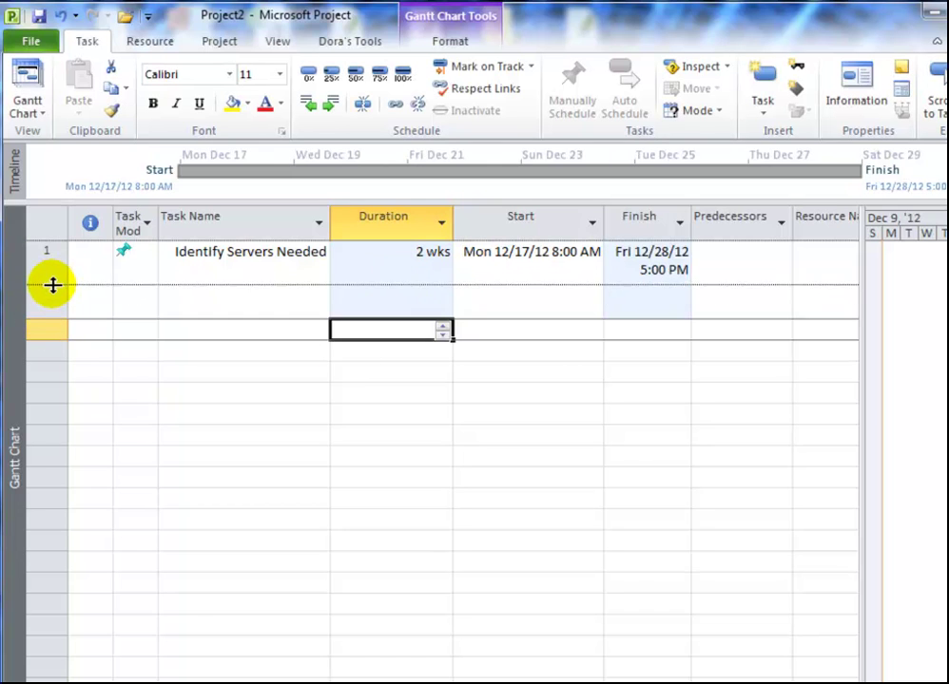
pyautogui.moveTo(453, 220); pyautogui.dragTo(396, 228)
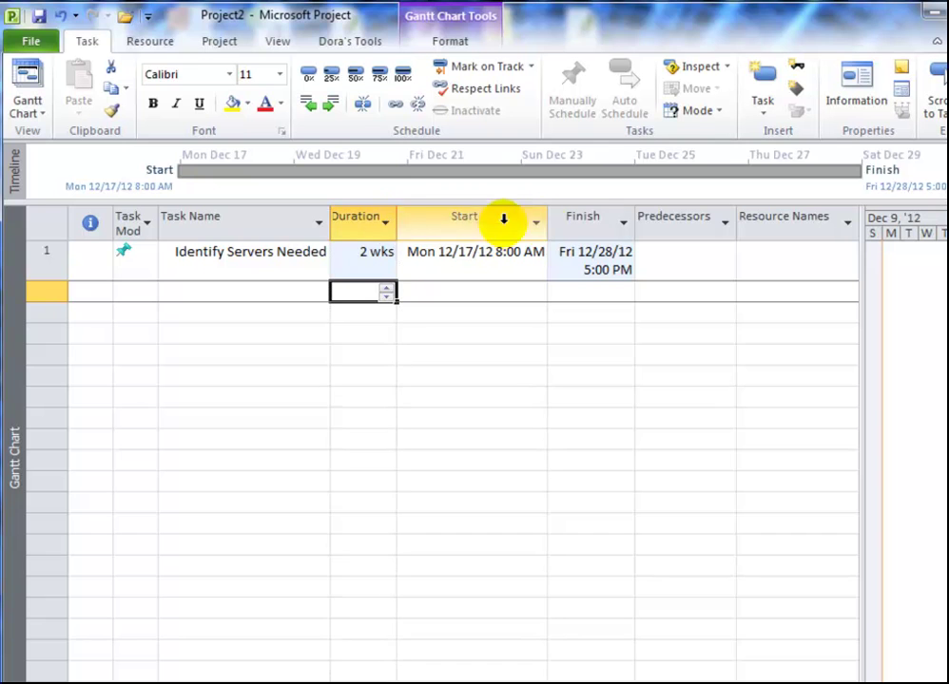
pyautogui.moveTo(549, 221); pyautogui.dragTo(492, 228)
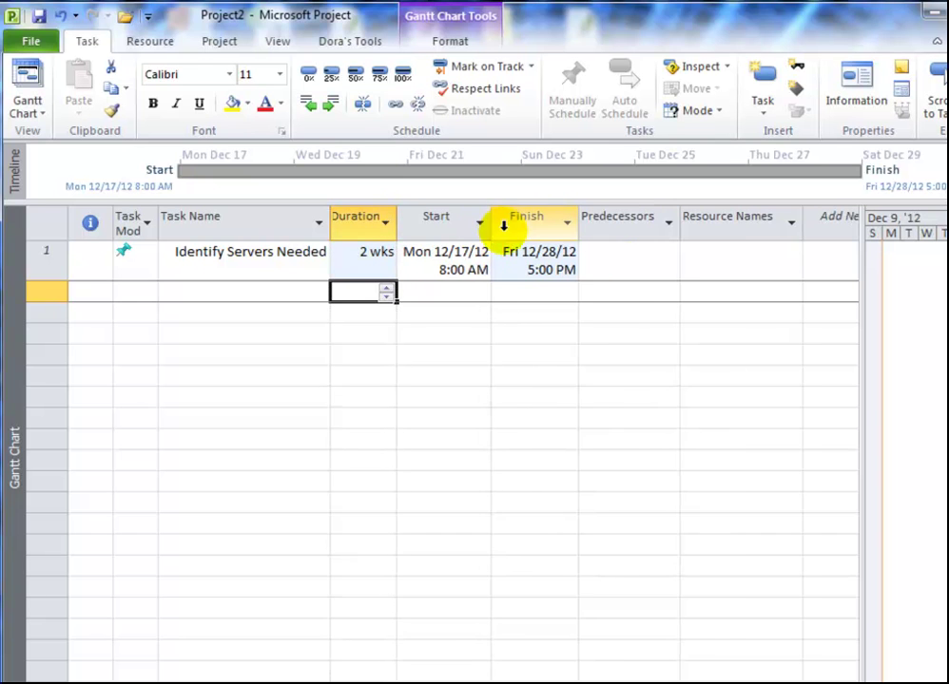
pyautogui.click(623, 254)
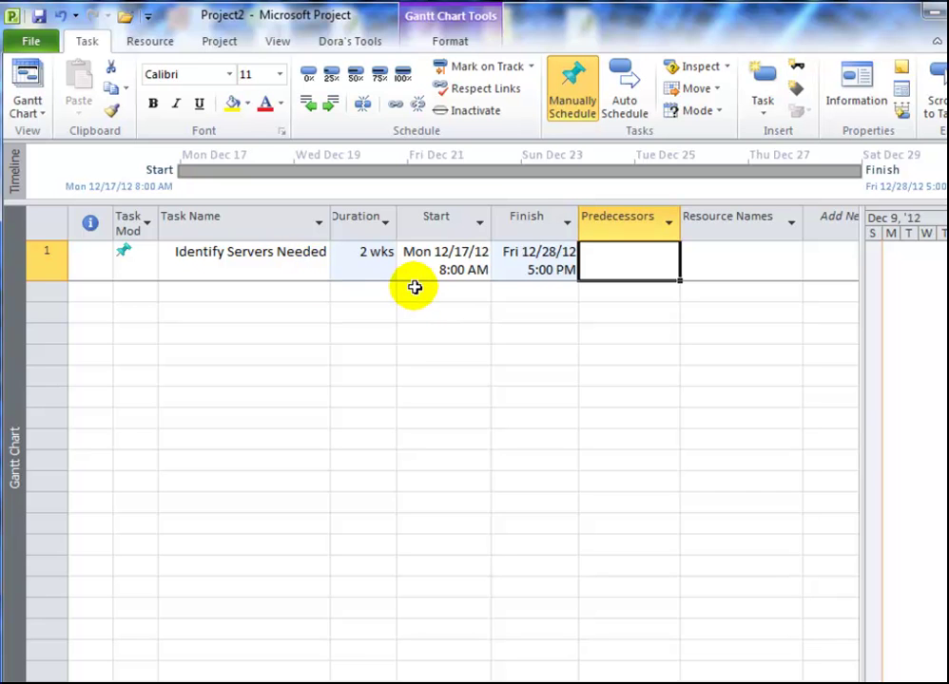
# Enlarge the Gantt chart area and examine the Identify Servers Needed bar against its start, duration and finish values
pyautogui.moveTo(860, 269); pyautogui.dragTo(656, 300)
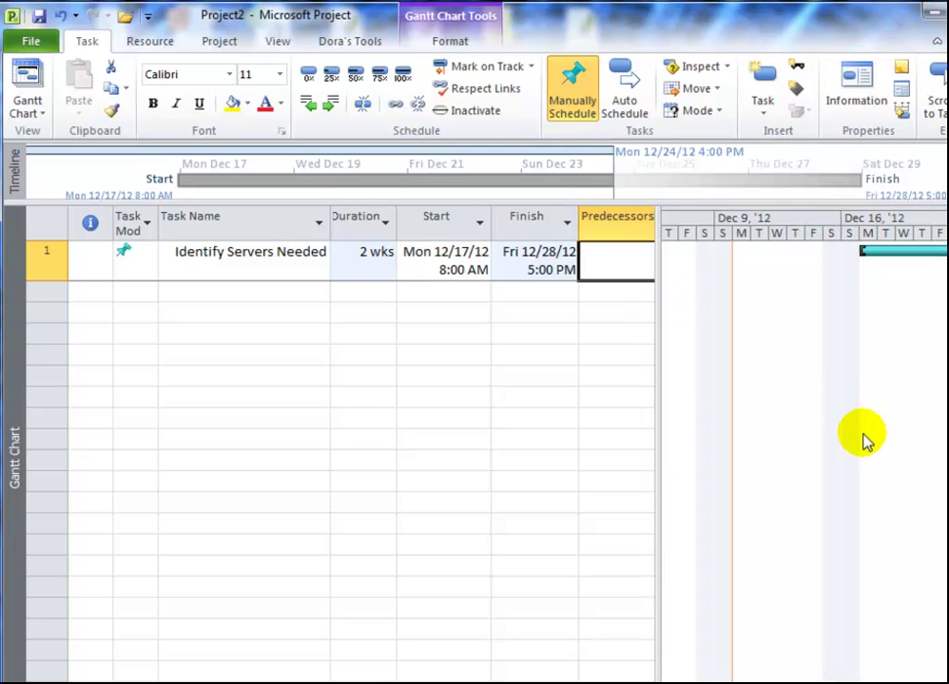
pyautogui.hscroll(5, 803, 456)
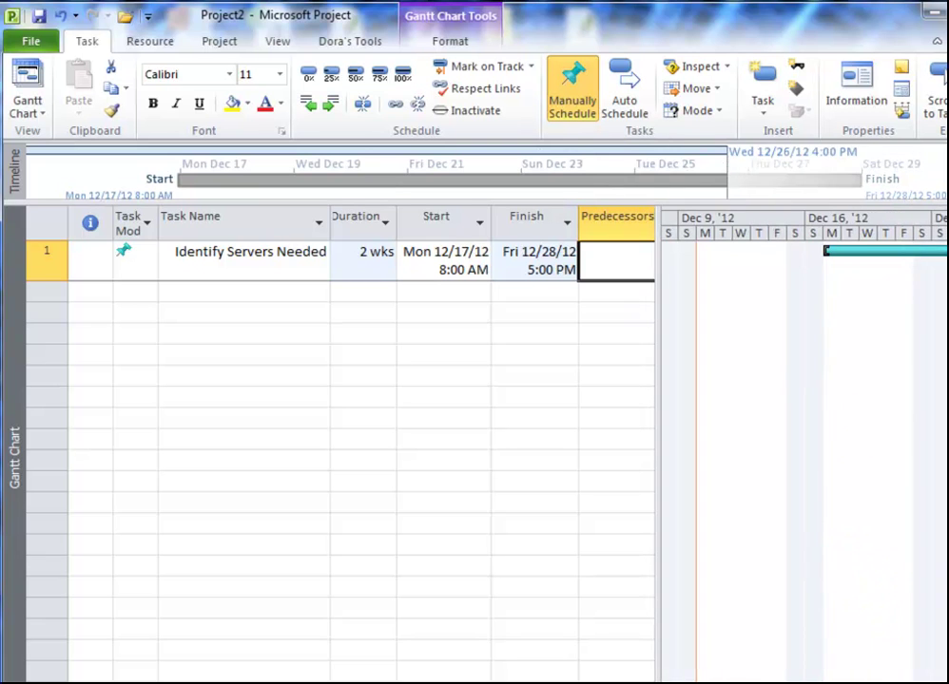
pyautogui.hscroll(3, 803, 456)
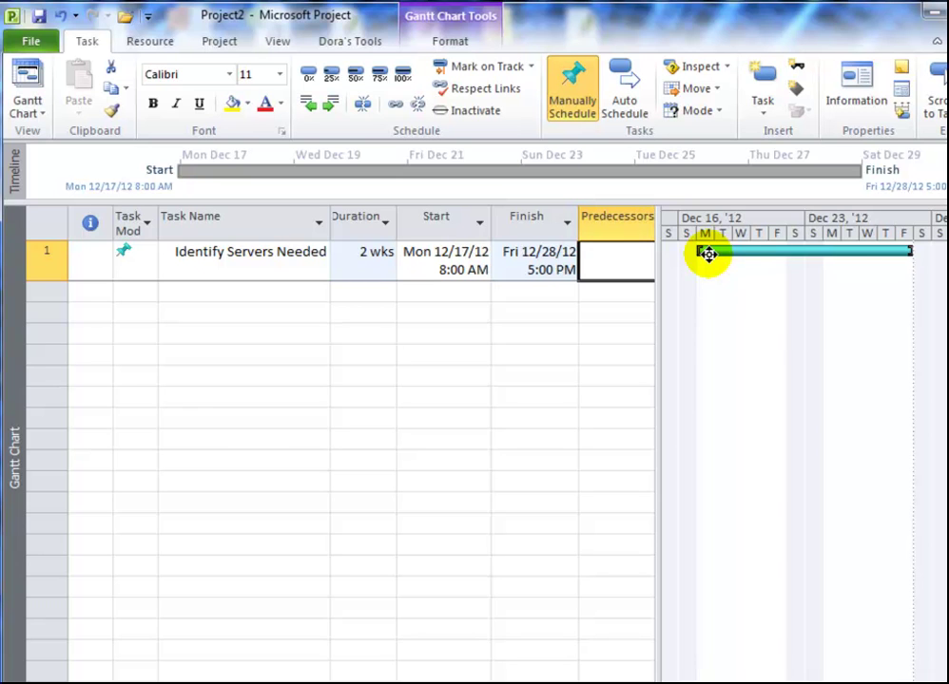
pyautogui.click(447, 271)
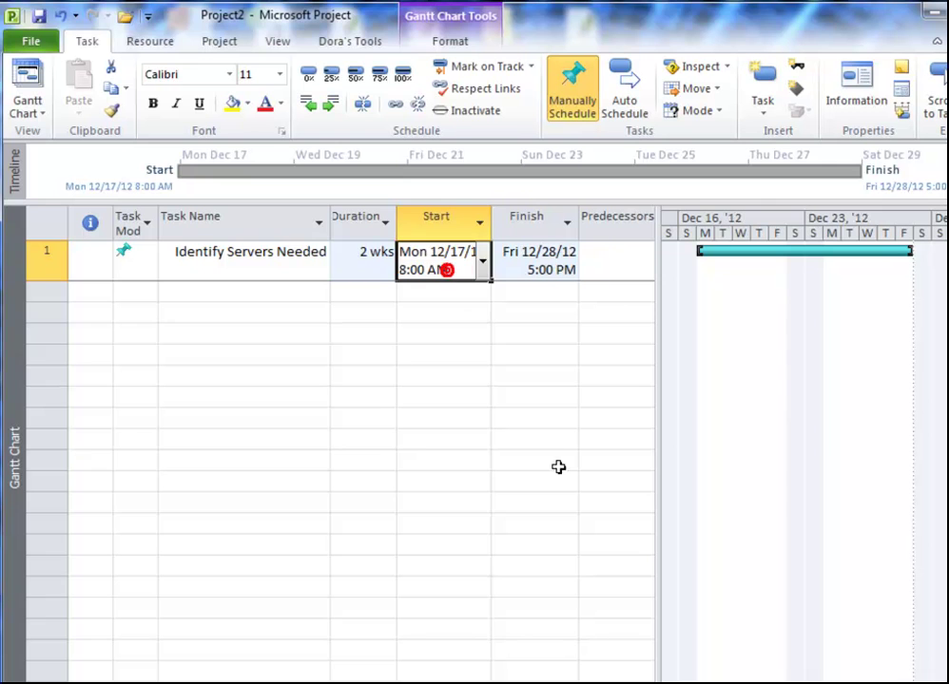
pyautogui.click(366, 271)
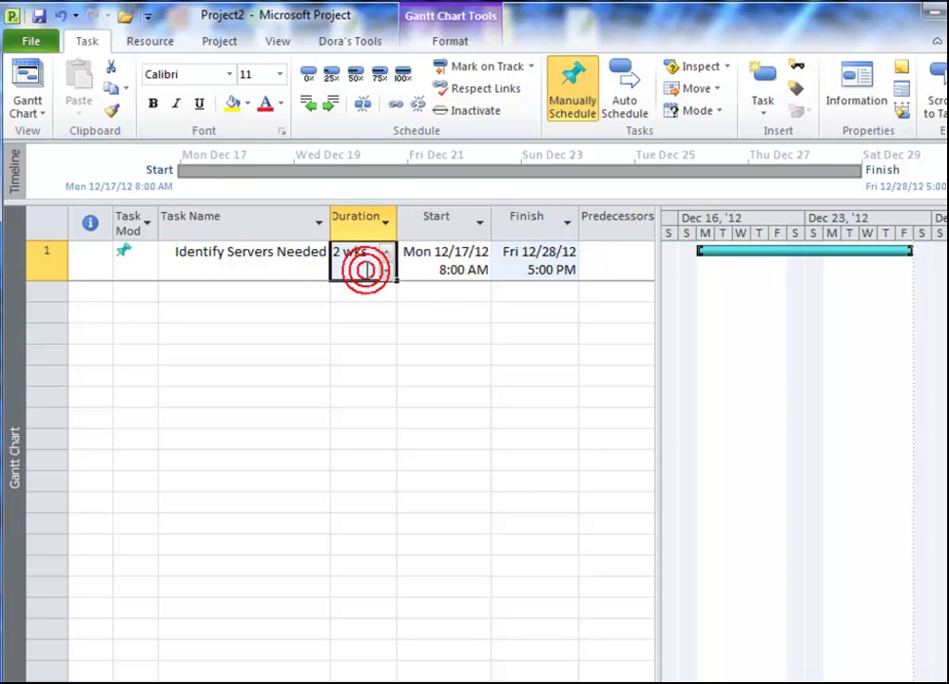
pyautogui.click(524, 270)
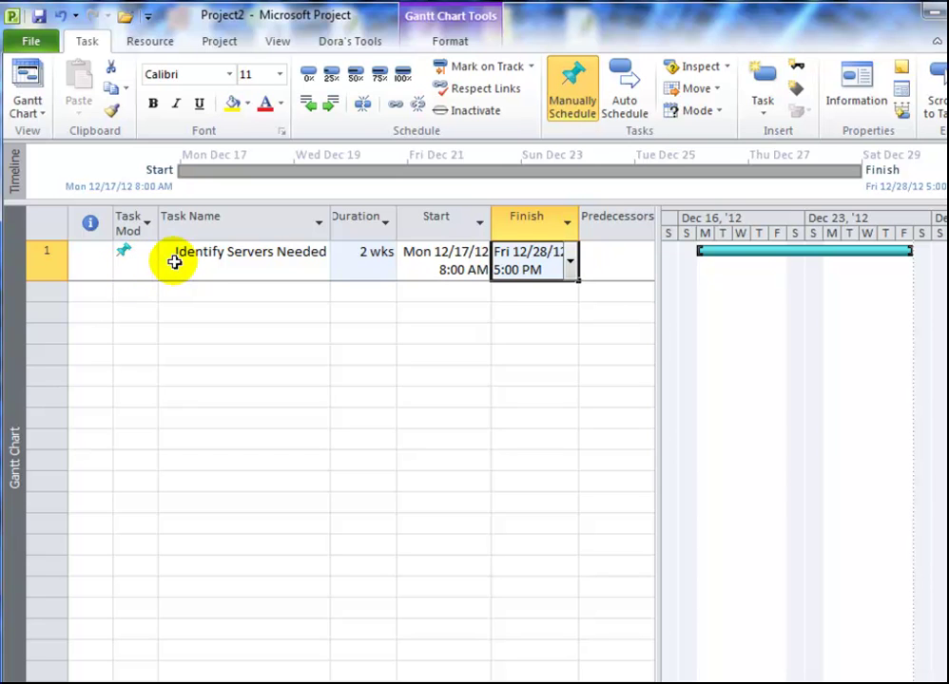
# Add a second task named "Choose software" with a duration of 1 wk, and enlarge the Gantt chart area slightly
pyautogui.click(190, 290)
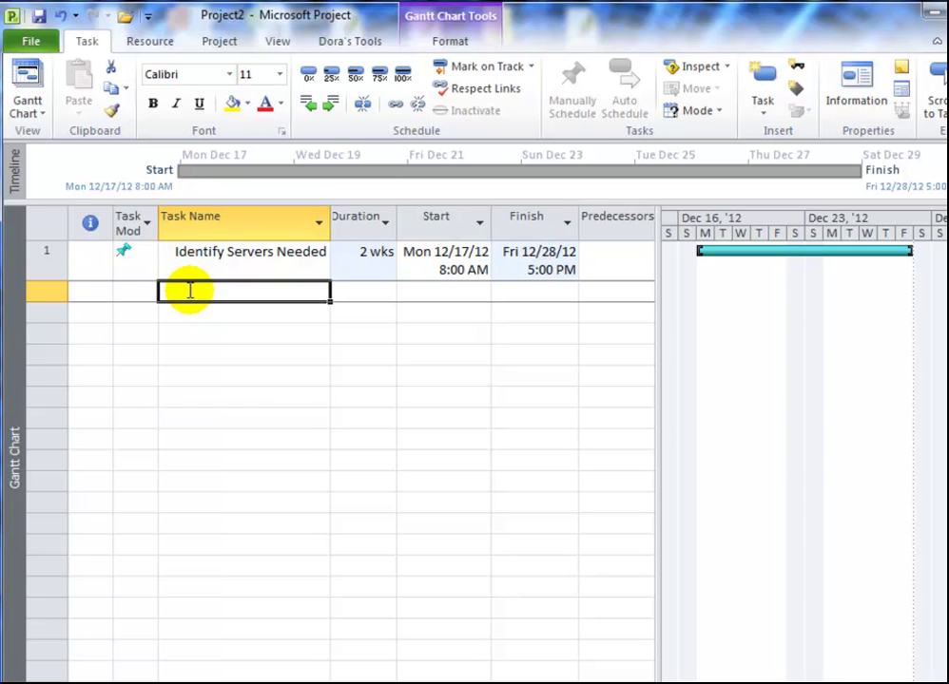
pyautogui.write('Choose software')
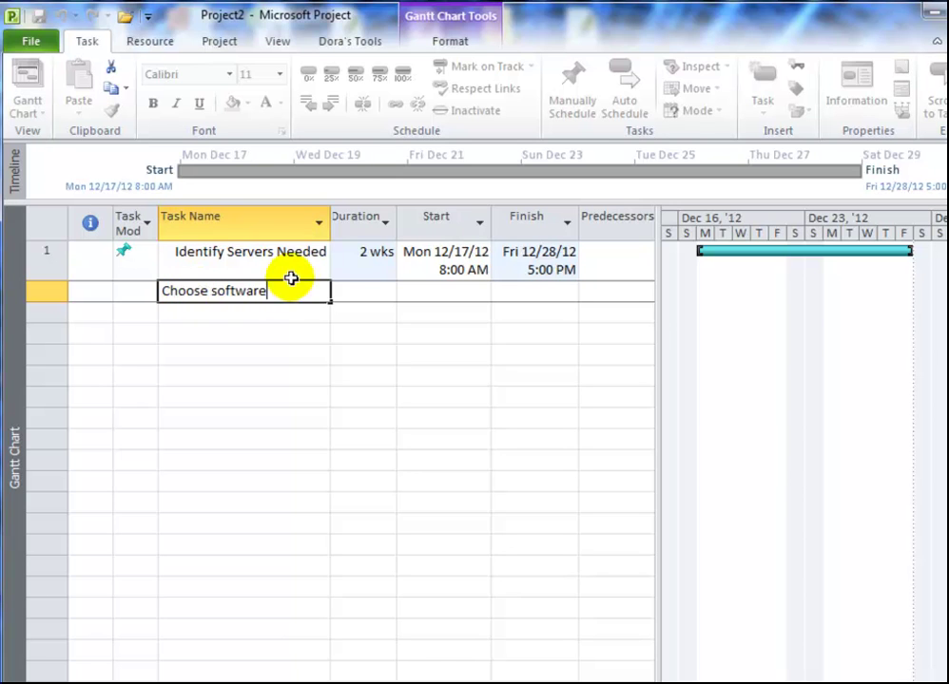
pyautogui.click(353, 291)
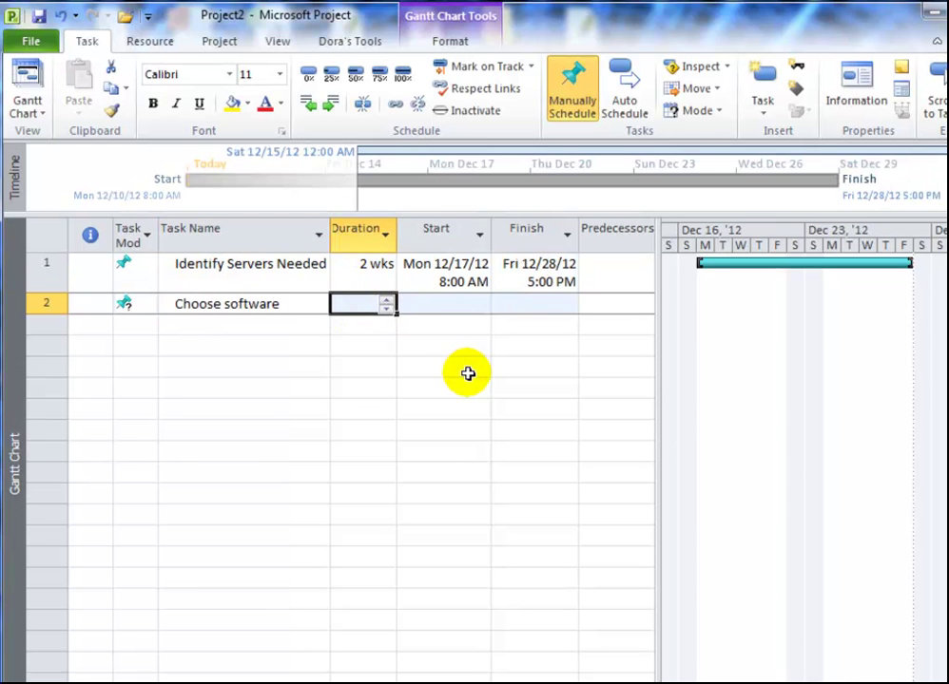
pyautogui.write('1 wks')
pyautogui.press('BackSpace')
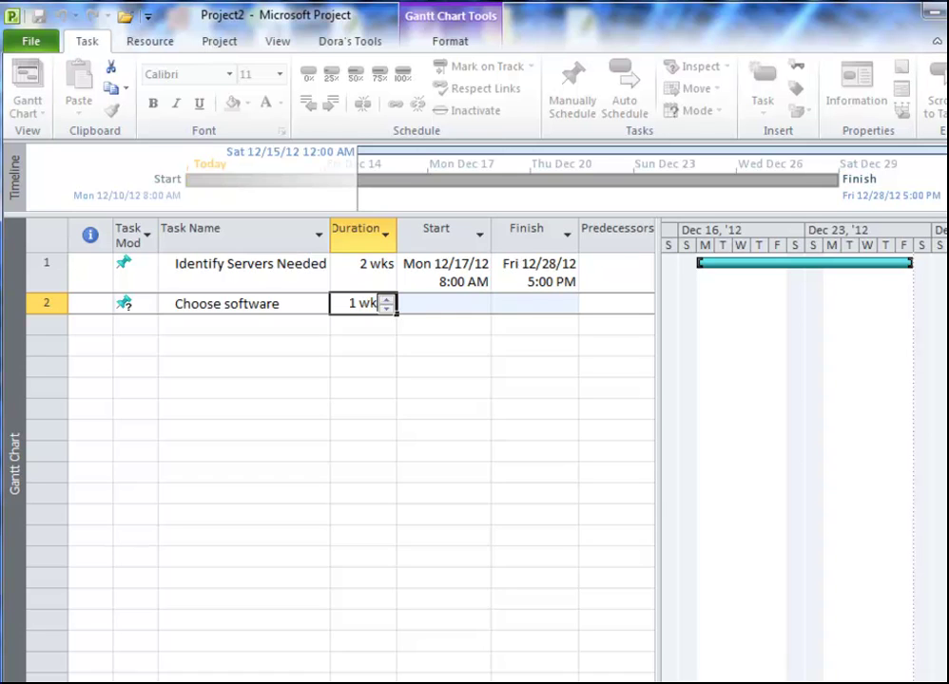
pyautogui.press('Return')
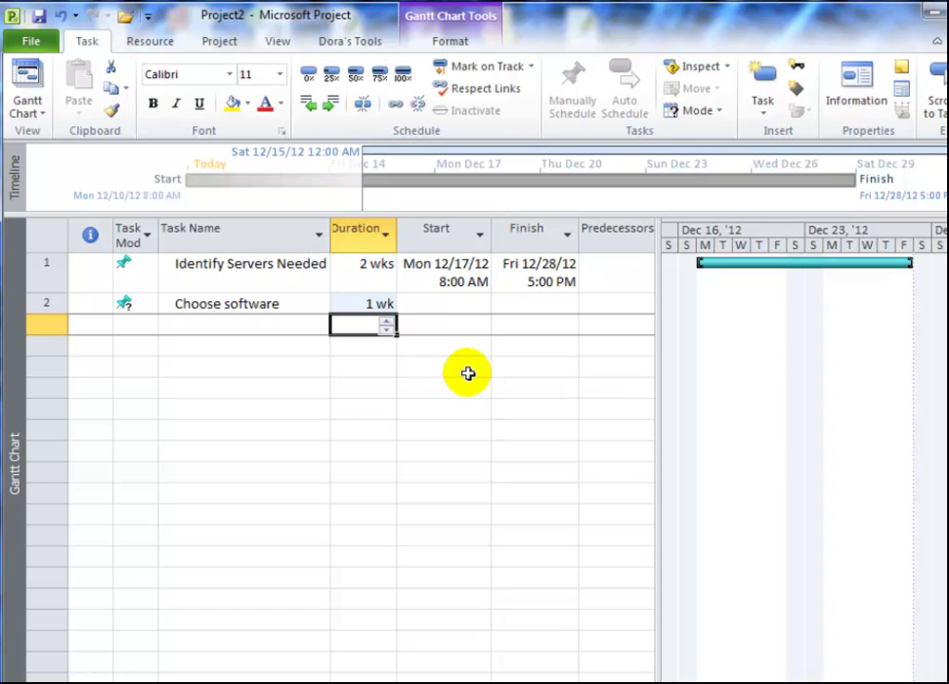
pyautogui.moveTo(659, 418); pyautogui.dragTo(601, 433)
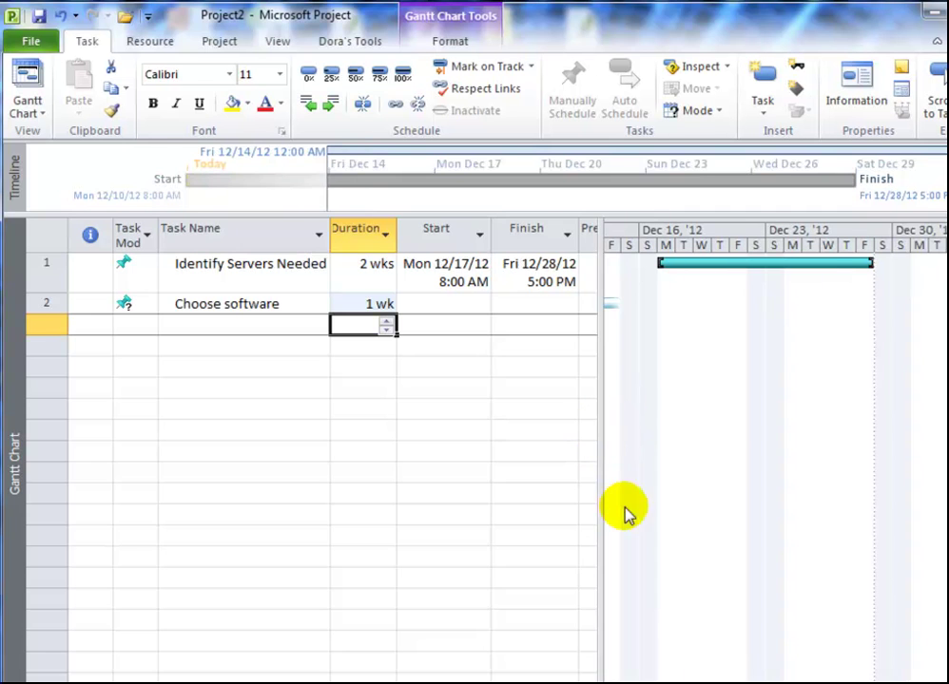
# Bring the Choose software bar fully into view in the Gantt chart and examine how it is drawn
pyautogui.click(613, 683)
pyautogui.click(613, 683)
pyautogui.click(613, 683)
pyautogui.click(613, 683)
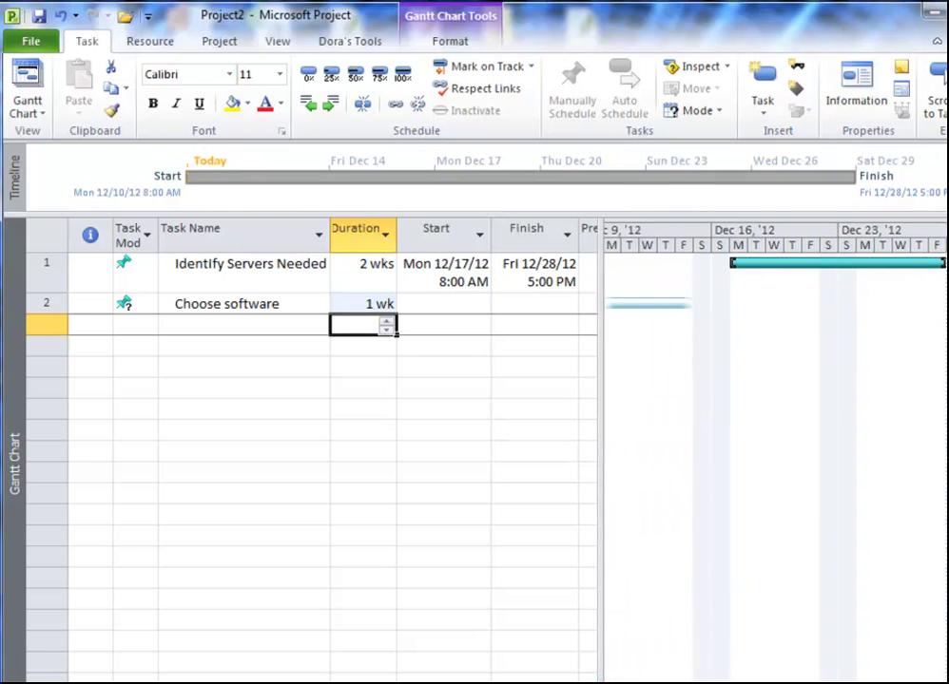
pyautogui.click(613, 683)
pyautogui.click(613, 683)
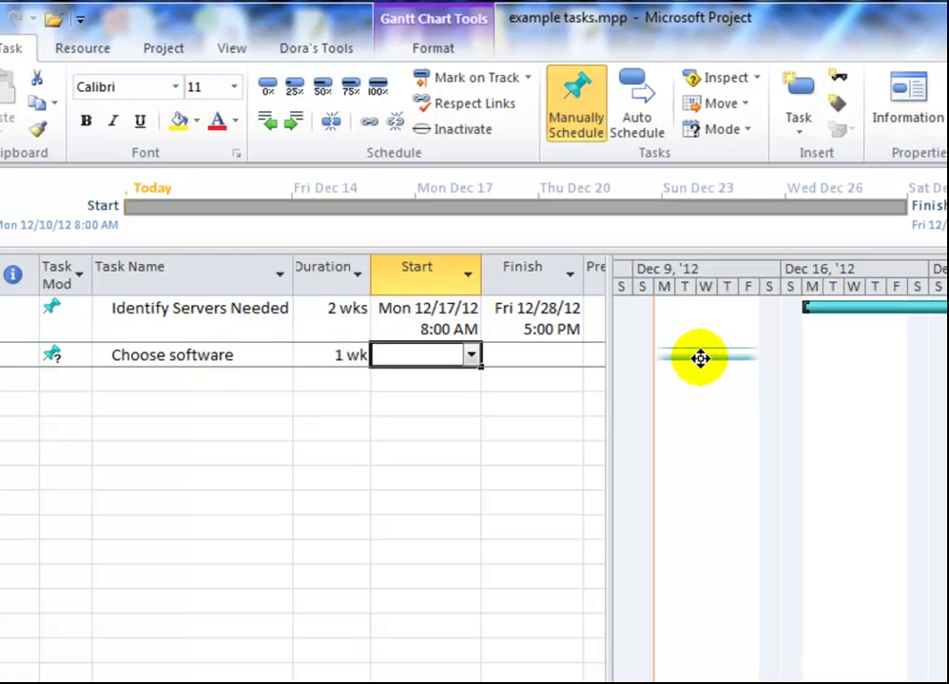
# Add a third task named "Define Communication Plan" below Choose software
pyautogui.click(139, 380)
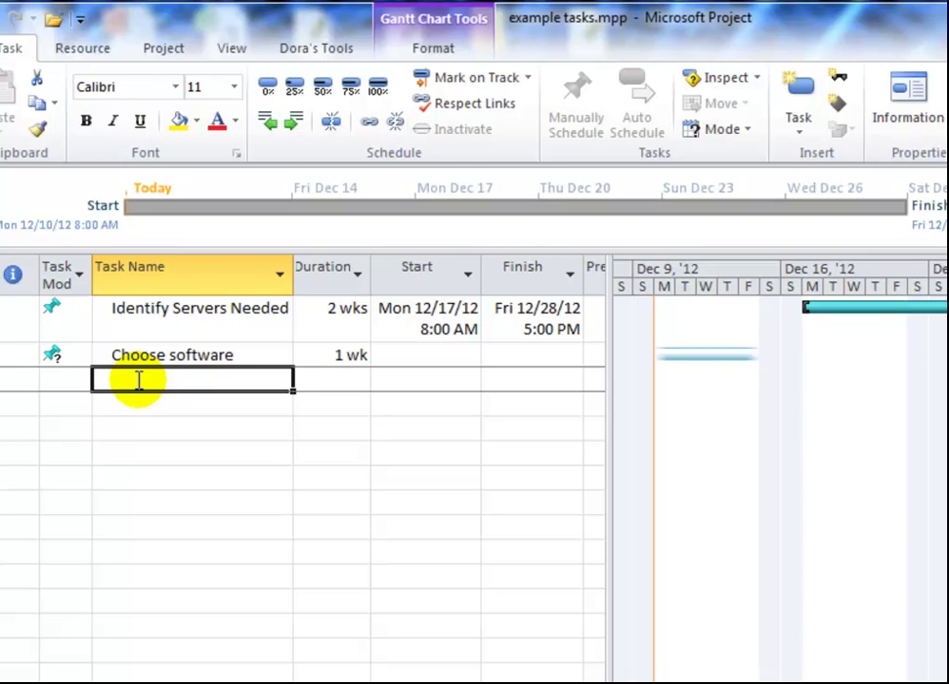
pyautogui.write('De')
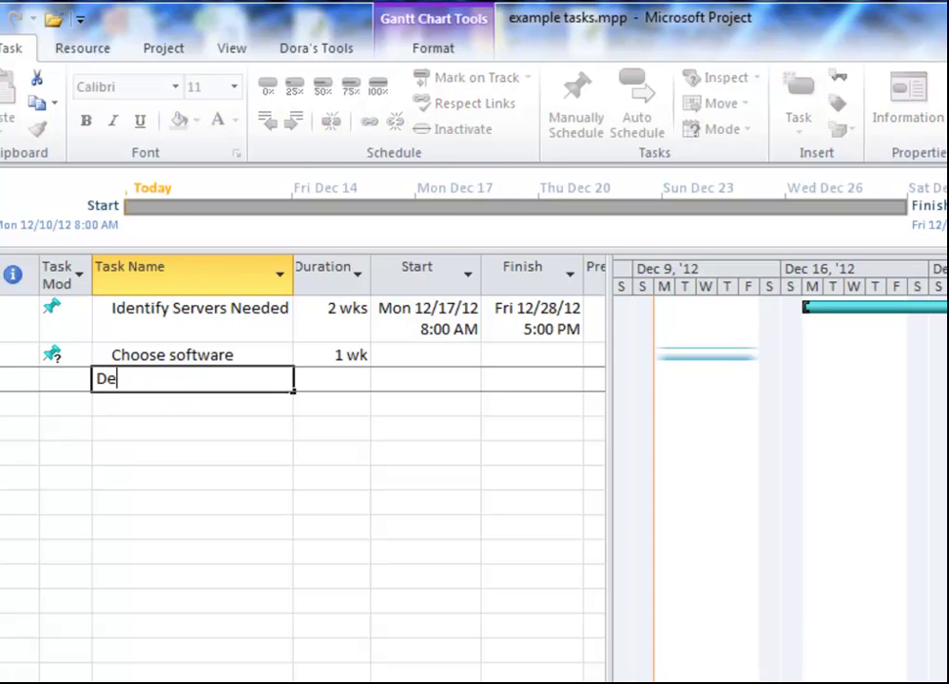
pyautogui.write('fine Comm')
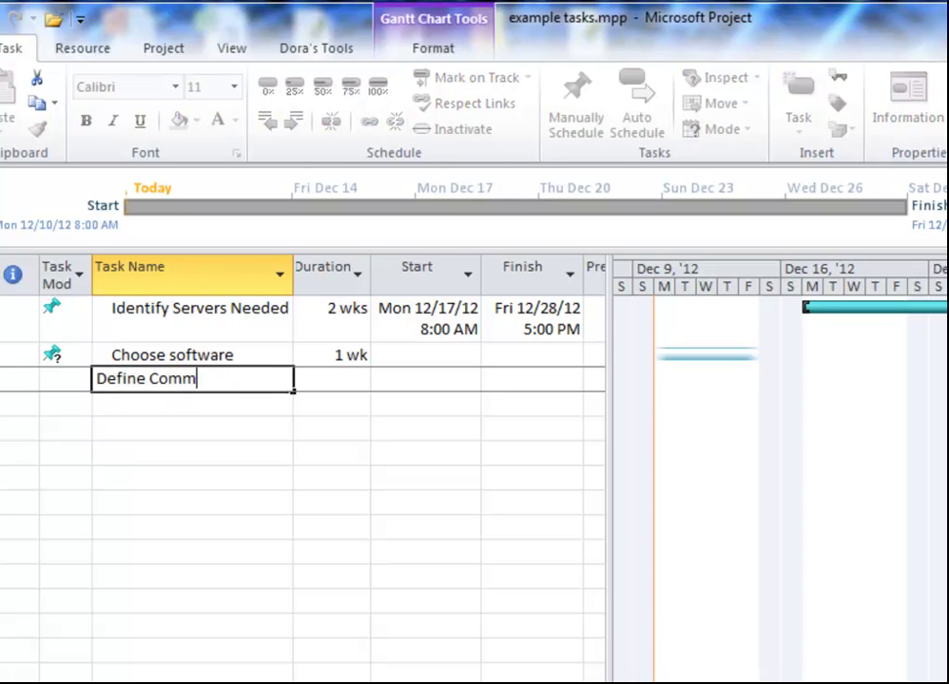
pyautogui.write('unication Plan')
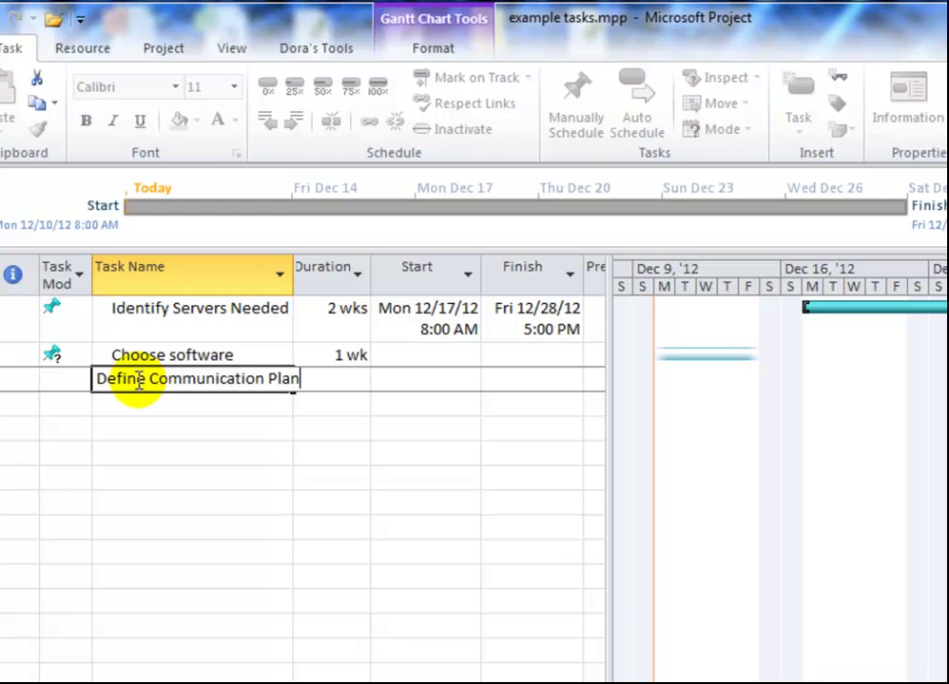
pyautogui.press('Return')
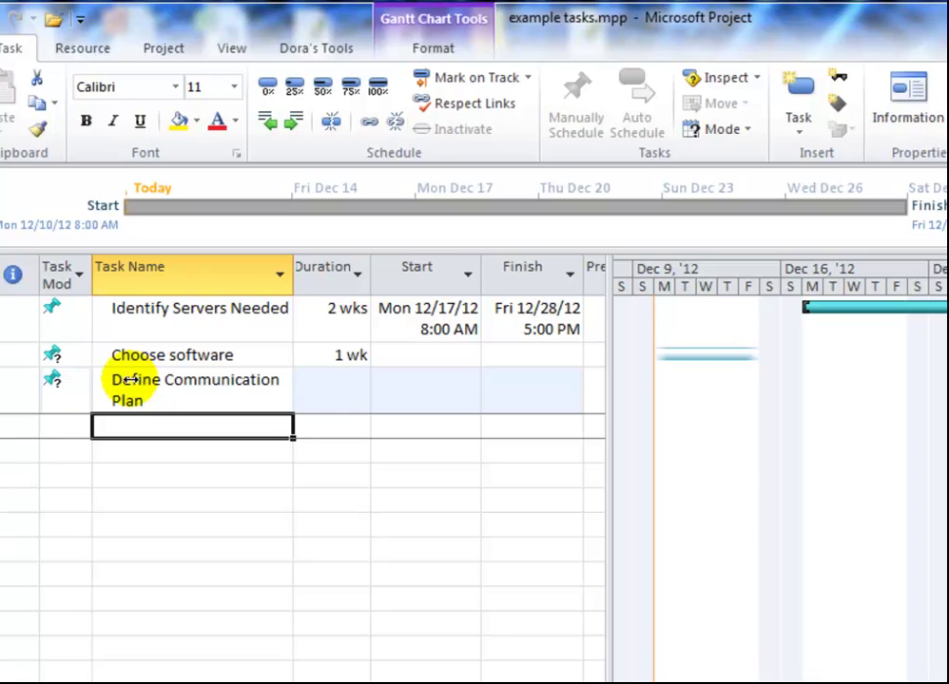
# Switch the Define Communication Plan task to Auto Scheduled, and widen the Finish column and the table area to fit the dates
pyautogui.click(82, 395)
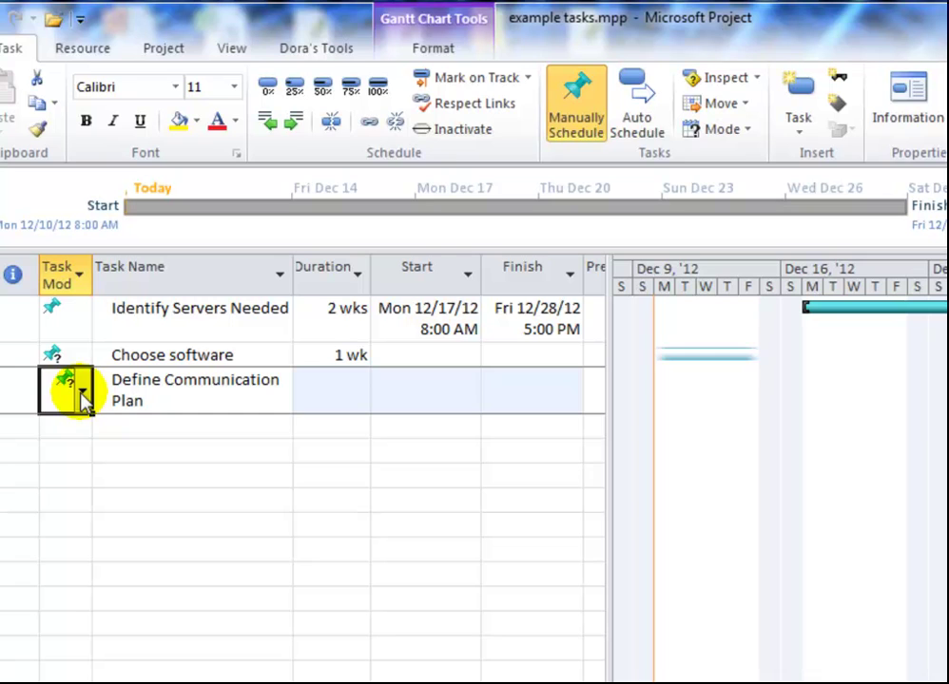
pyautogui.click(82, 399)
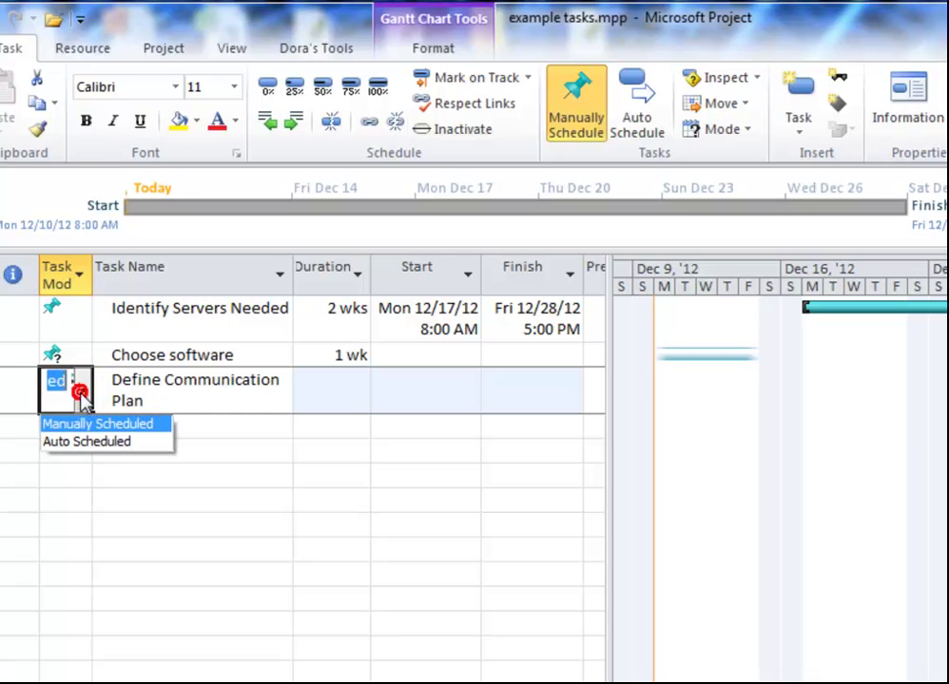
pyautogui.click(72, 447)
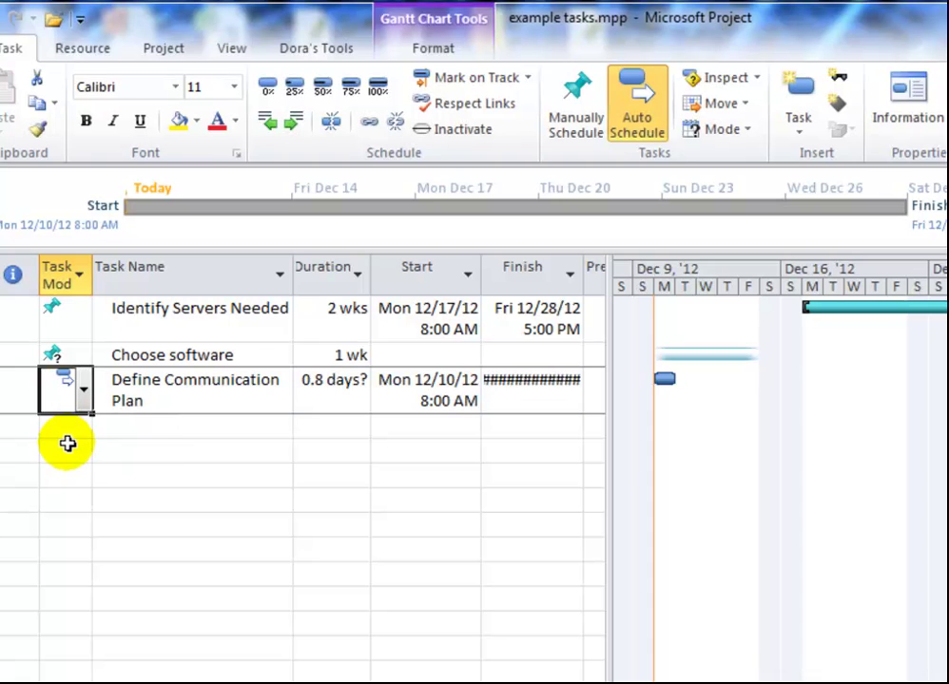
pyautogui.doubleClick(585, 273)
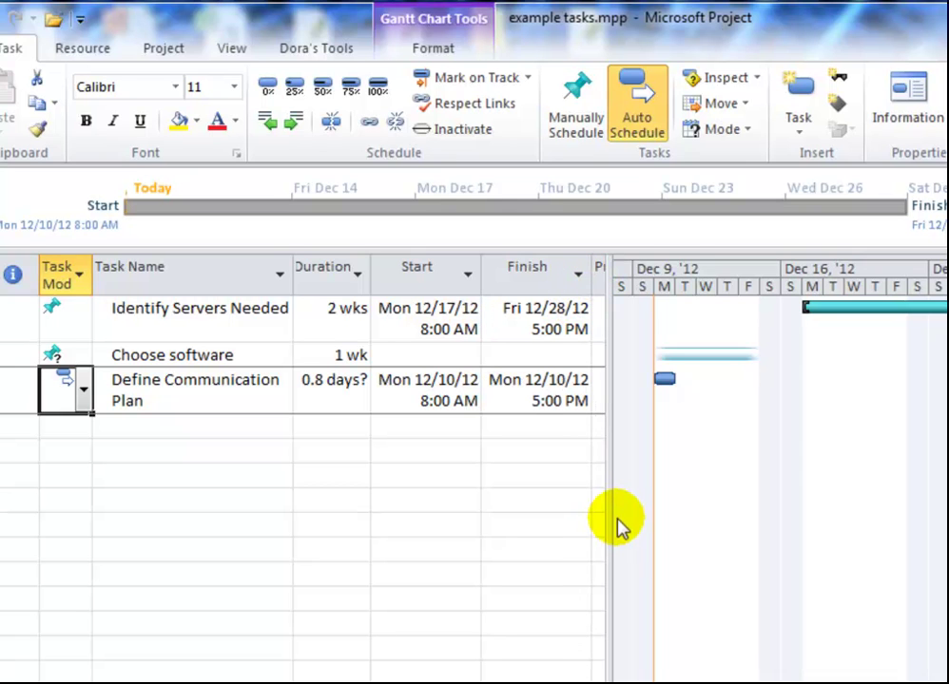
pyautogui.moveTo(608, 481); pyautogui.dragTo(670, 480)
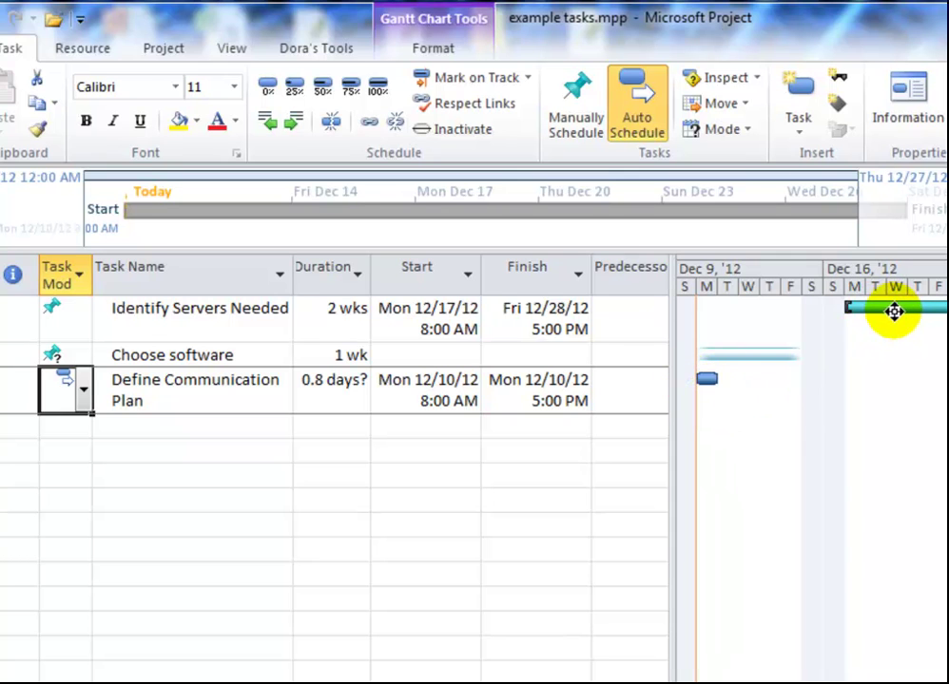
# Set the duration of the Define Communication Plan task to 3 days
pyautogui.rightClick(750, 450)
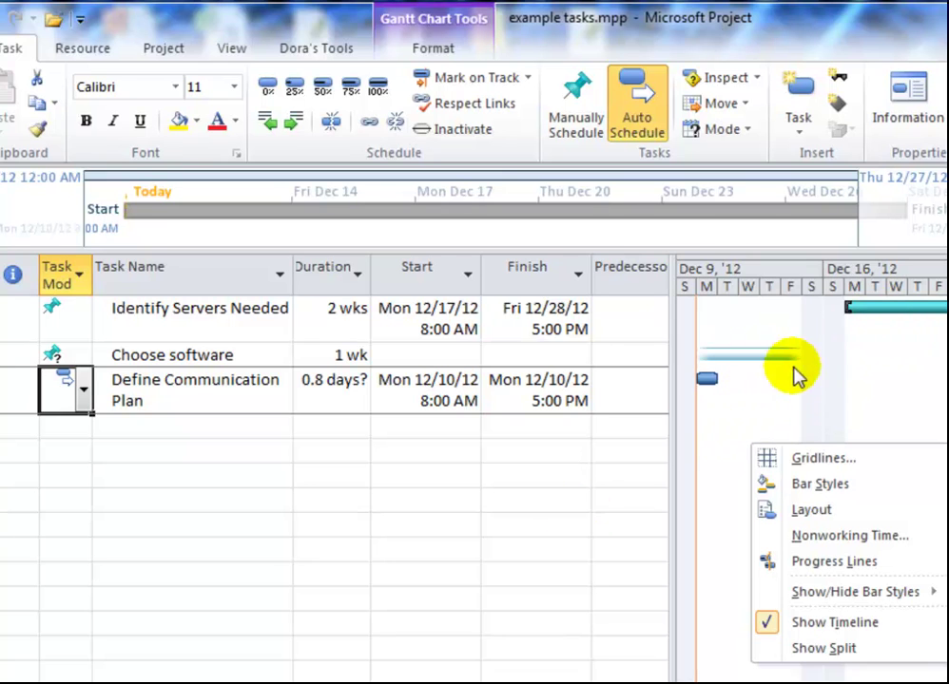
pyautogui.click(738, 422)
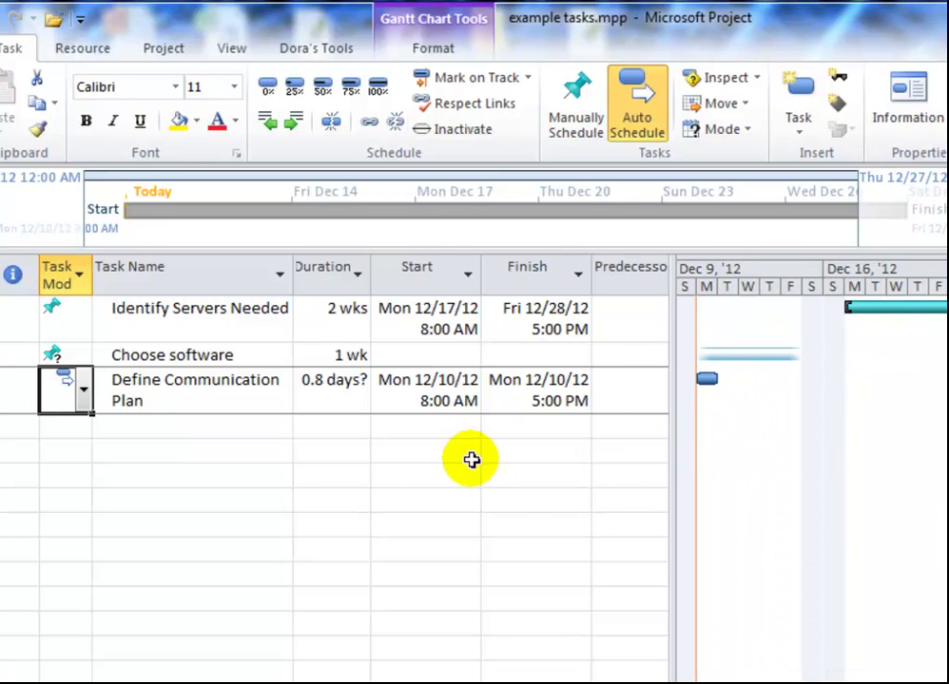
pyautogui.click(413, 388)
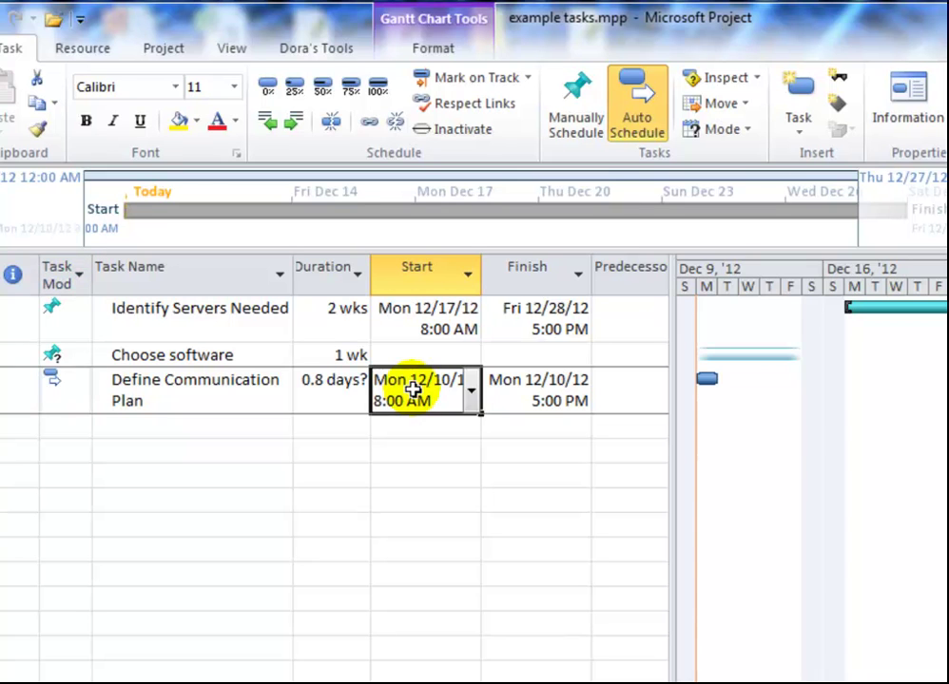
pyautogui.click(338, 382)
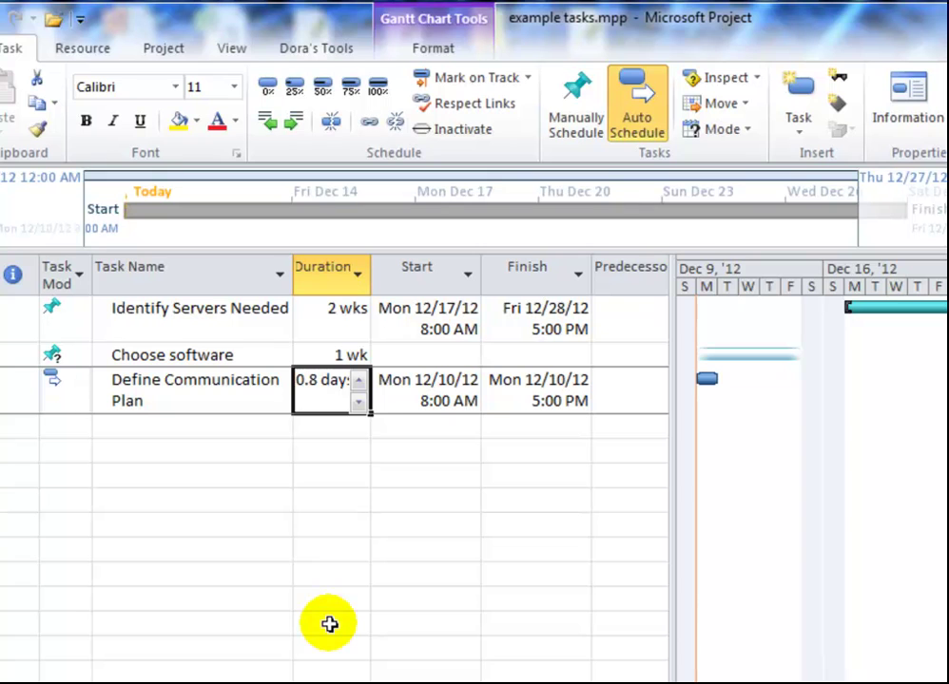
pyautogui.write('3d')
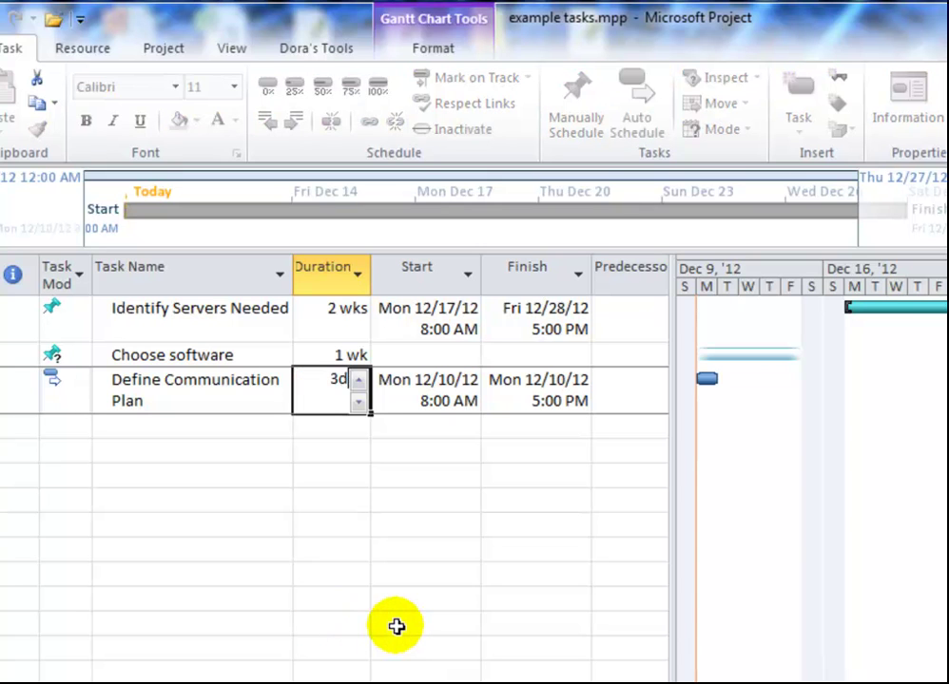
pyautogui.press('Return')
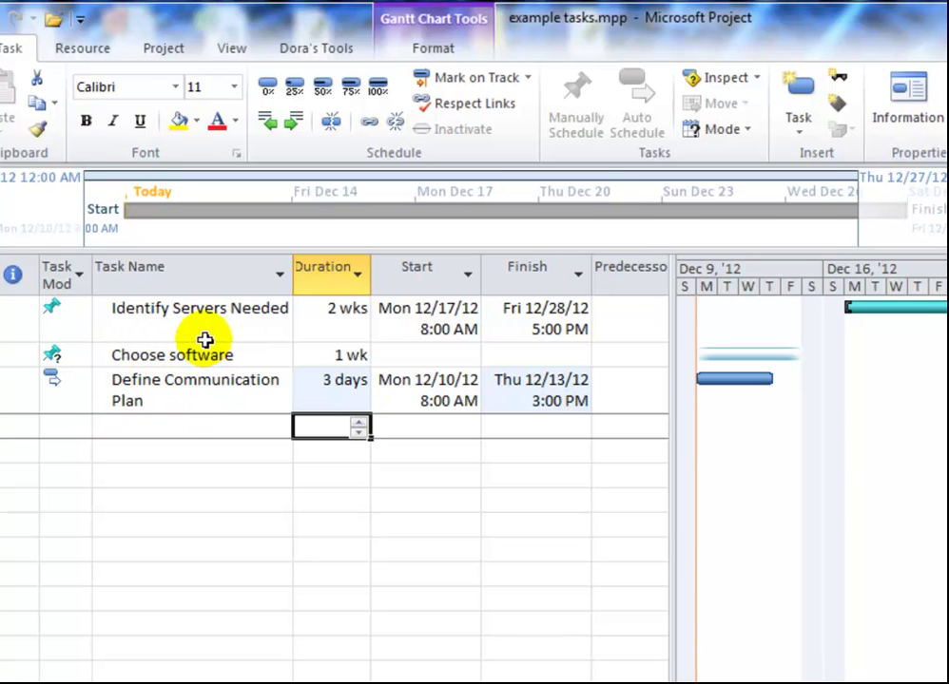
# Insert one milestone in the blank row below Define Communication Plan and another milestone directly above that task
pyautogui.click(152, 423)
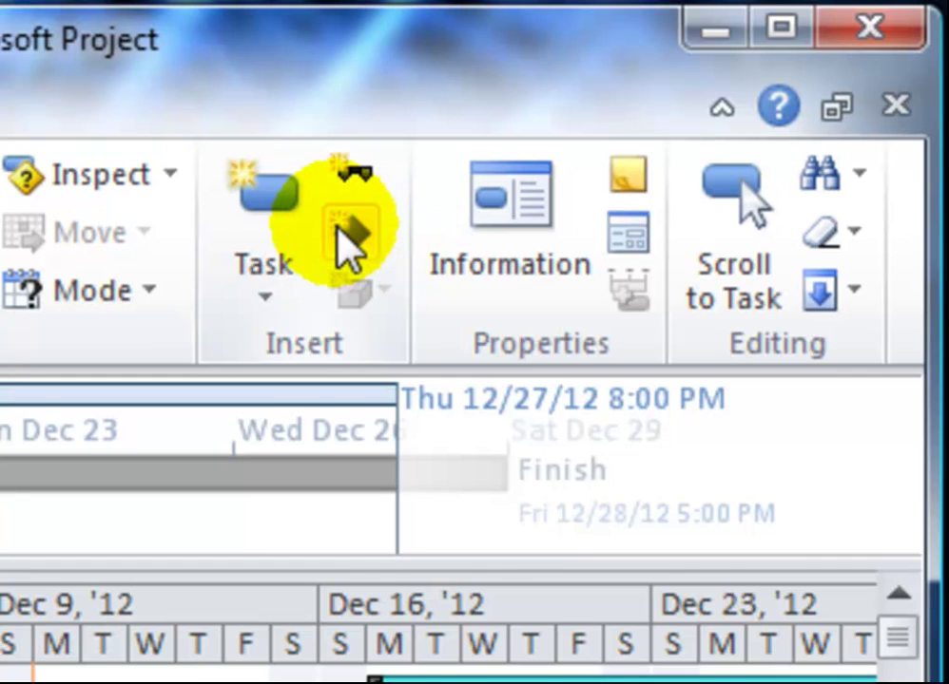
pyautogui.click(348, 235)
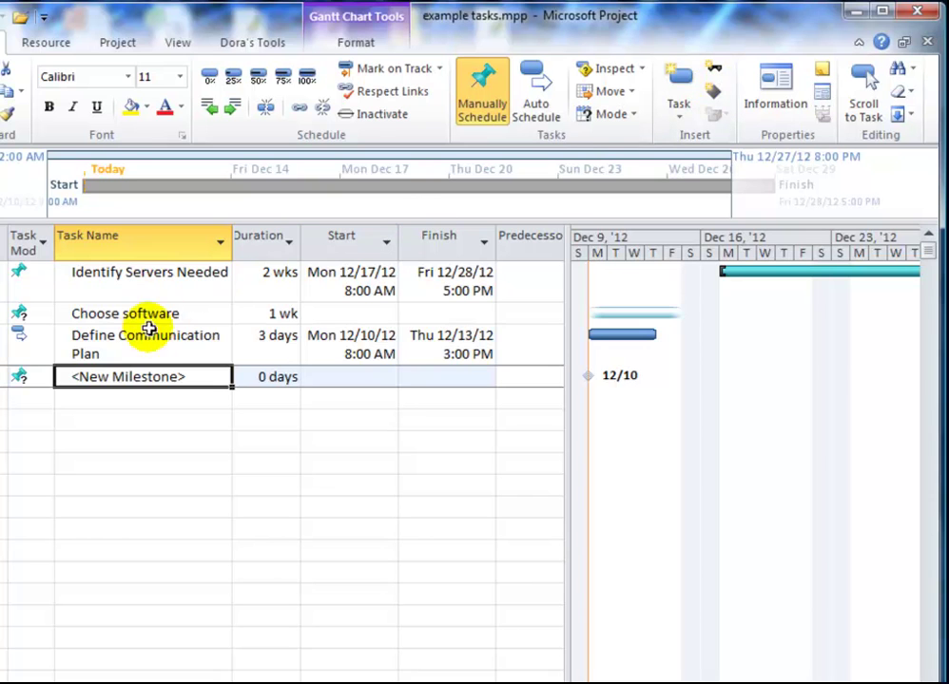
pyautogui.click(108, 345)
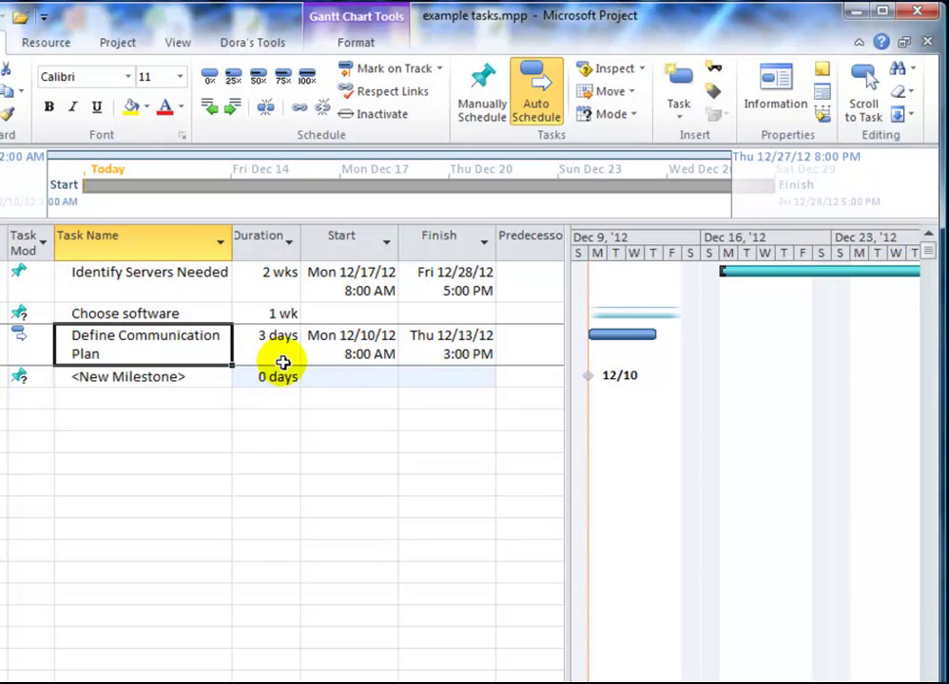
pyautogui.click(715, 92)
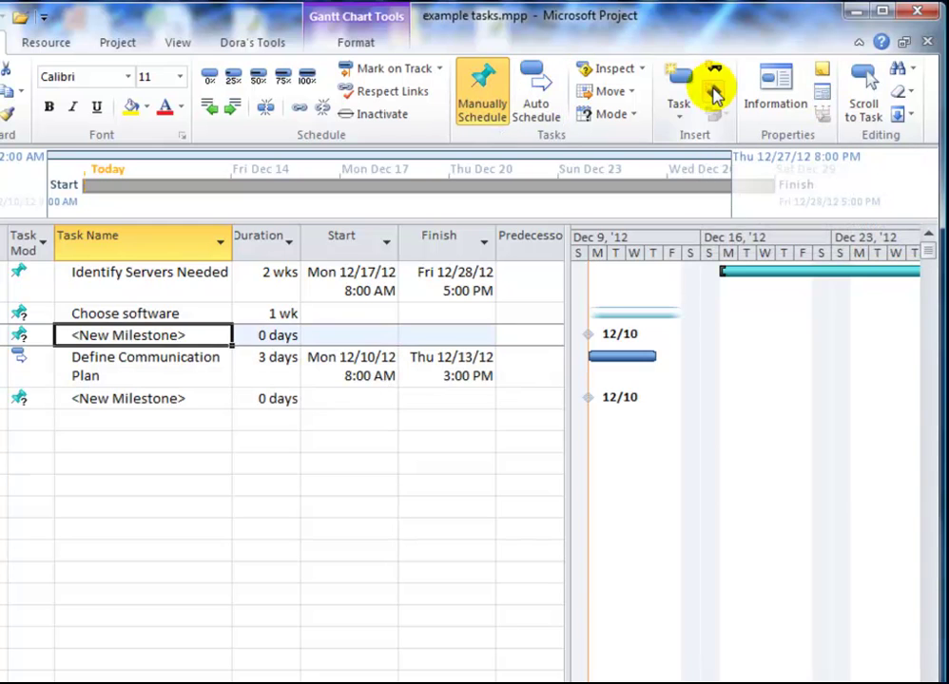
# Examine the duration values of the two new milestones above and below Define Communication Plan
pyautogui.click(110, 366)
pyautogui.click(126, 335)
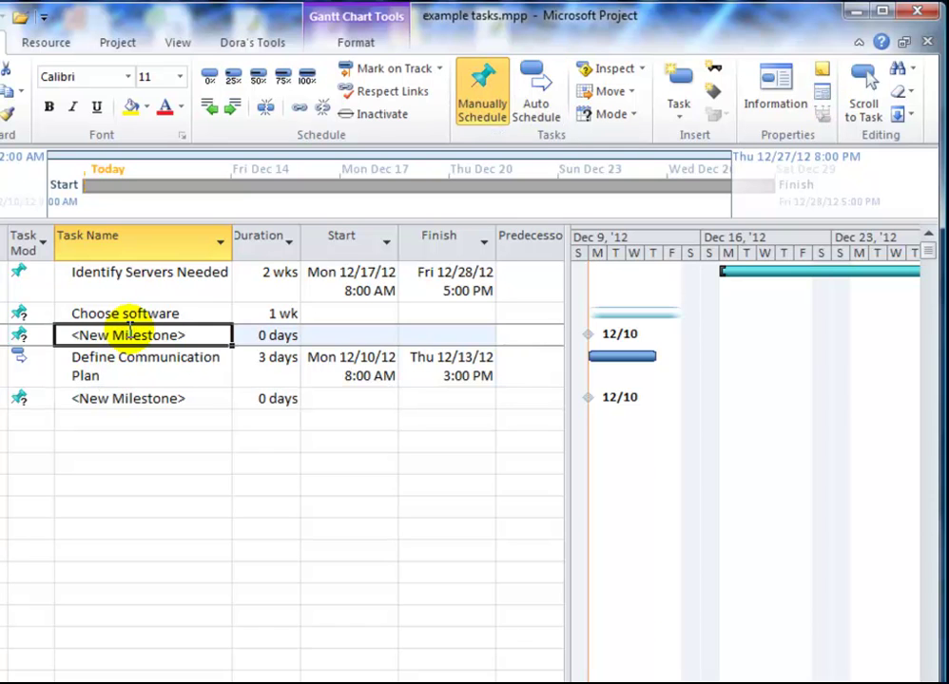
pyautogui.click(271, 336)
pyautogui.click(271, 399)
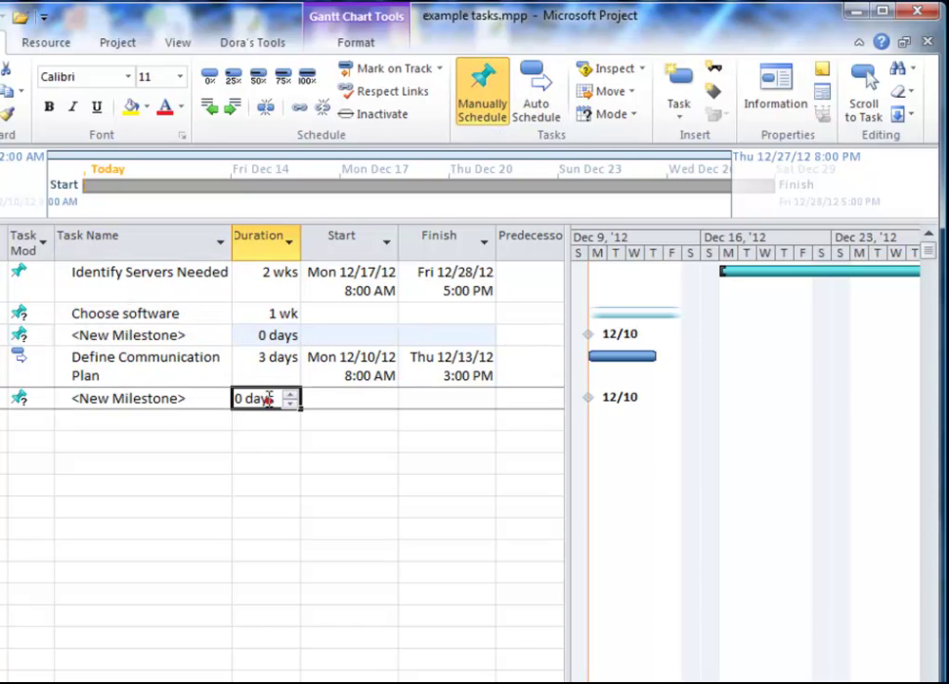
pyautogui.click(266, 335)
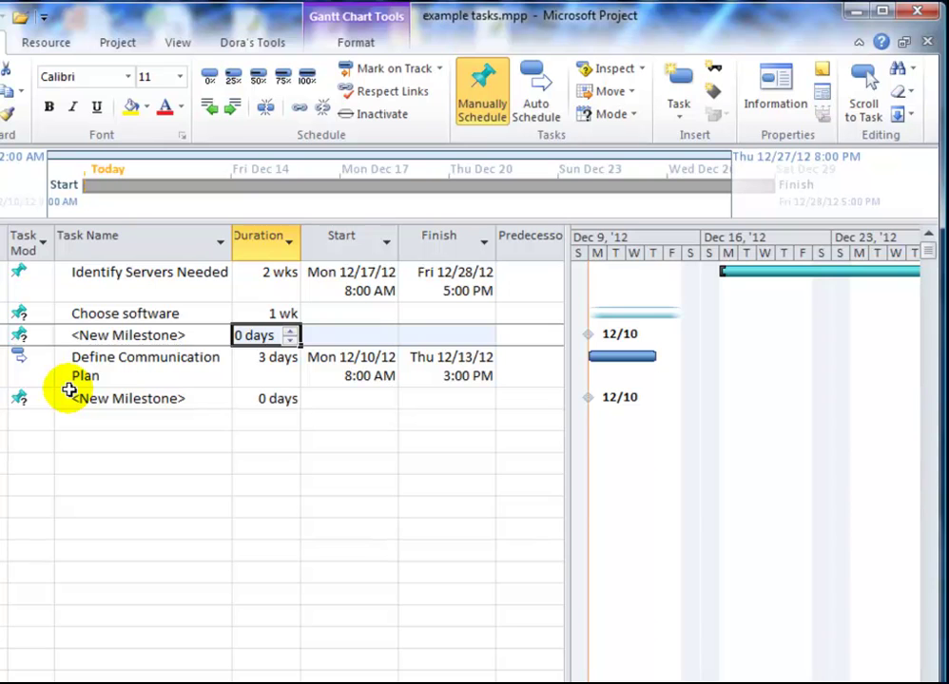
pyautogui.press('Left')
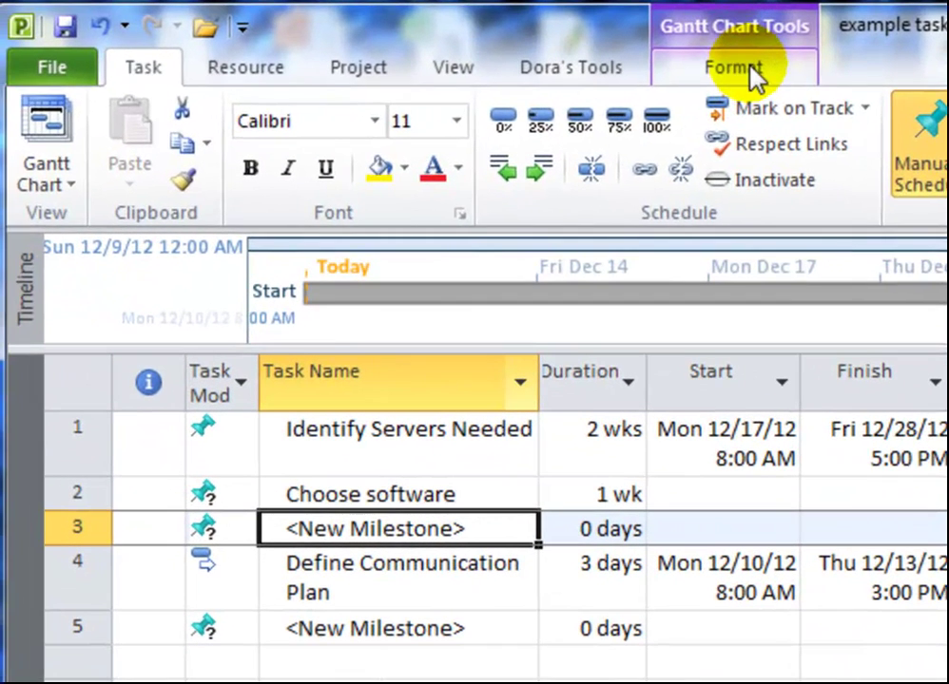
# Change the text style for Milestone Tasks to the standard blue font color
pyautogui.click(747, 71)
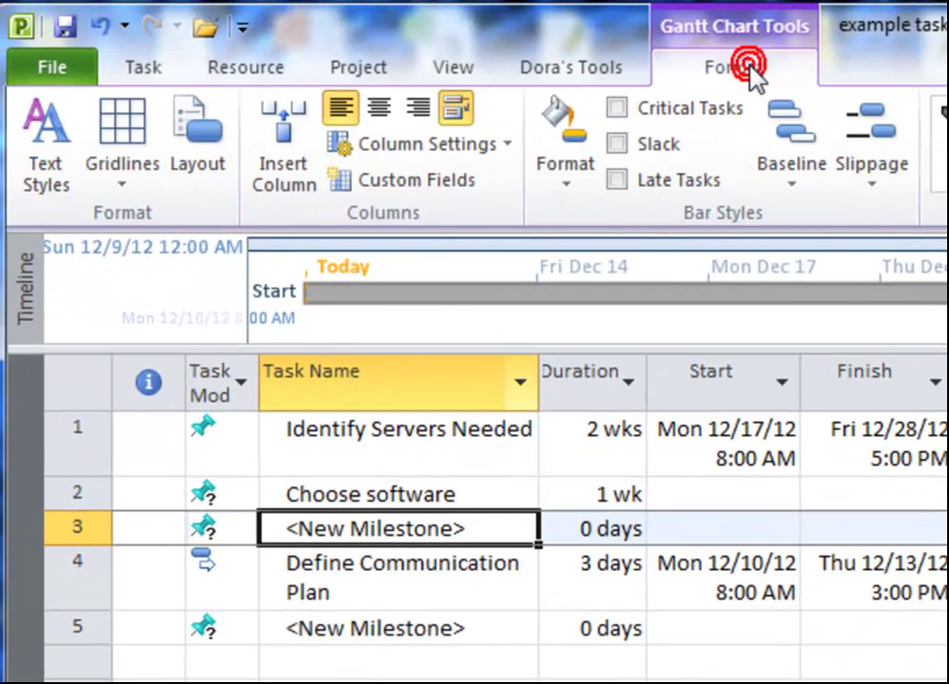
pyautogui.click(62, 144)
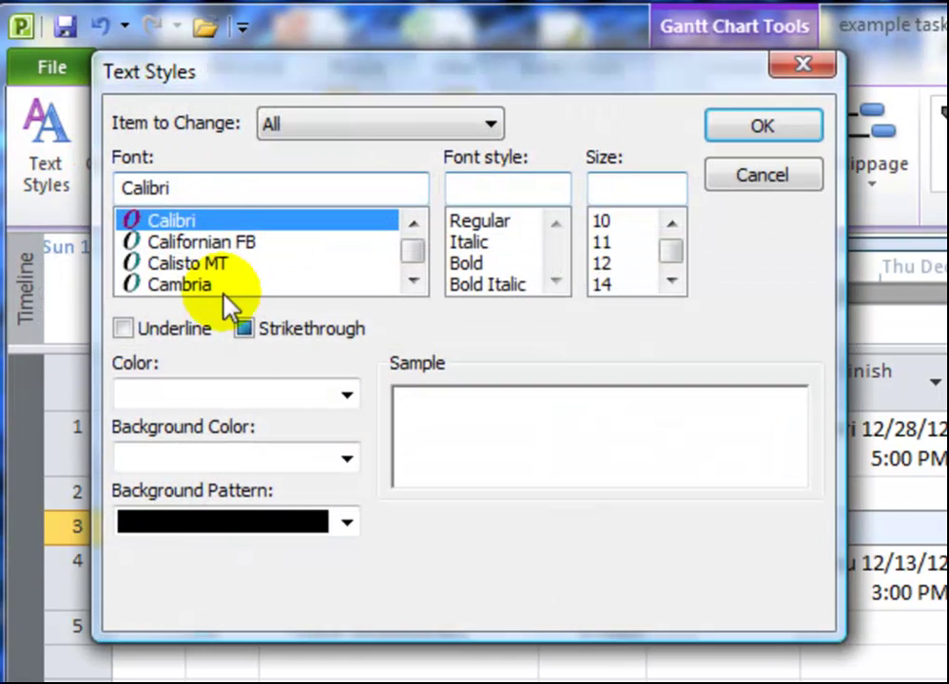
pyautogui.click(487, 126)
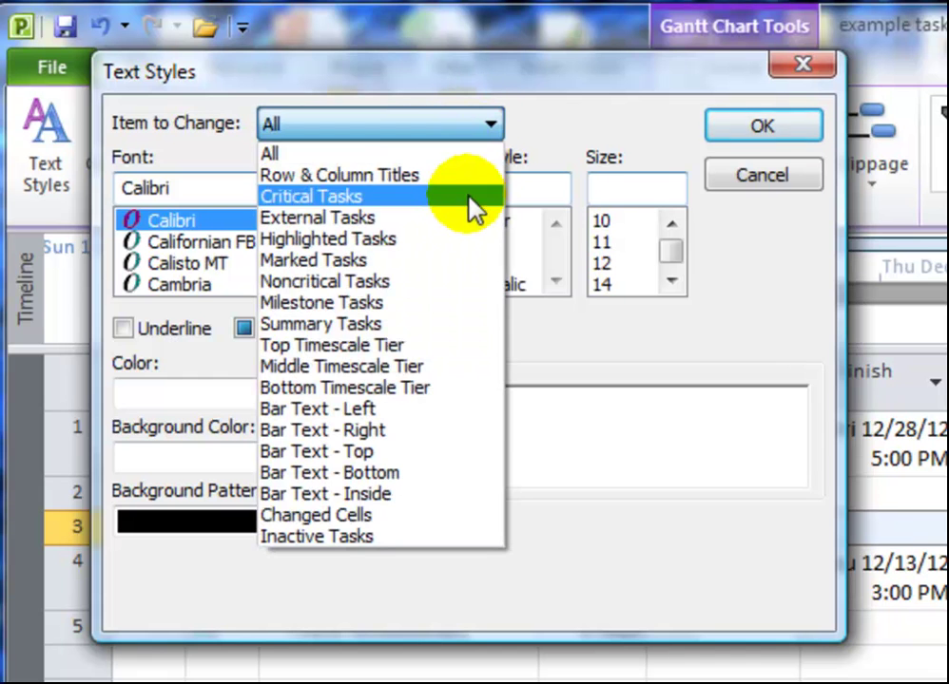
pyautogui.click(426, 302)
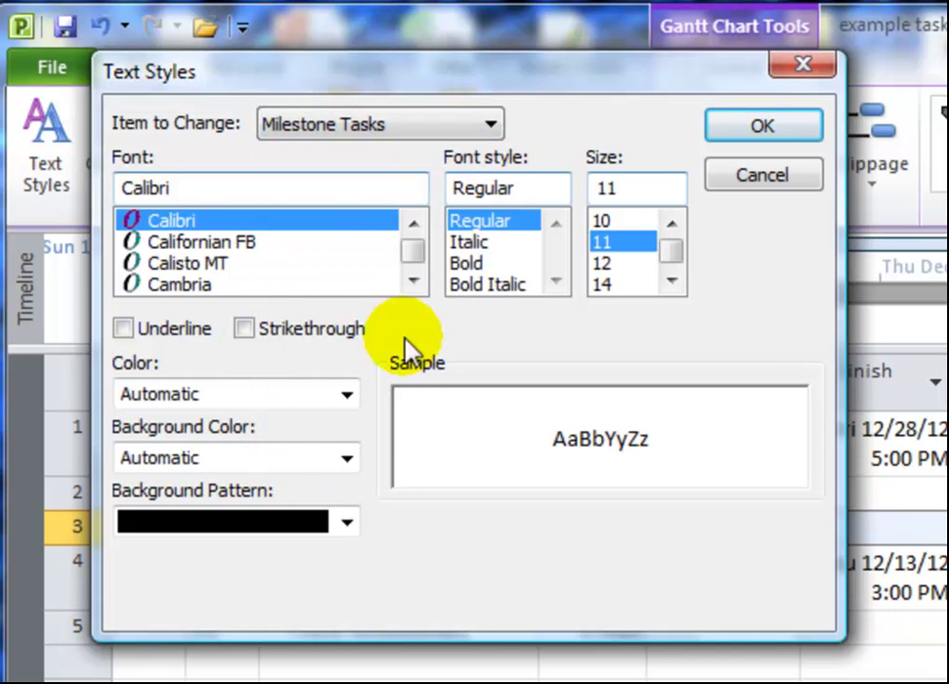
pyautogui.click(347, 396)
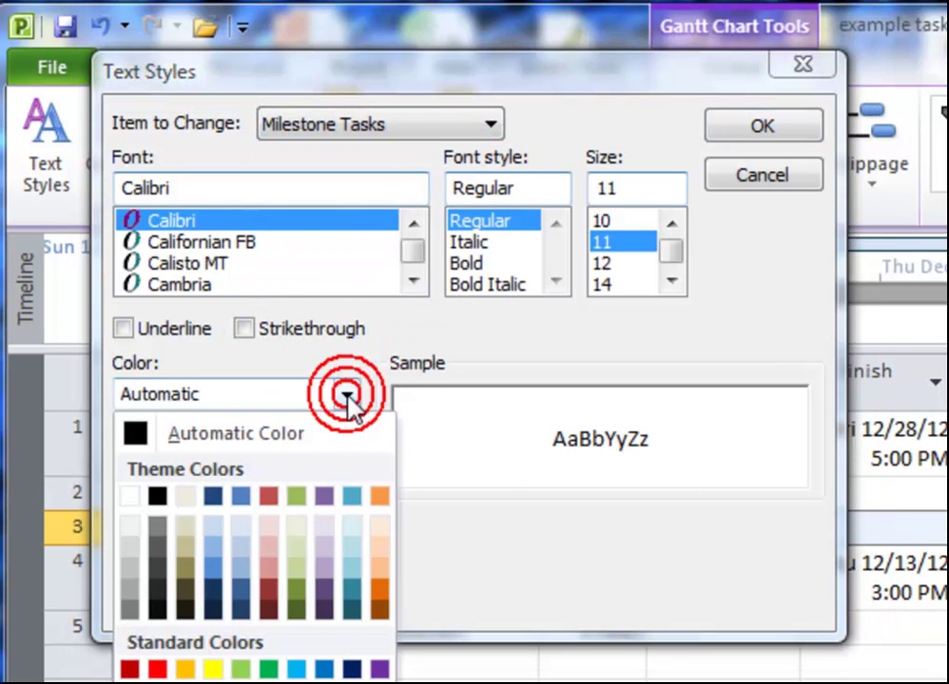
pyautogui.click(323, 670)
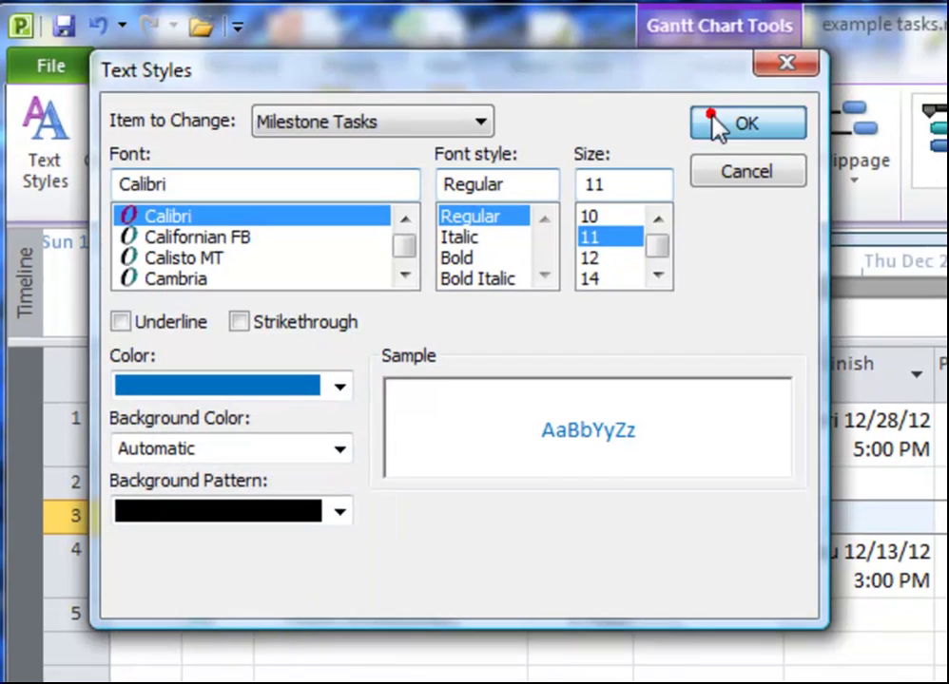
pyautogui.click(715, 125)
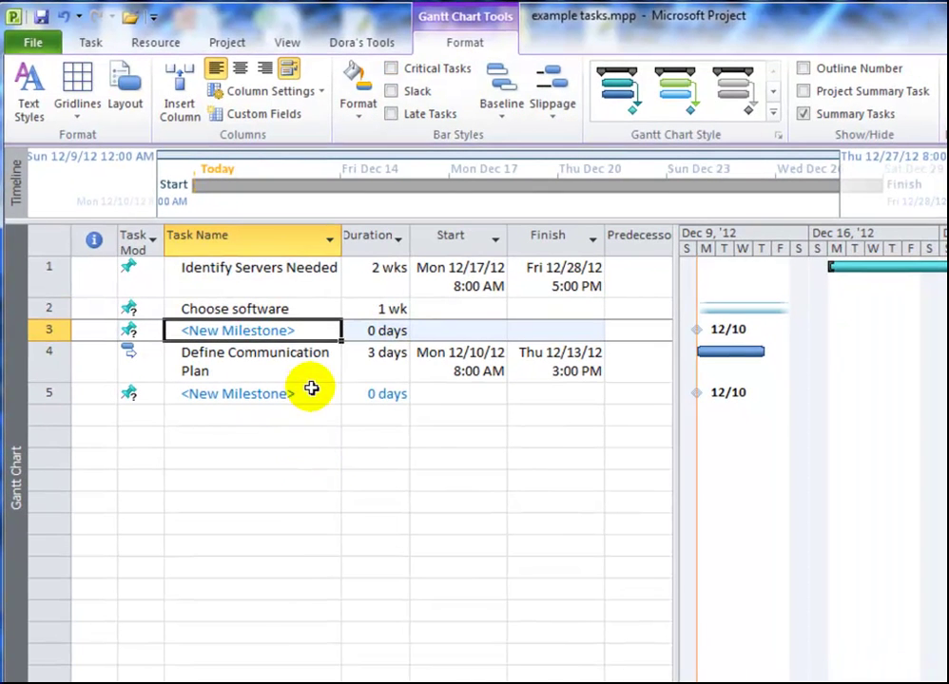
# Undo the milestone text style change and redo it
pyautogui.click(391, 459)
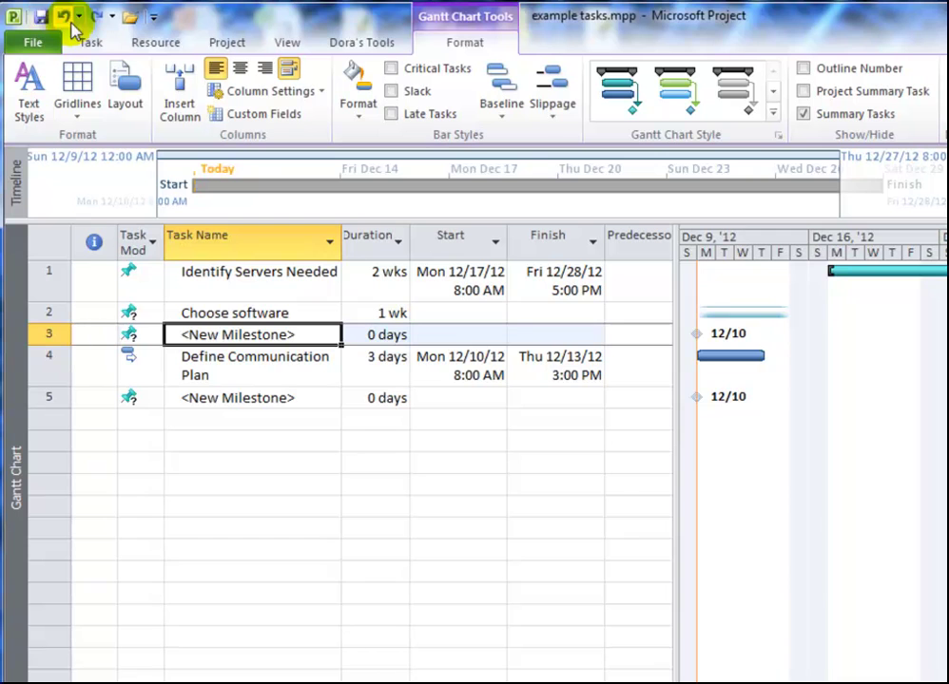
pyautogui.click(96, 16)
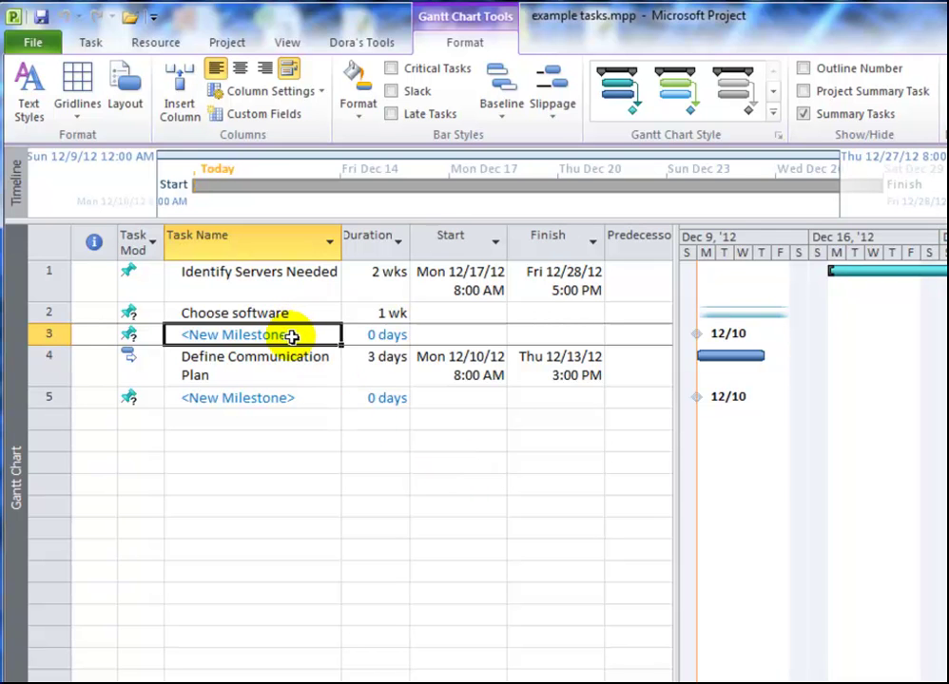
# Name the milestone above Define Communication Plan "Server Config Complete" and the one below it "Business Signoff"
pyautogui.write('Ser')
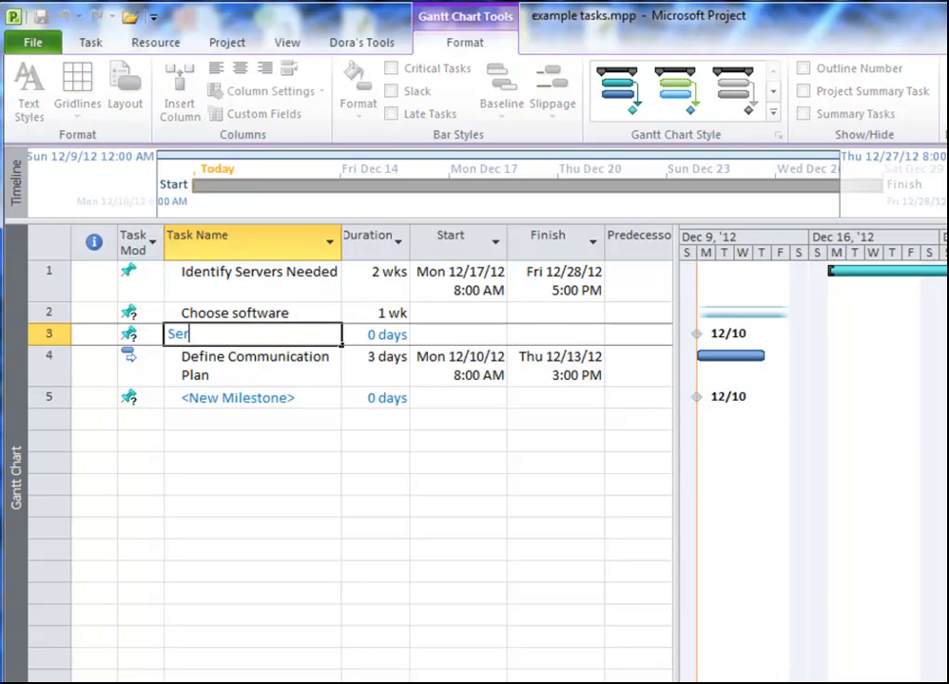
pyautogui.write('ver Config Comp')
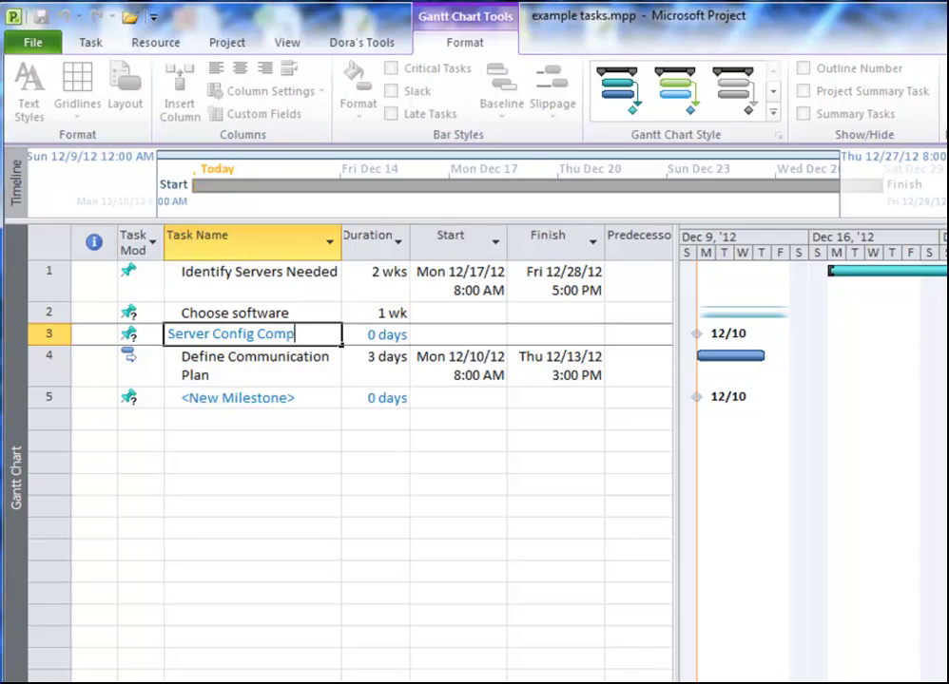
pyautogui.write('lete')
pyautogui.press('Return')
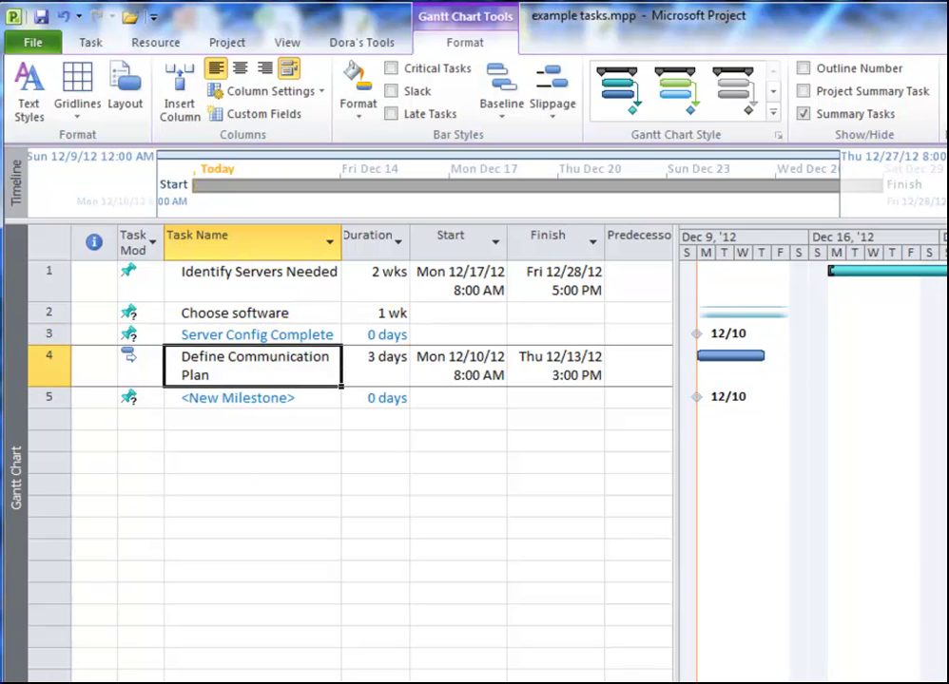
pyautogui.click(252, 398)
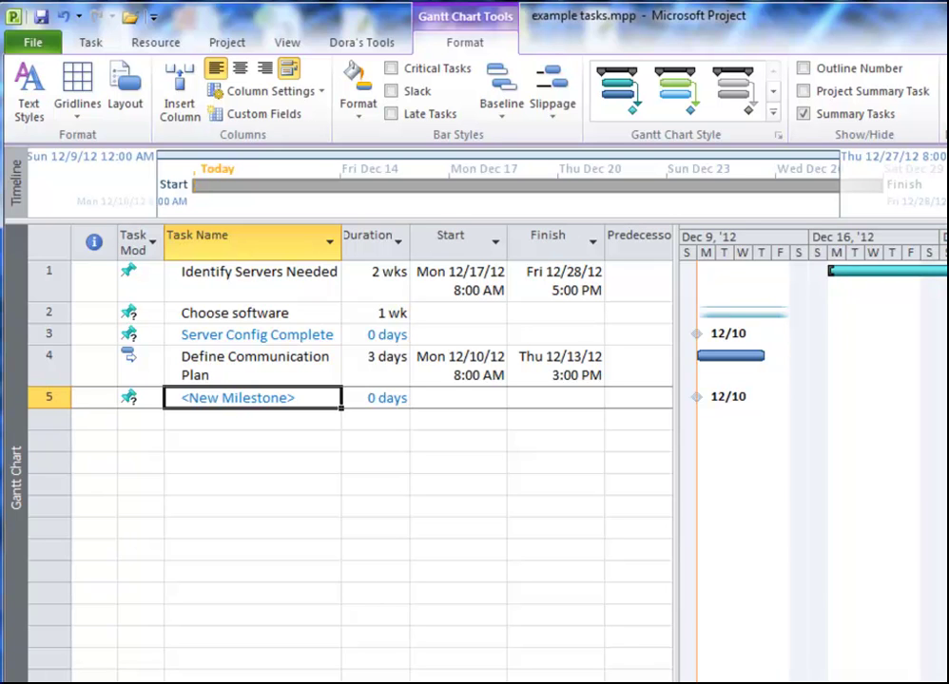
pyautogui.write('Bu')
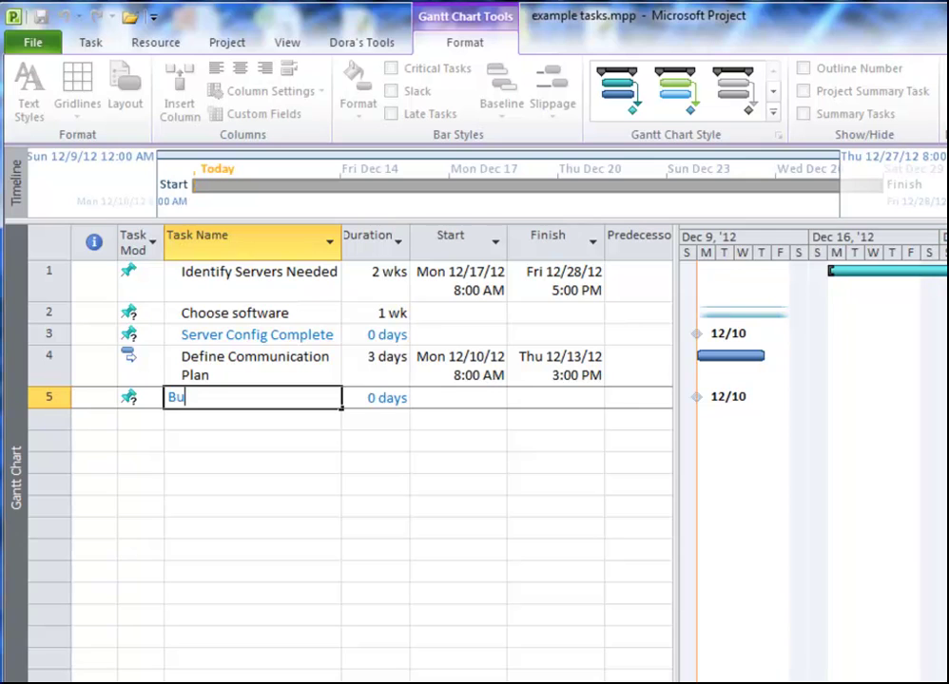
pyautogui.write('siness Signoff')
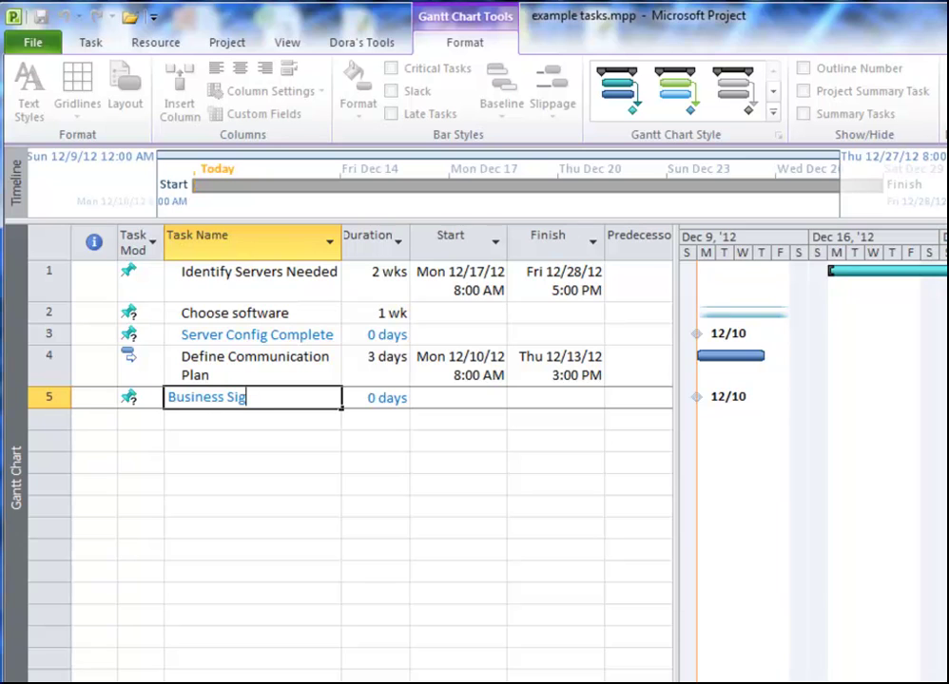
pyautogui.press('Tab')
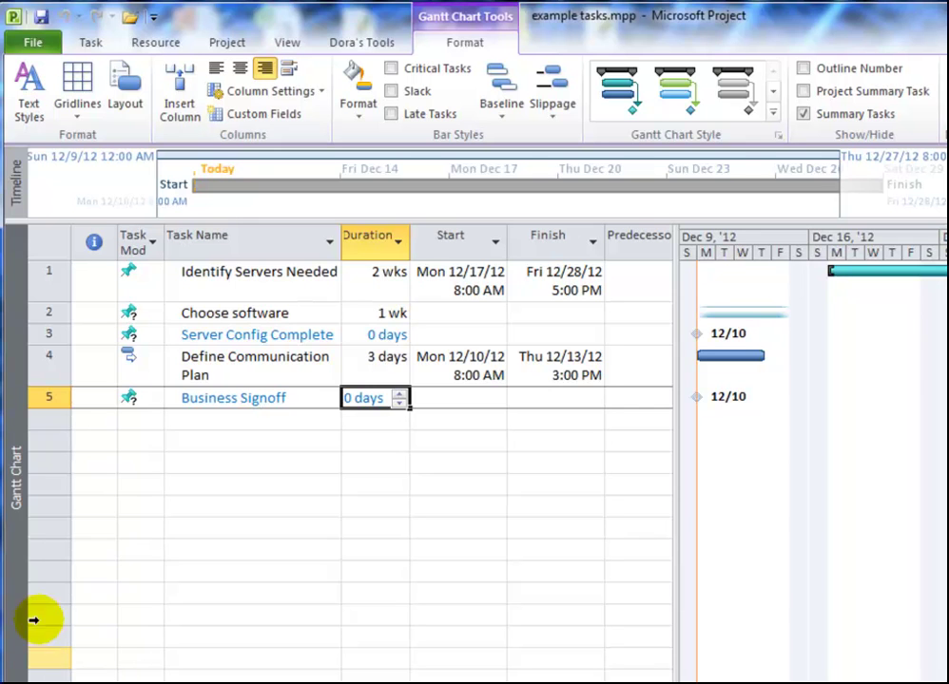
# Insert a summary task in the blank row below Business Signoff and name it "Develop Insert Function"
pyautogui.click(88, 43)
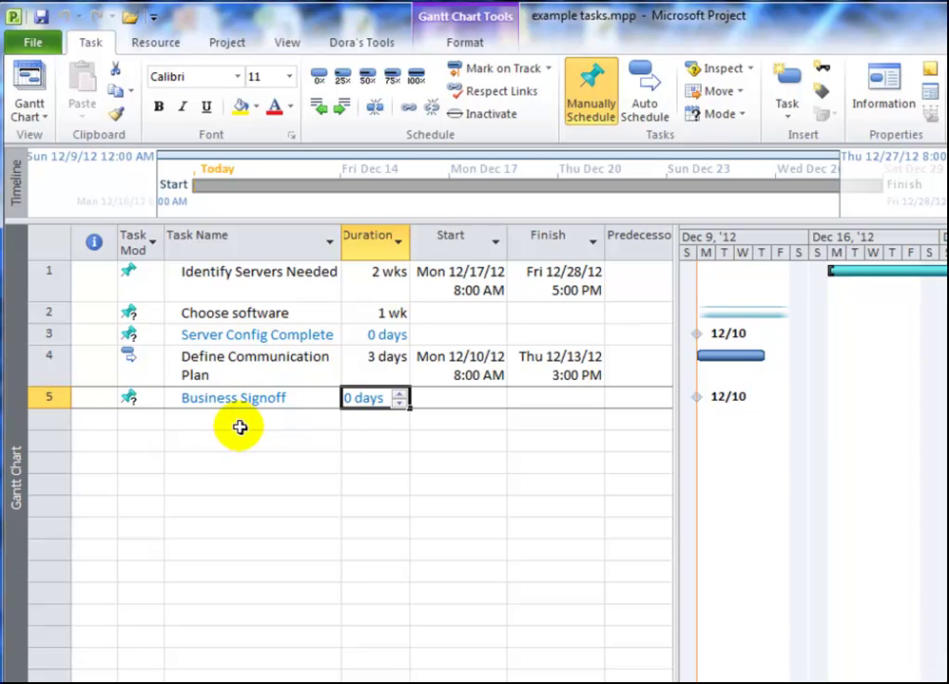
pyautogui.click(235, 423)
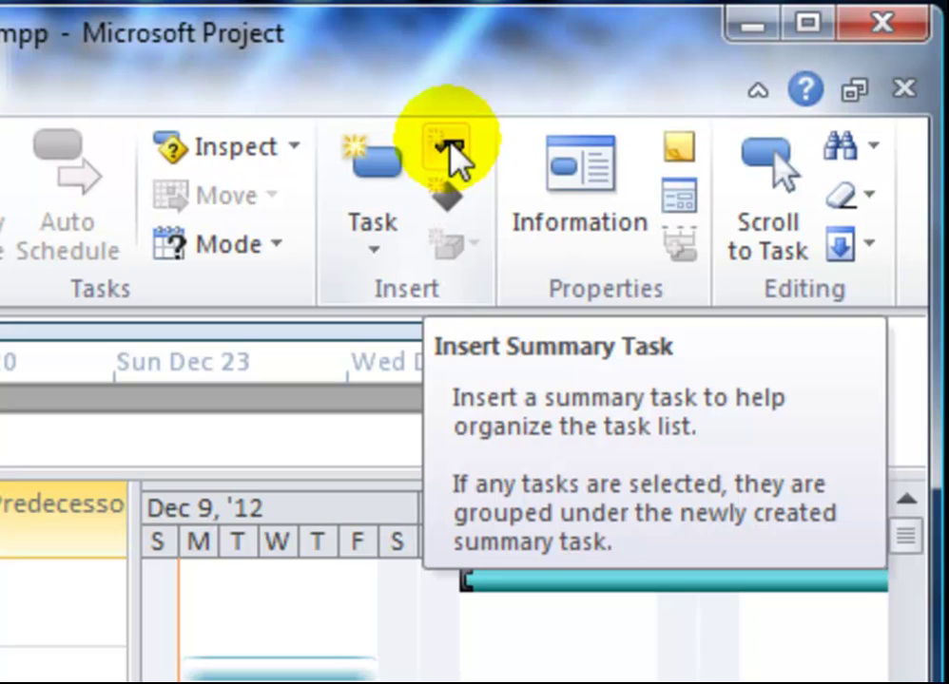
pyautogui.click(449, 152)
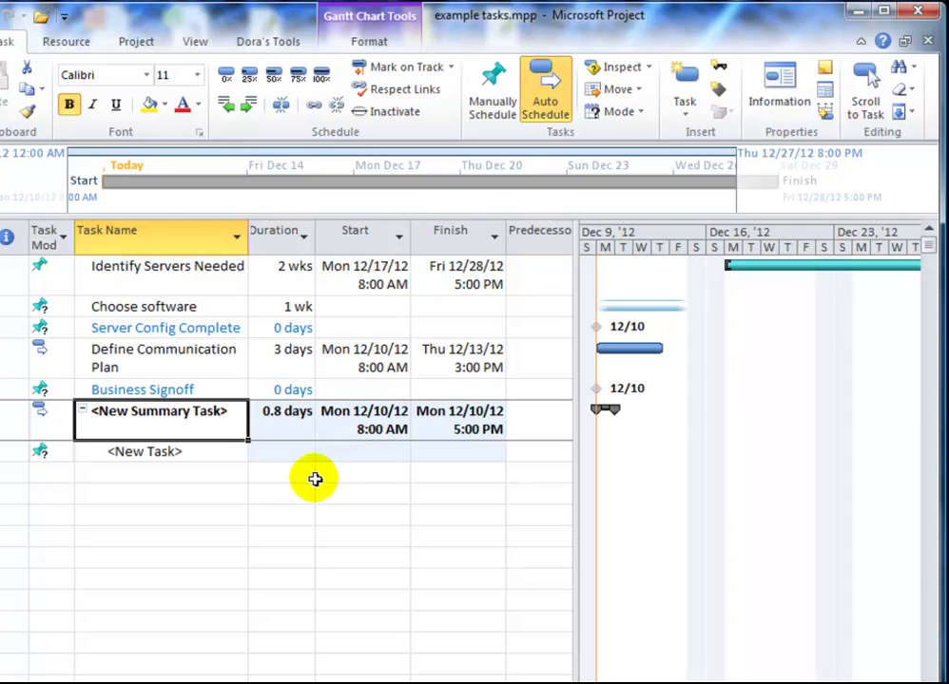
pyautogui.click(127, 453)
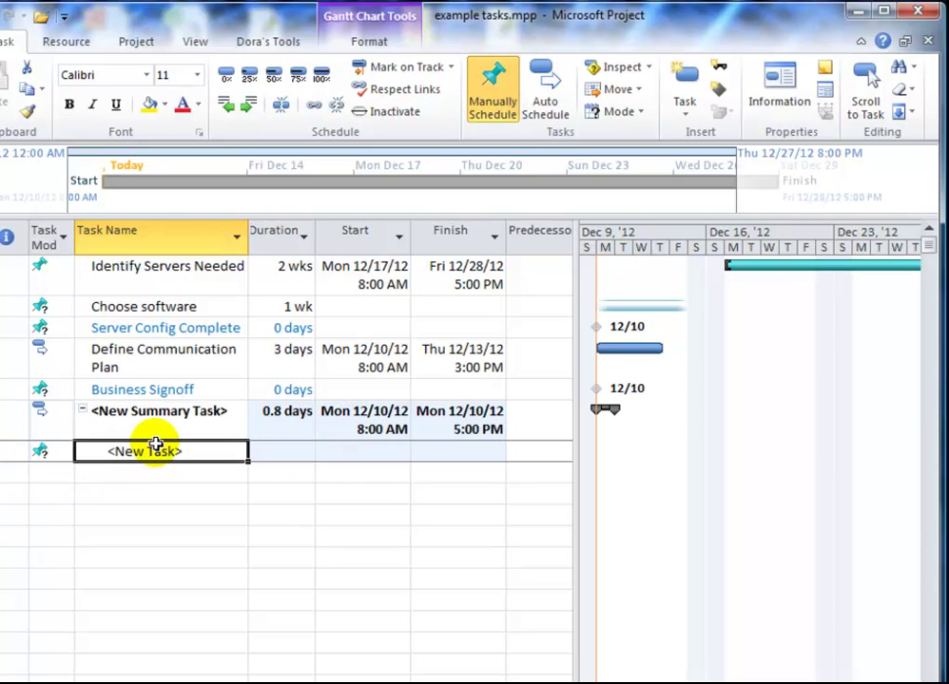
pyautogui.click(159, 424)
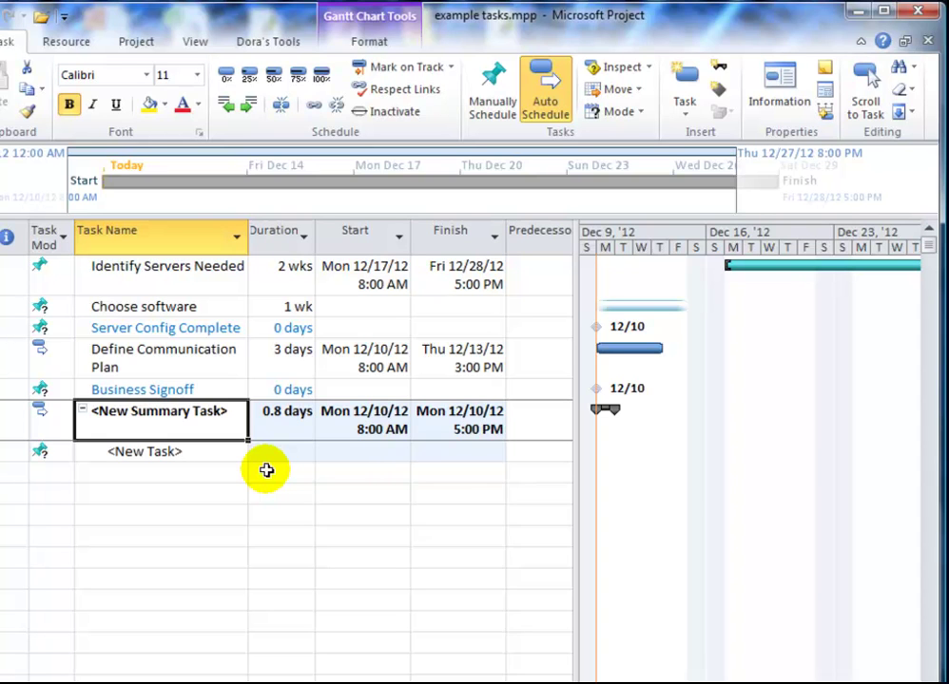
pyautogui.write('Develop ')
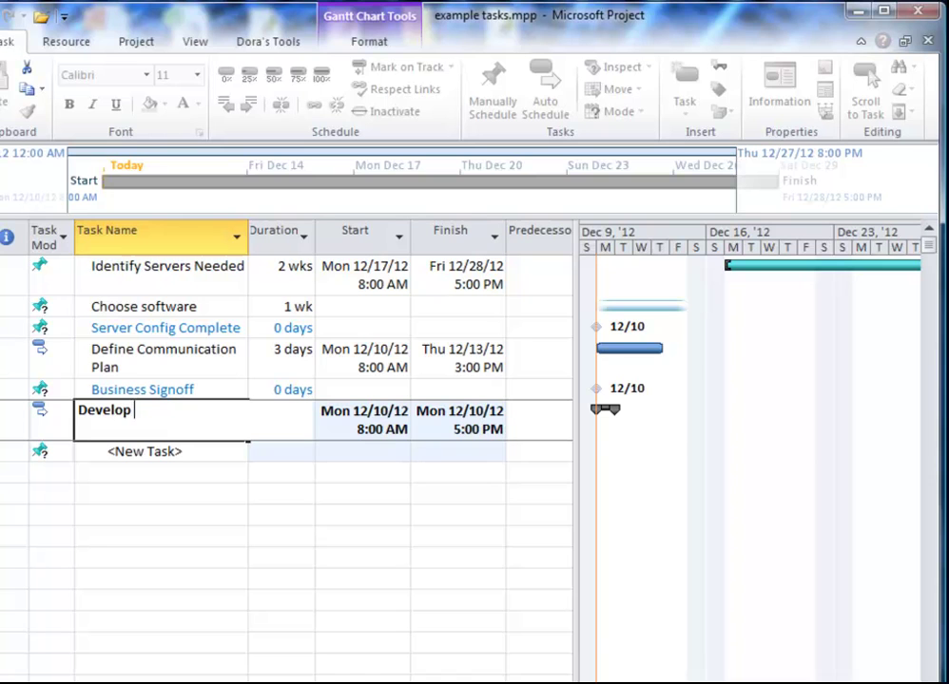
pyautogui.write('Insert Function')
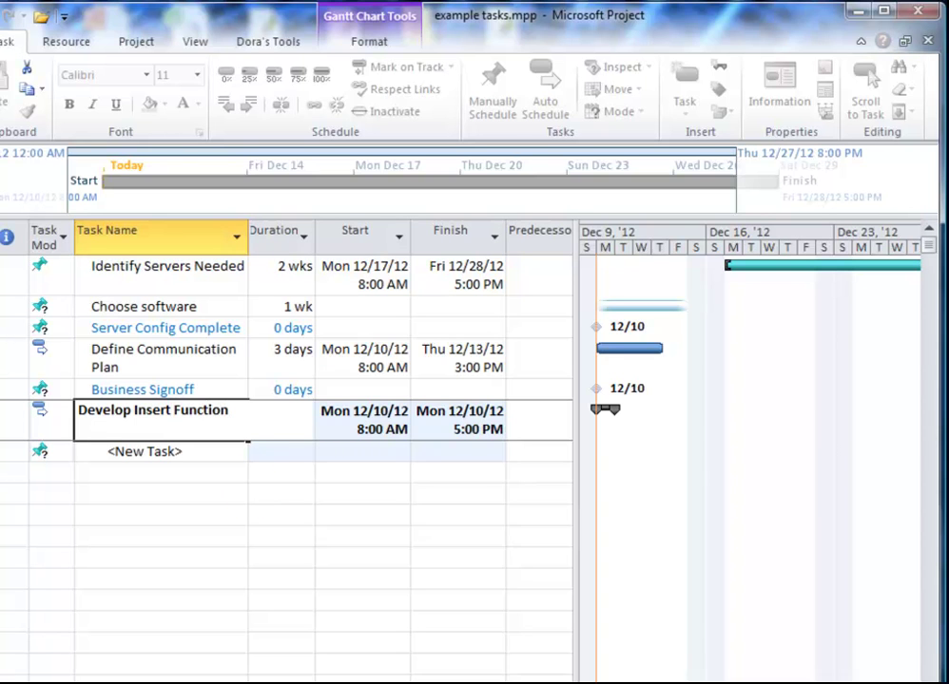
pyautogui.press('Return')
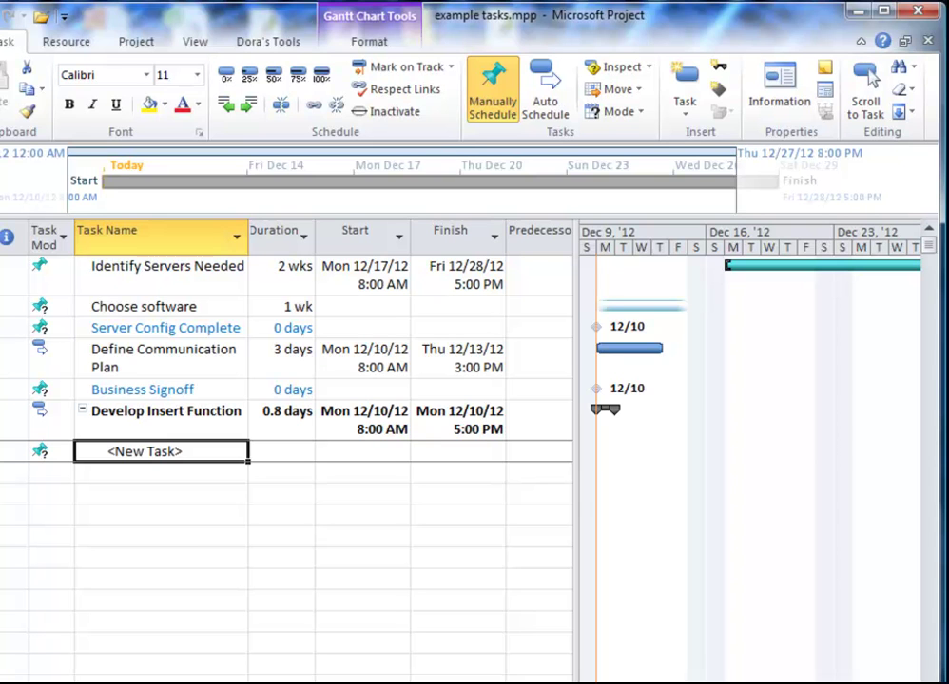
# Name the new subtask under Develop Insert Function "Review requirements"
pyautogui.write('e')
pyautogui.press('BackSpace')
pyautogui.write('Review')
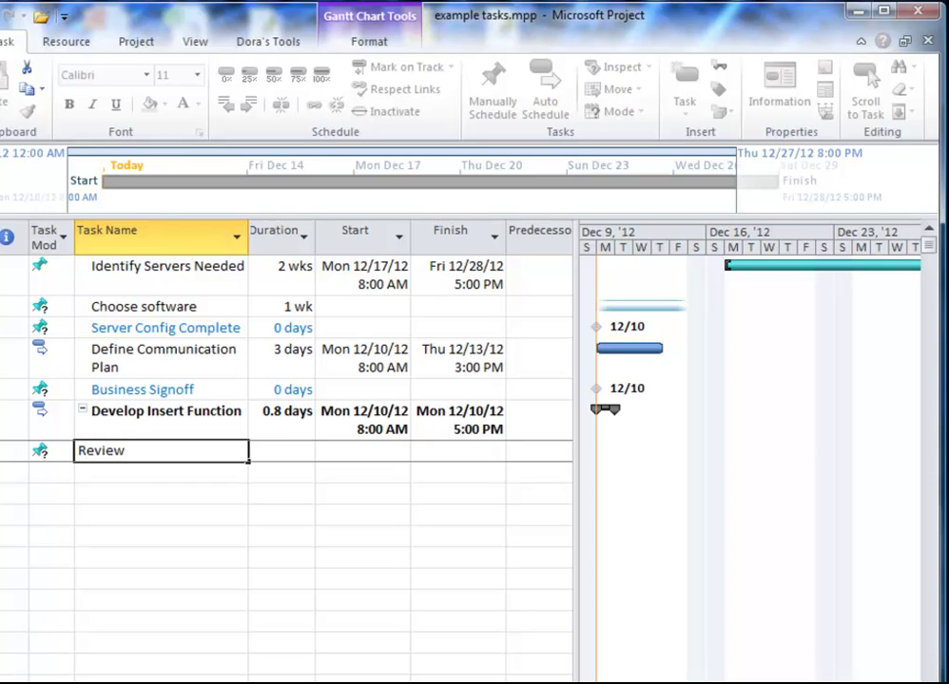
pyautogui.write(' requirements')
pyautogui.press('Return')
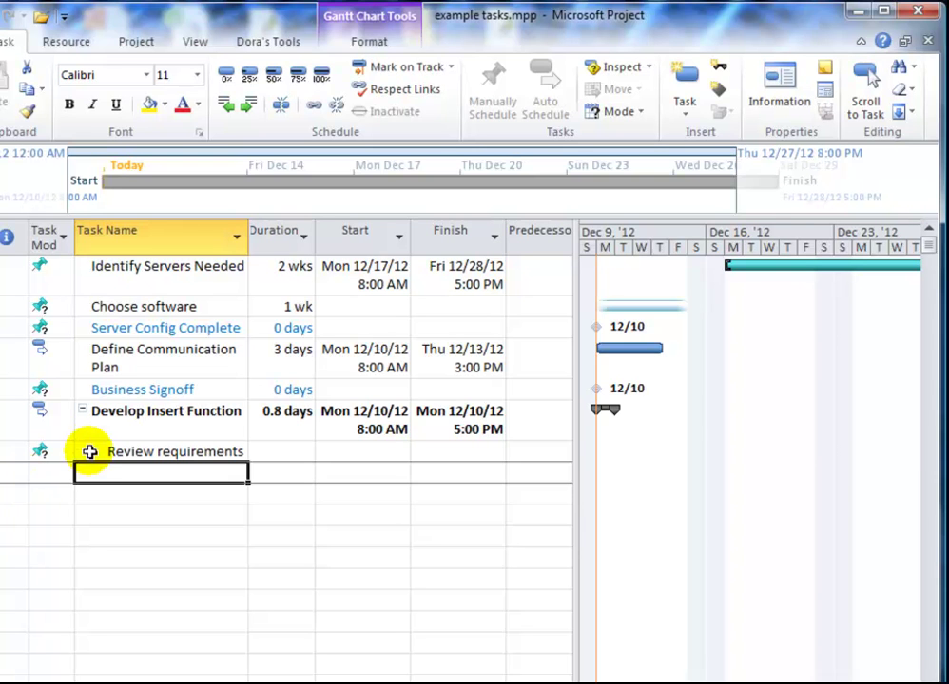
# Move Develop Insert Function together with its Review requirements subtask to directly below Choose software
pyautogui.click(8, 419)
pyautogui.moveTo(4, 420); pyautogui.dragTo(3, 453)
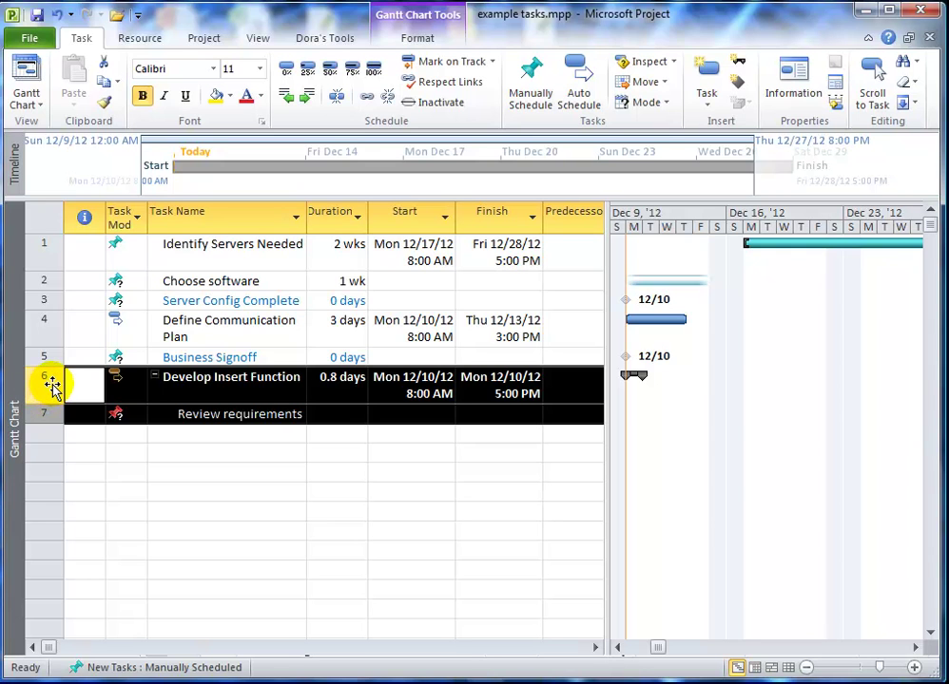
pyautogui.moveTo(53, 385); pyautogui.dragTo(68, 283)
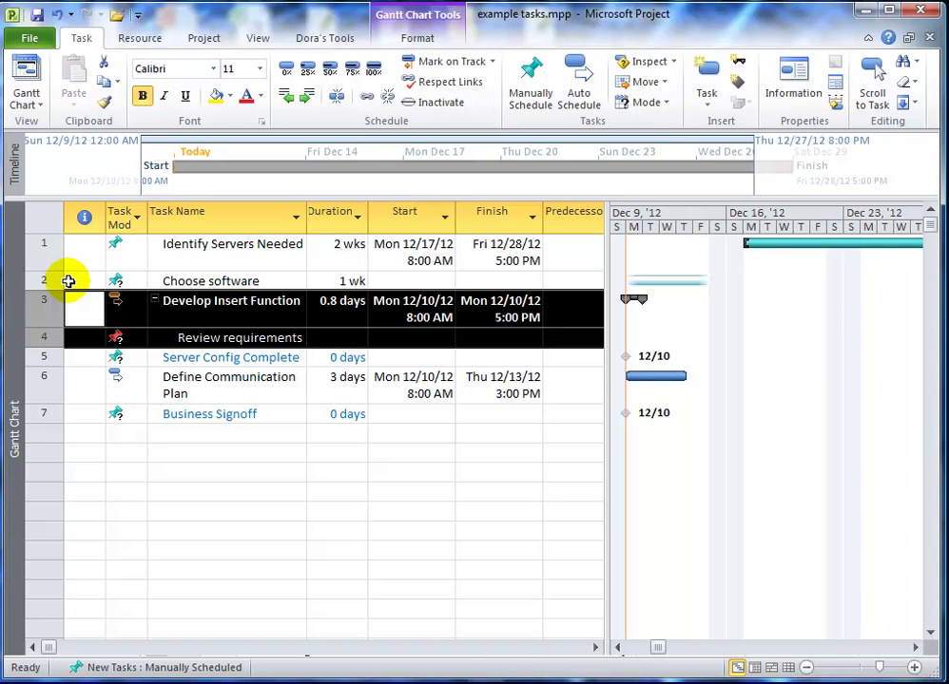
pyautogui.click(250, 307)
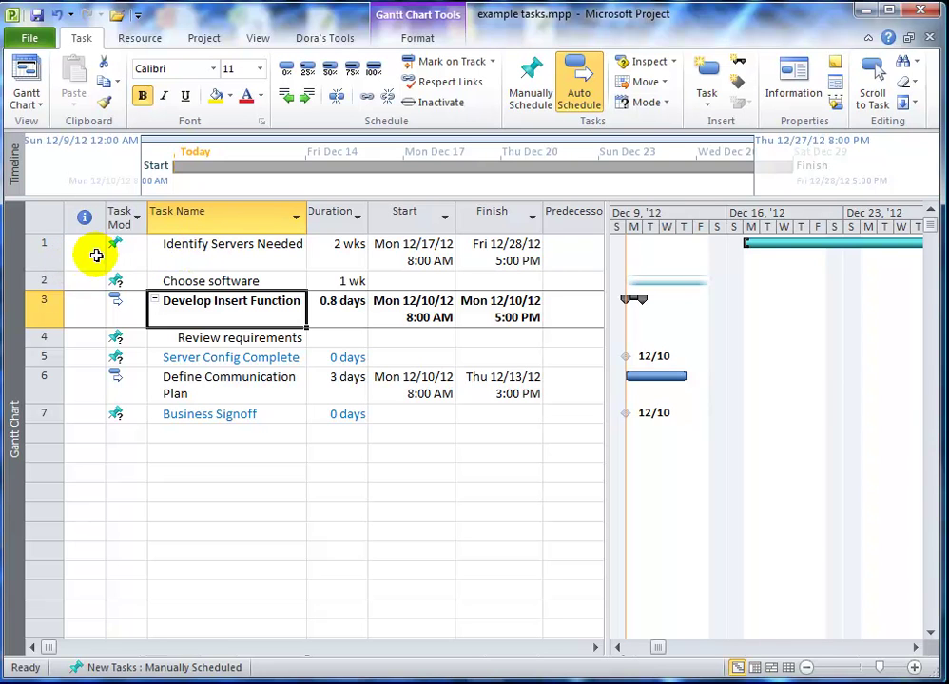
# Group Identify Servers Needed and Choose software under a new summary task
pyautogui.moveTo(197, 249); pyautogui.dragTo(197, 281)
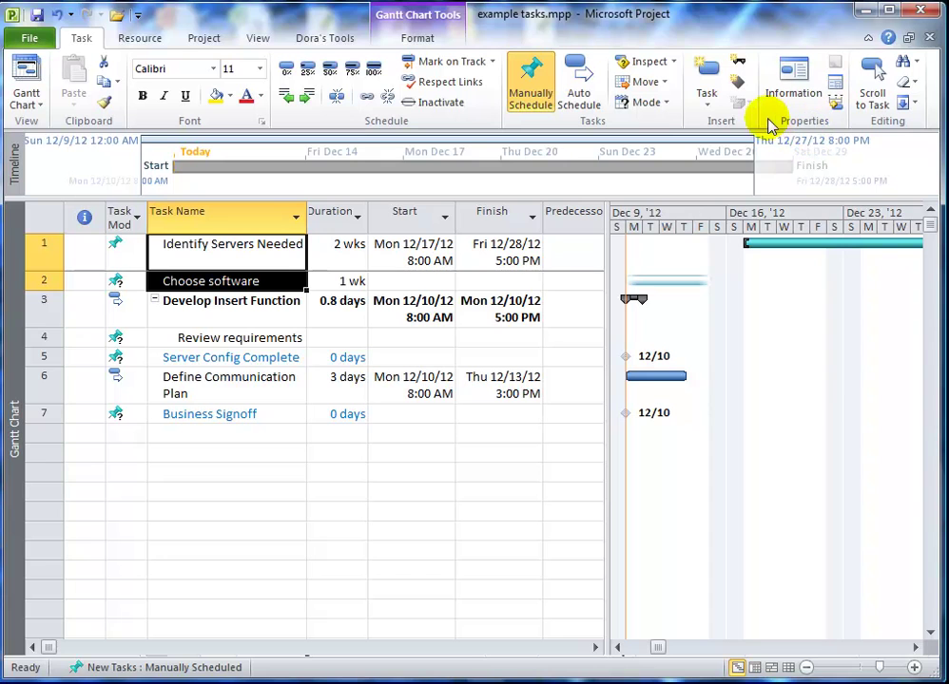
pyautogui.click(737, 68)
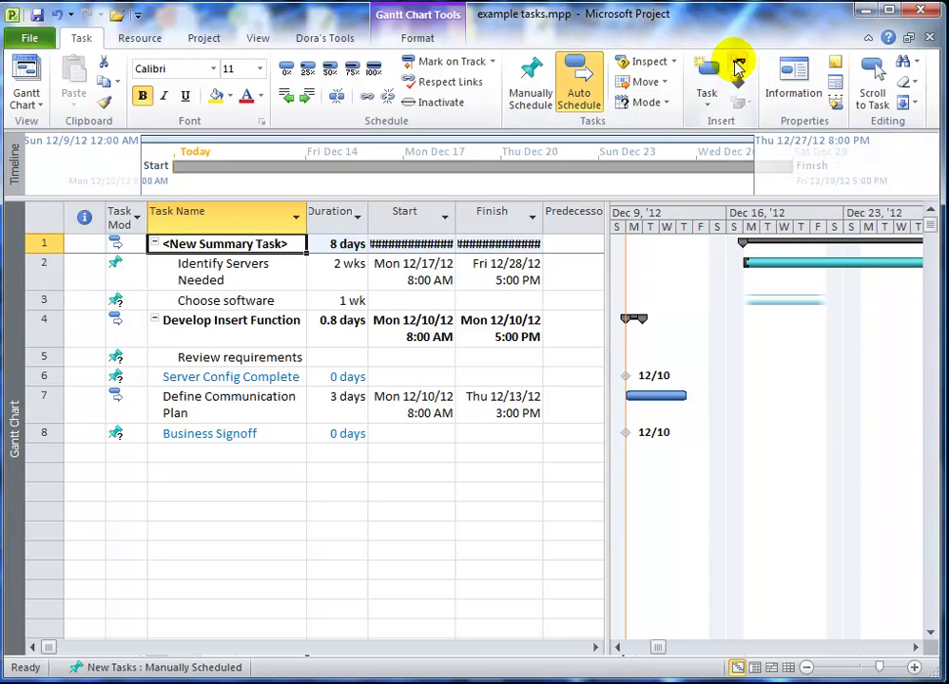
pyautogui.moveTo(234, 266); pyautogui.dragTo(231, 300)
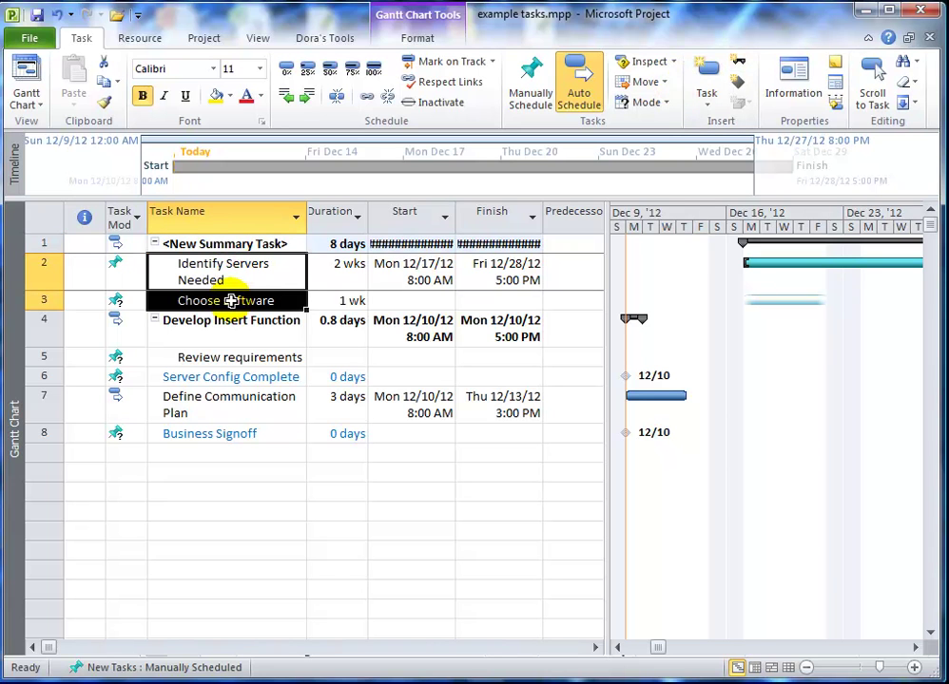
pyautogui.click(245, 245)
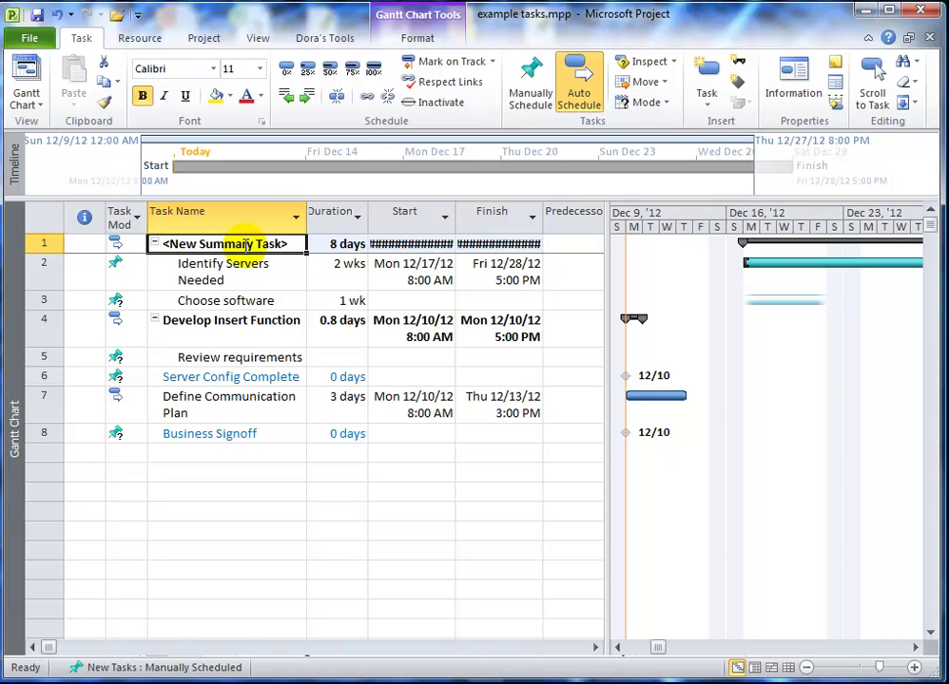
# Increase the row height of the new summary task in row 1 and name it "Technical Planning"
pyautogui.moveTo(54, 250); pyautogui.dragTo(41, 273)
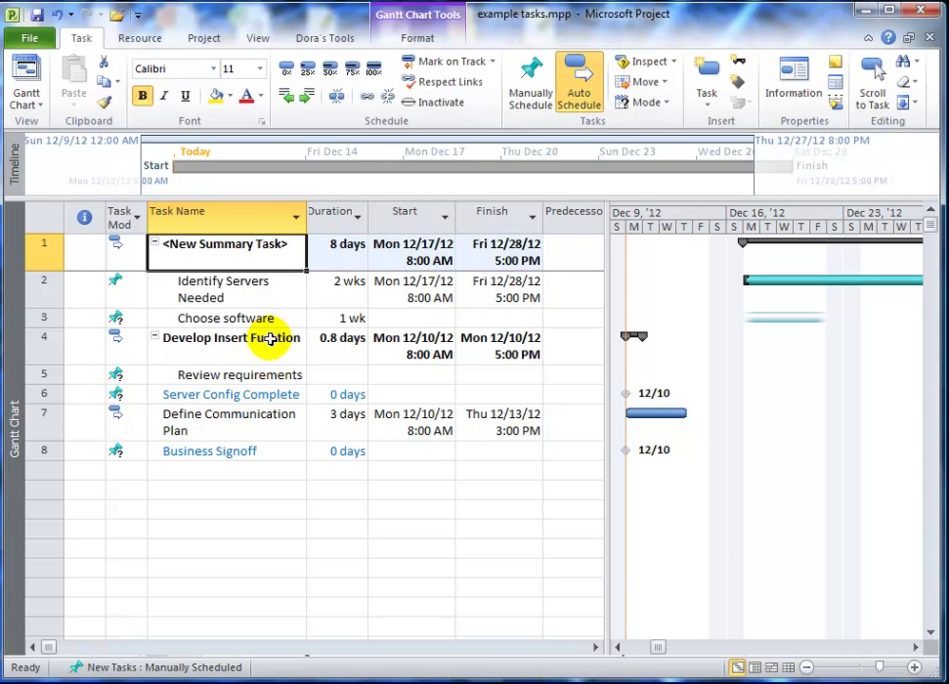
pyautogui.write('Technical Planning')
pyautogui.click(258, 297)
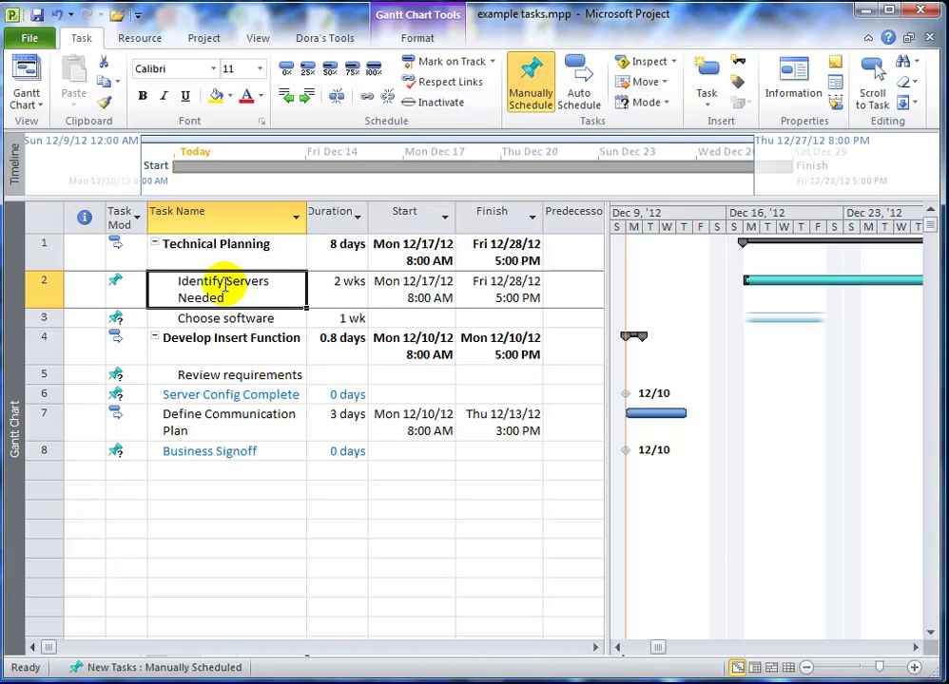
# Collapse the Technical Planning and Develop Insert Function summary tasks and expand both again
pyautogui.click(156, 244)
pyautogui.click(154, 281)
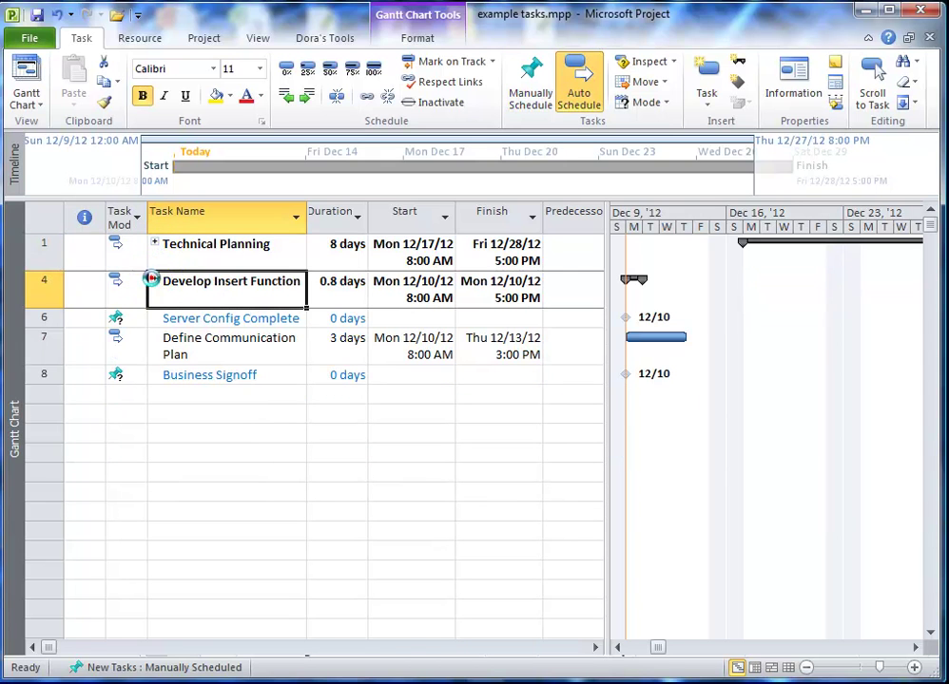
pyautogui.click(154, 281)
pyautogui.click(155, 244)
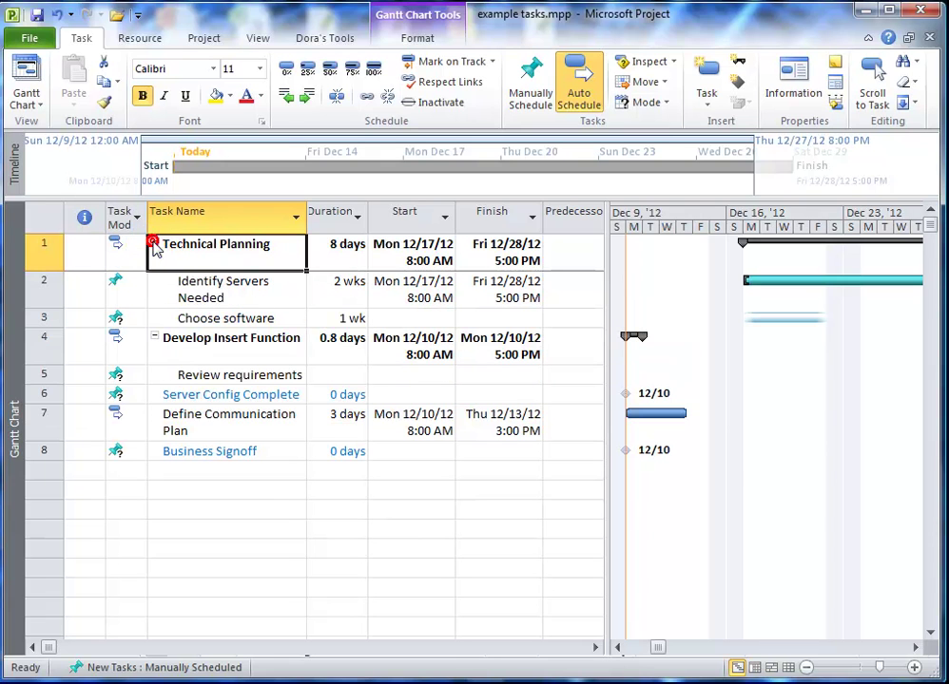